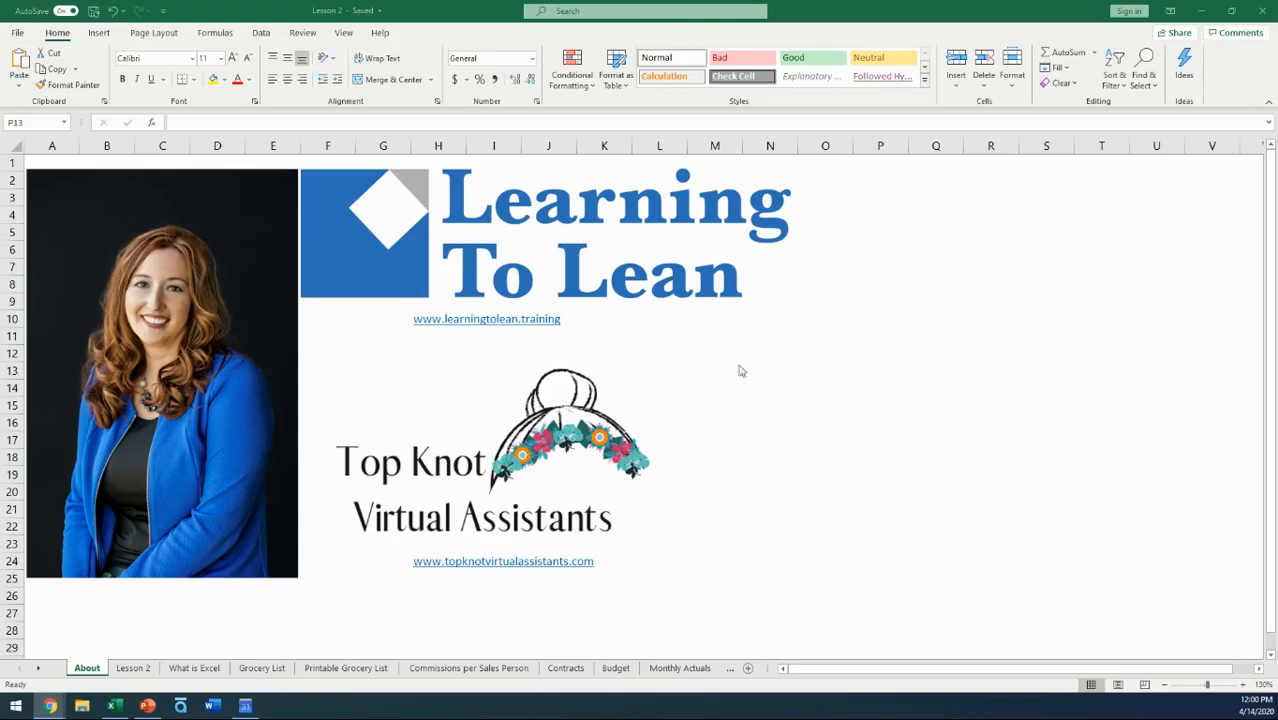
# - Review the Lesson 2, What is Excel, Grocery List and Printable Grocery List sheets in turn
pyautogui.click(126, 671)
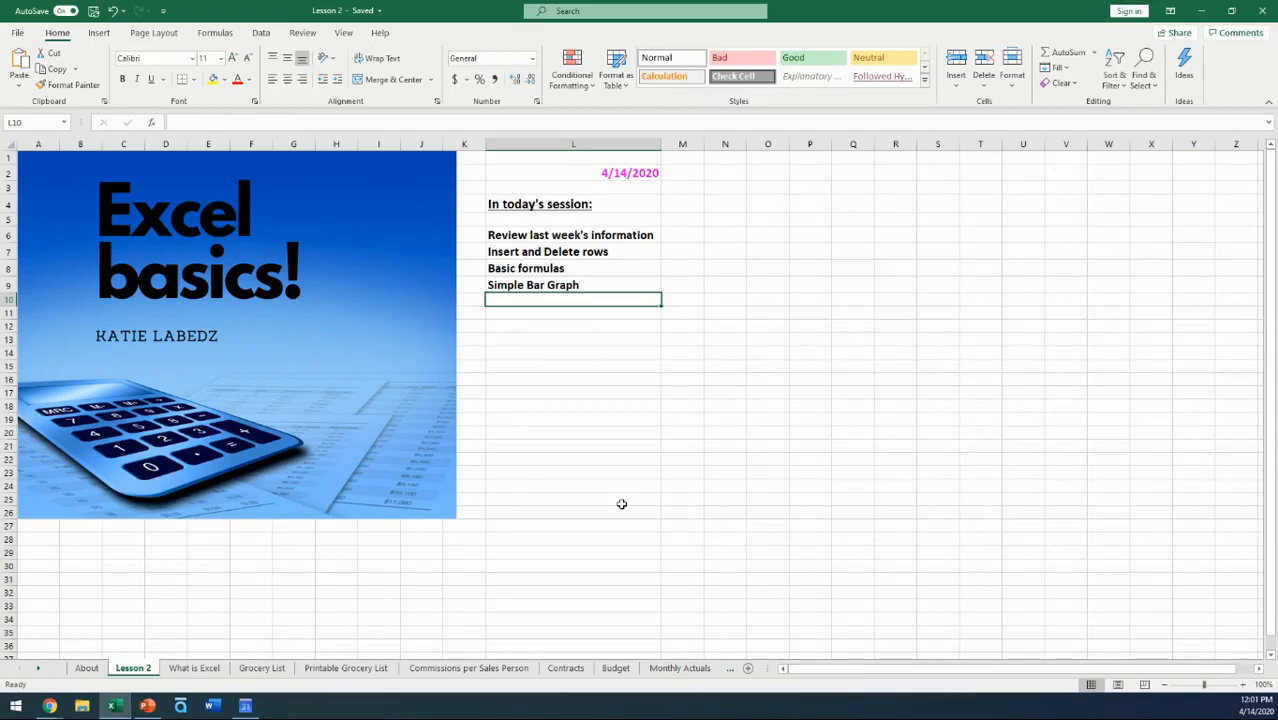
pyautogui.click(187, 673)
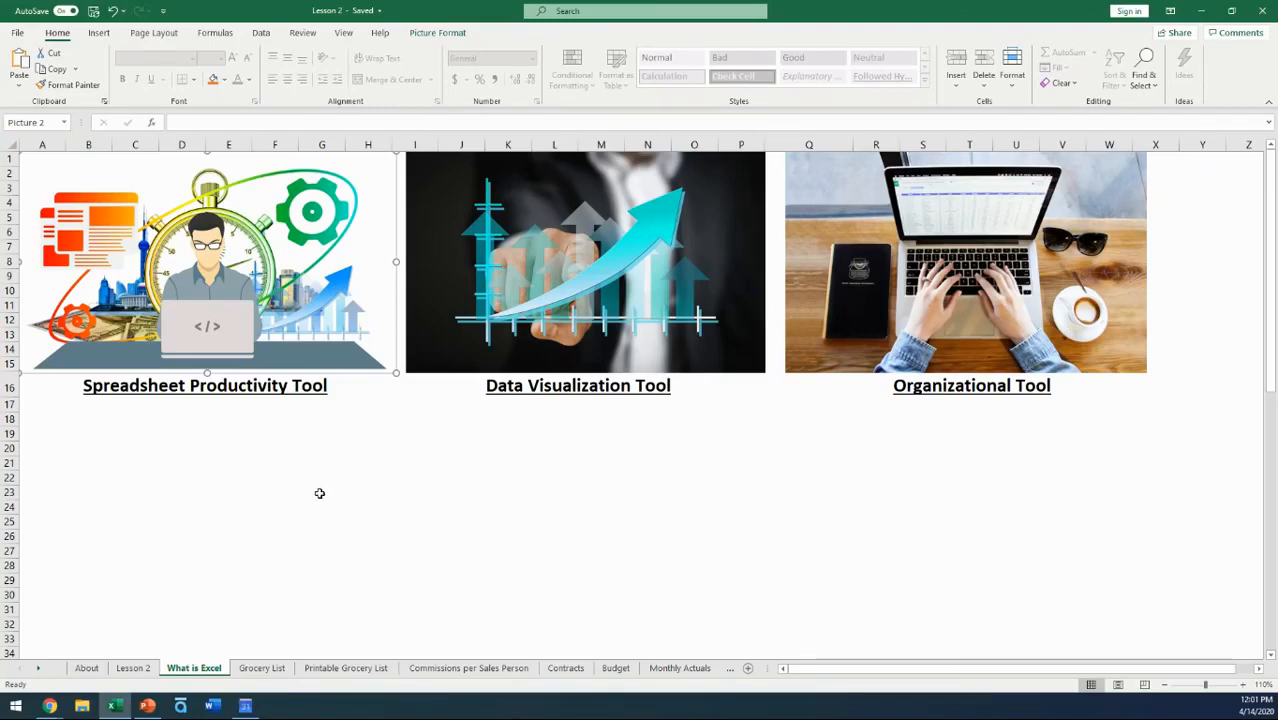
pyautogui.click(262, 668)
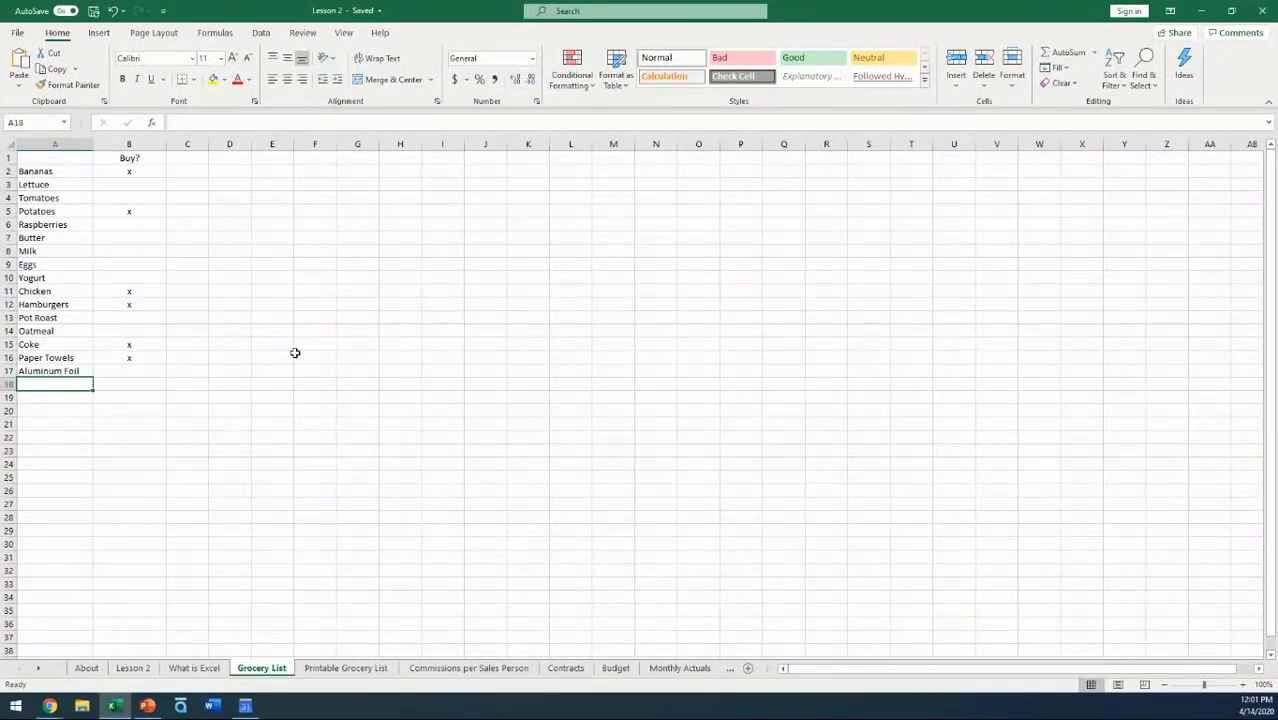
pyautogui.click(347, 668)
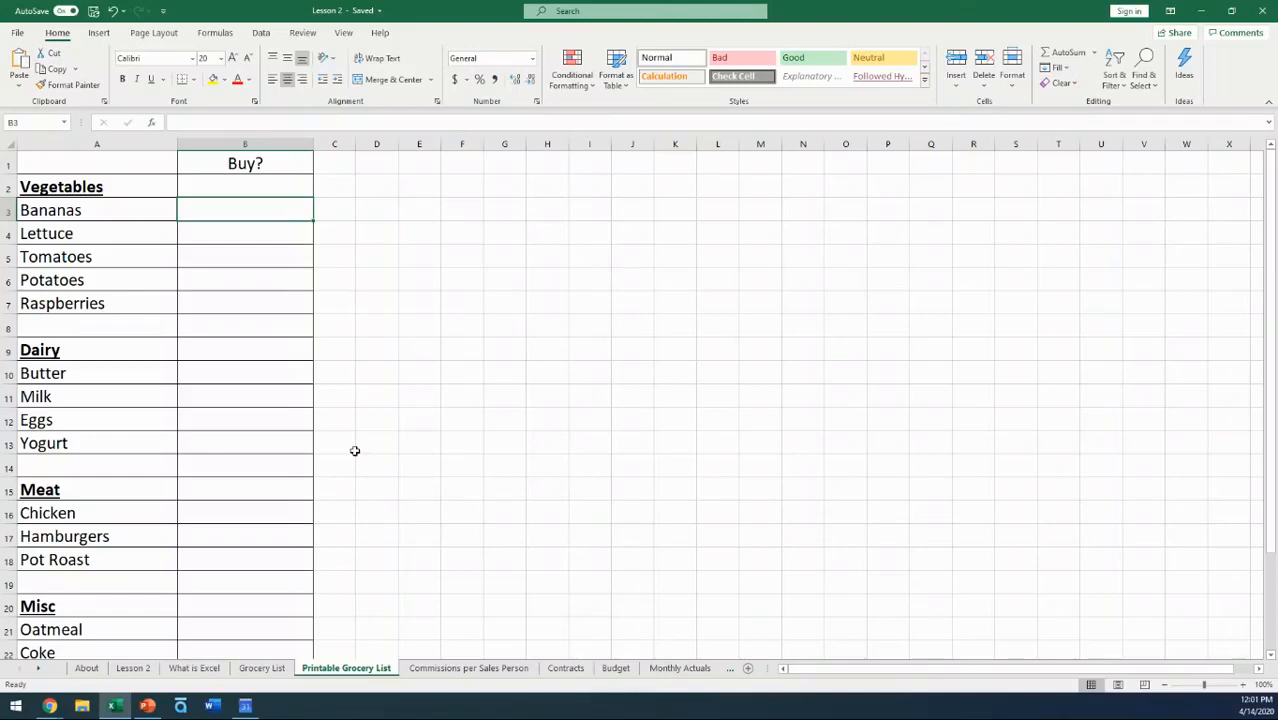
# - Examine the commission table and all charts below it on the Commissions per Sales Person sheet
pyautogui.click(468, 668)
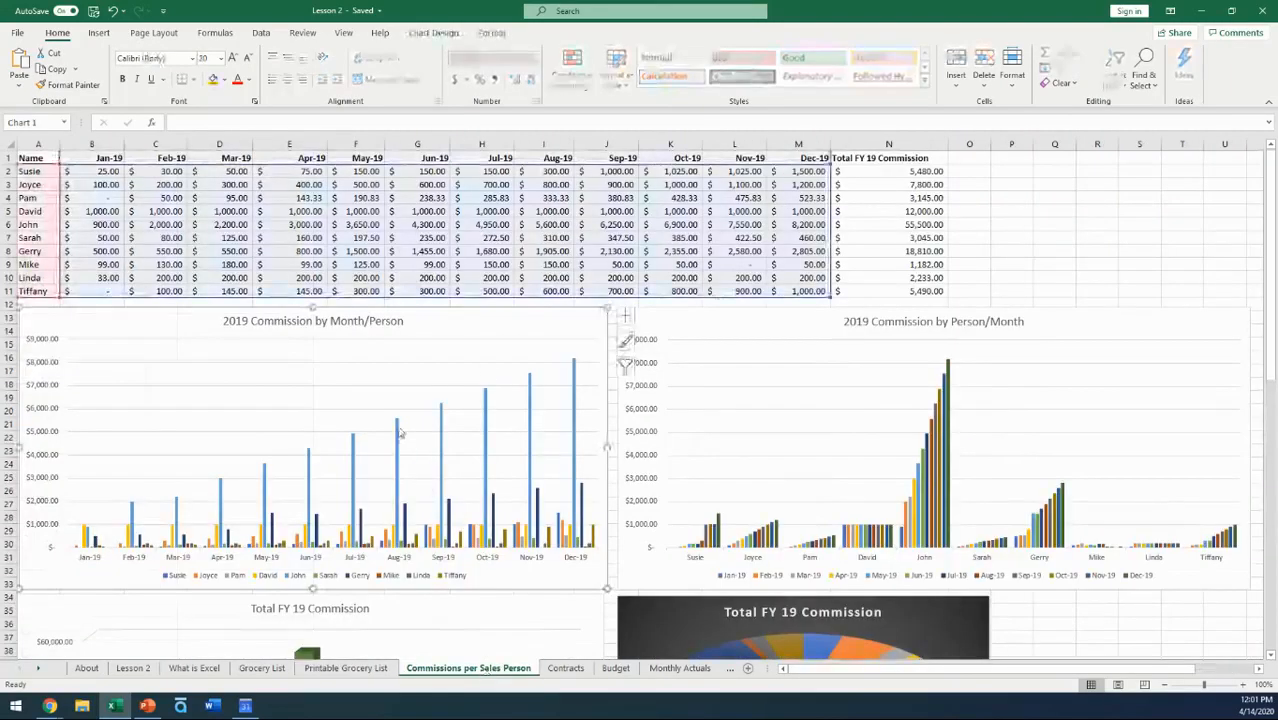
pyautogui.click(1008, 183)
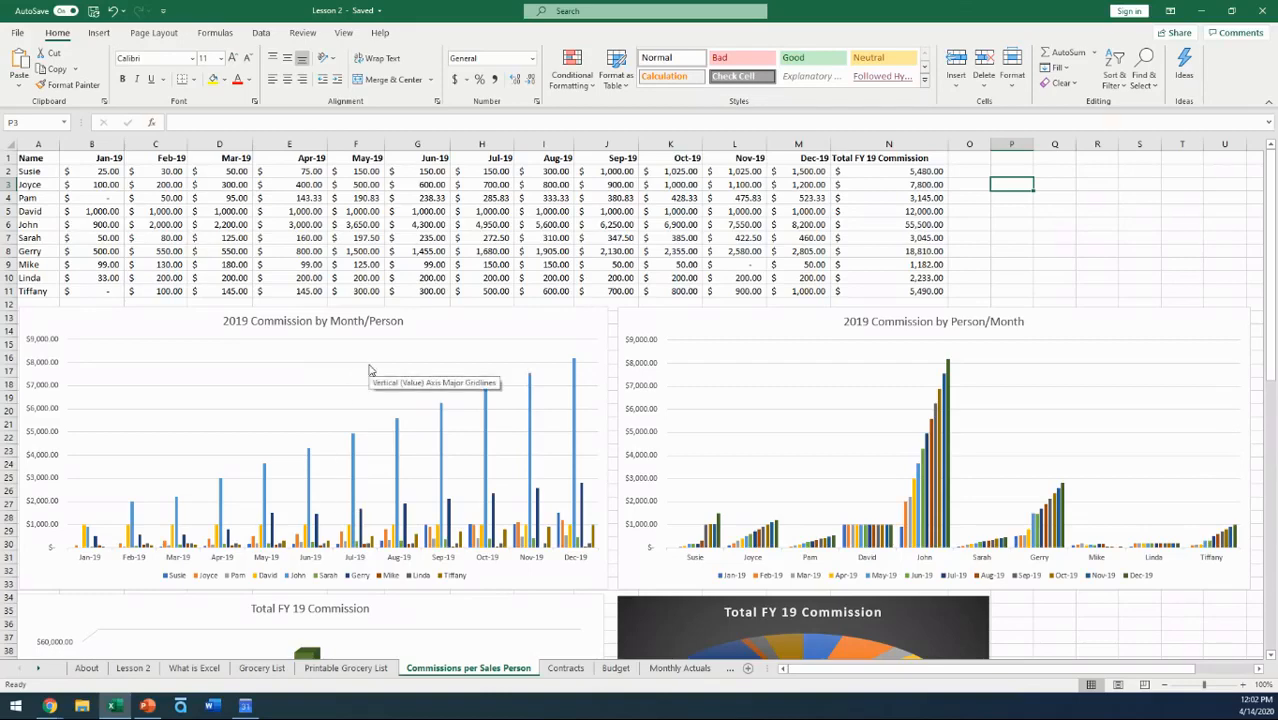
pyautogui.scroll(-5, 845, 396)
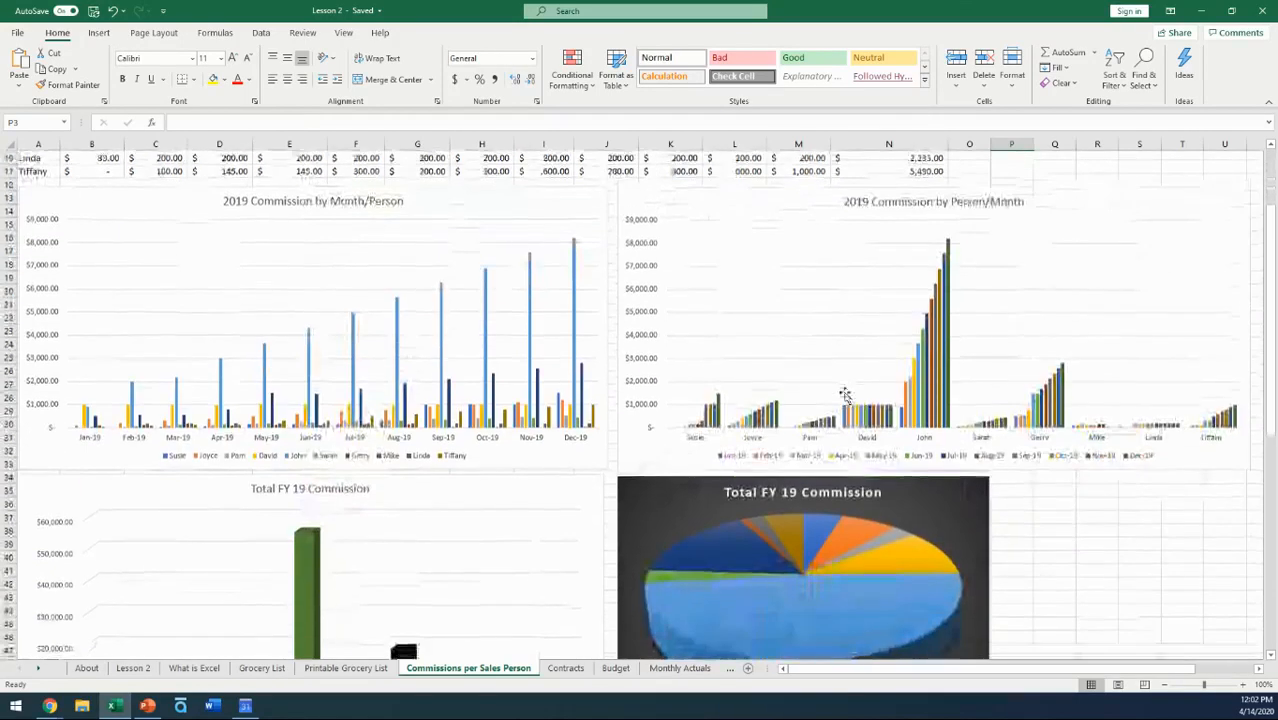
pyautogui.scroll(-1, 845, 396)
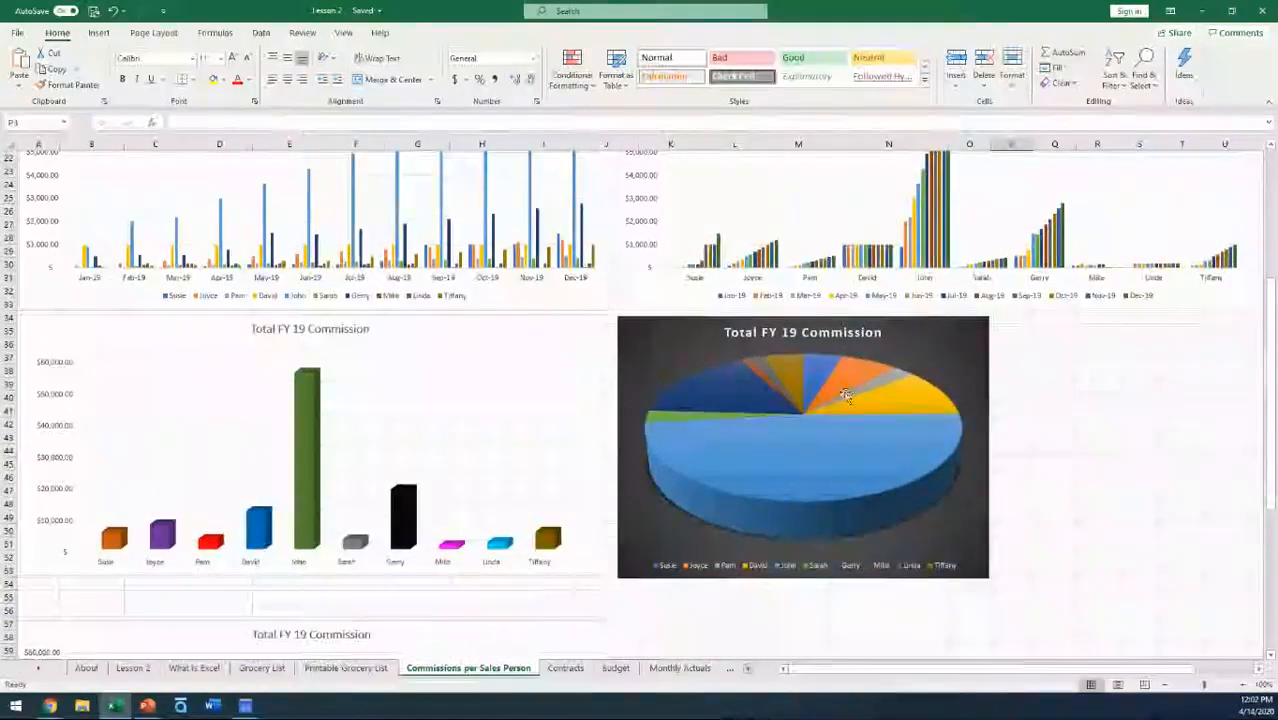
pyautogui.scroll(-2, 845, 396)
pyautogui.scroll(-5, 845, 396)
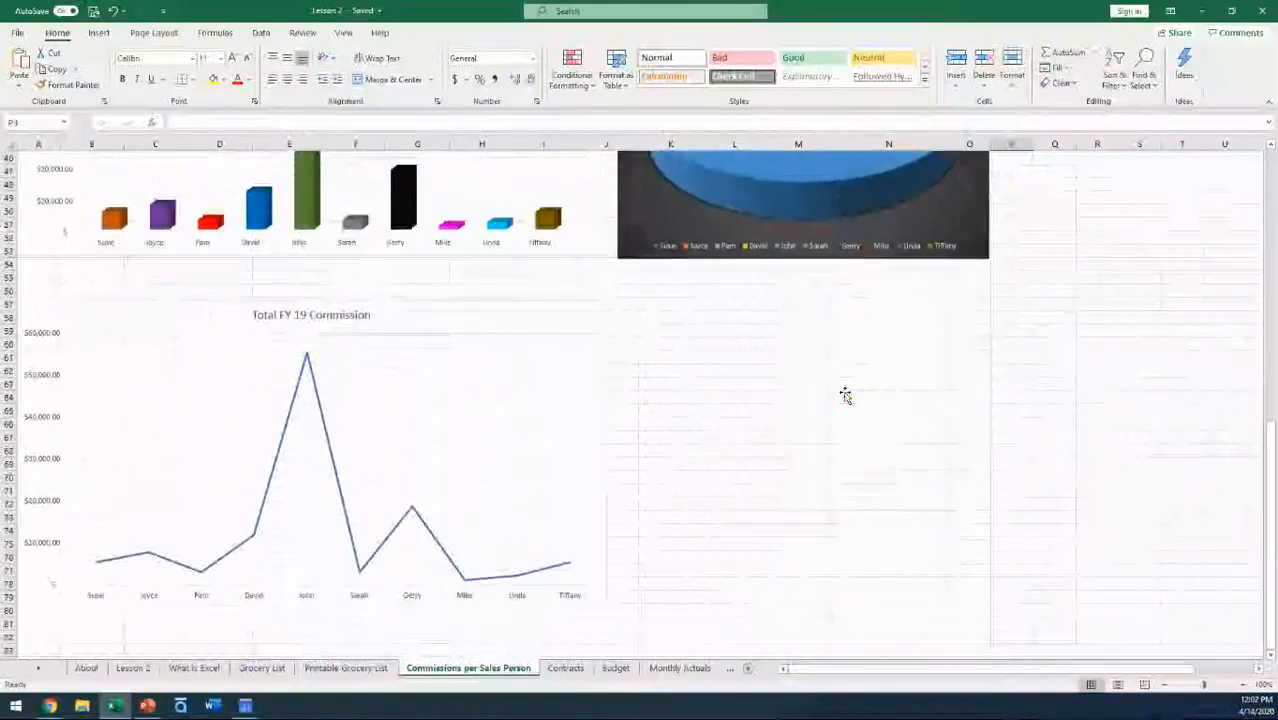
# - Review the Contracts and Budget sheets, ending on the Monthly Actuals sheet
pyautogui.click(565, 668)
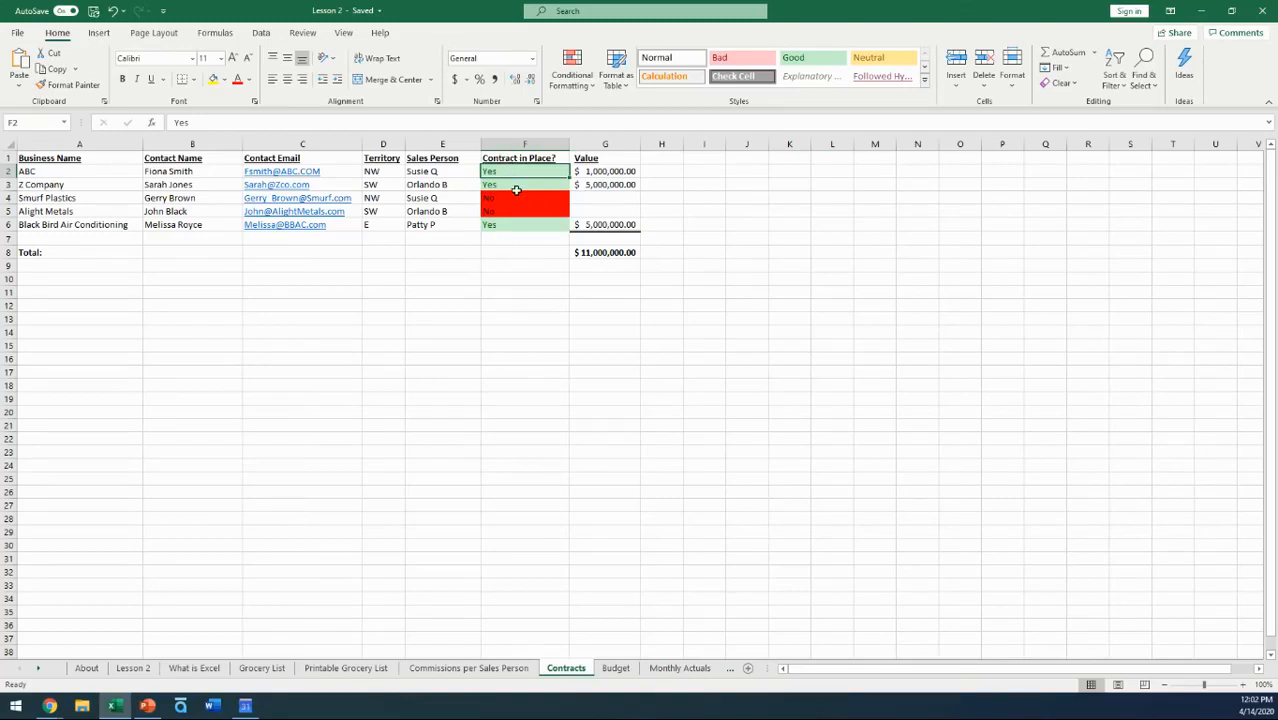
pyautogui.click(616, 668)
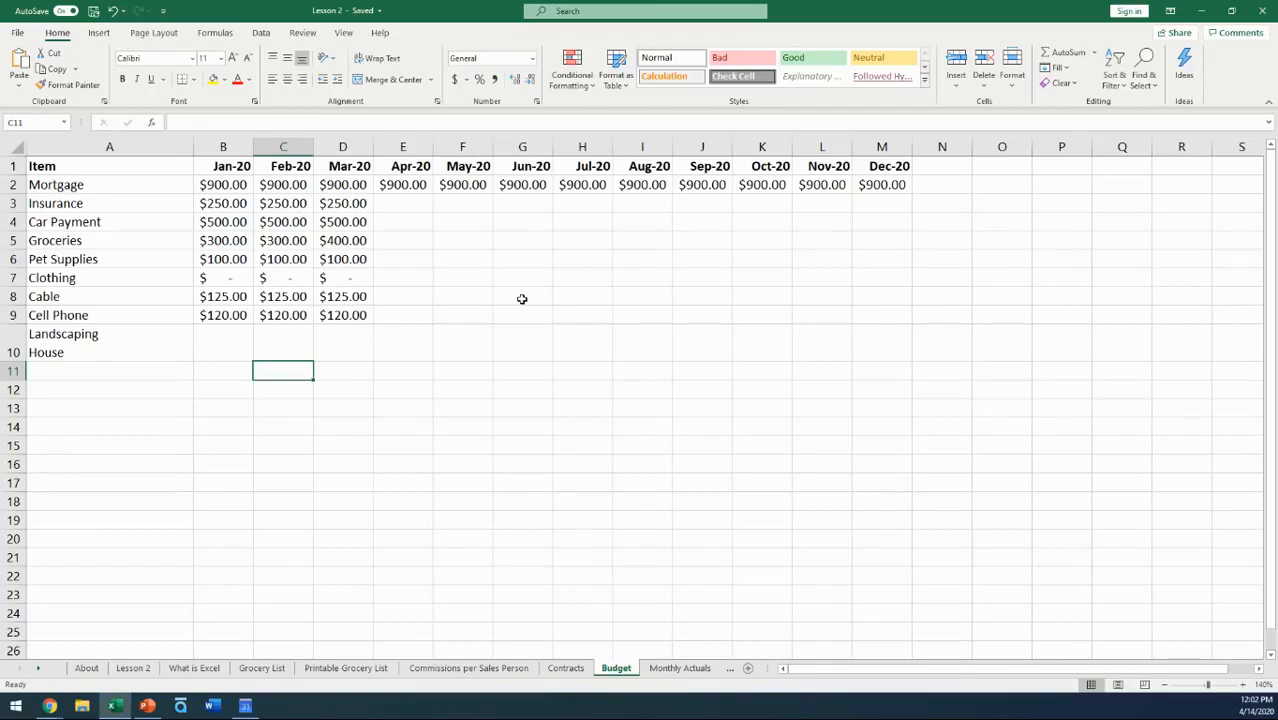
pyautogui.click(680, 668)
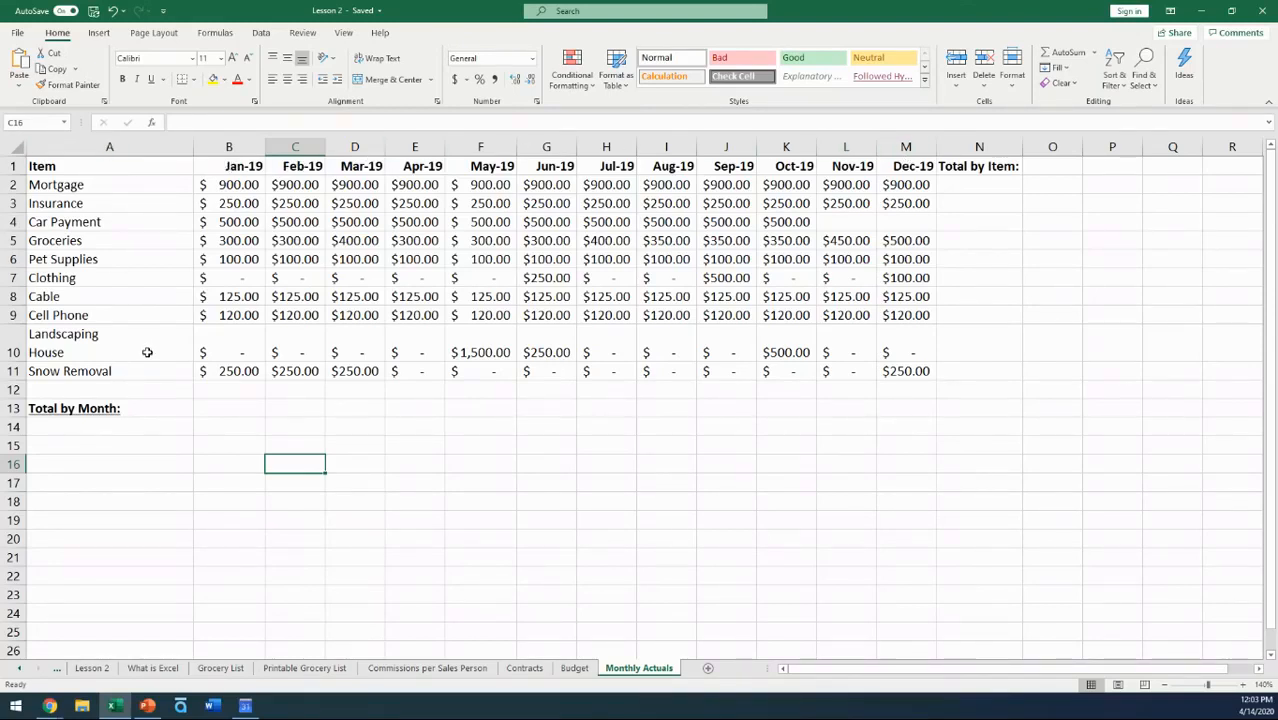
# - Examine the Mortgage and Car Payment rows of Monthly Actuals, including the October and November car payment cells
pyautogui.click(104, 180)
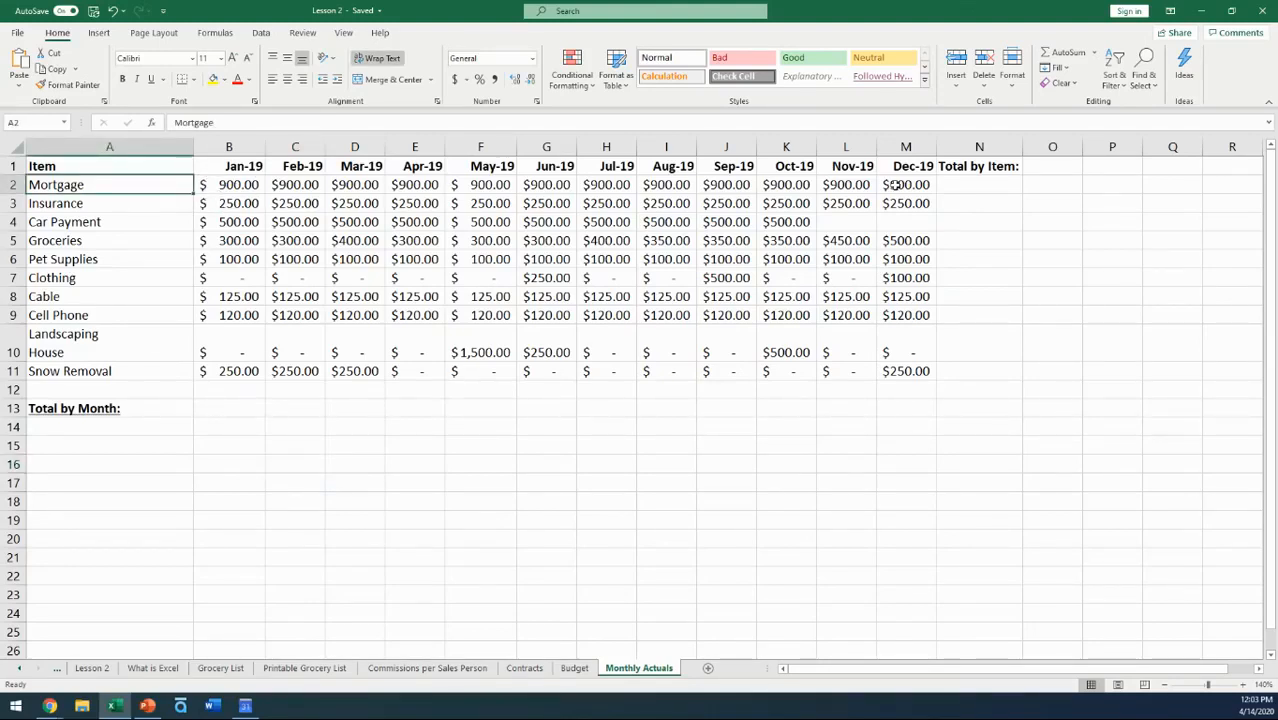
pyautogui.click(136, 219)
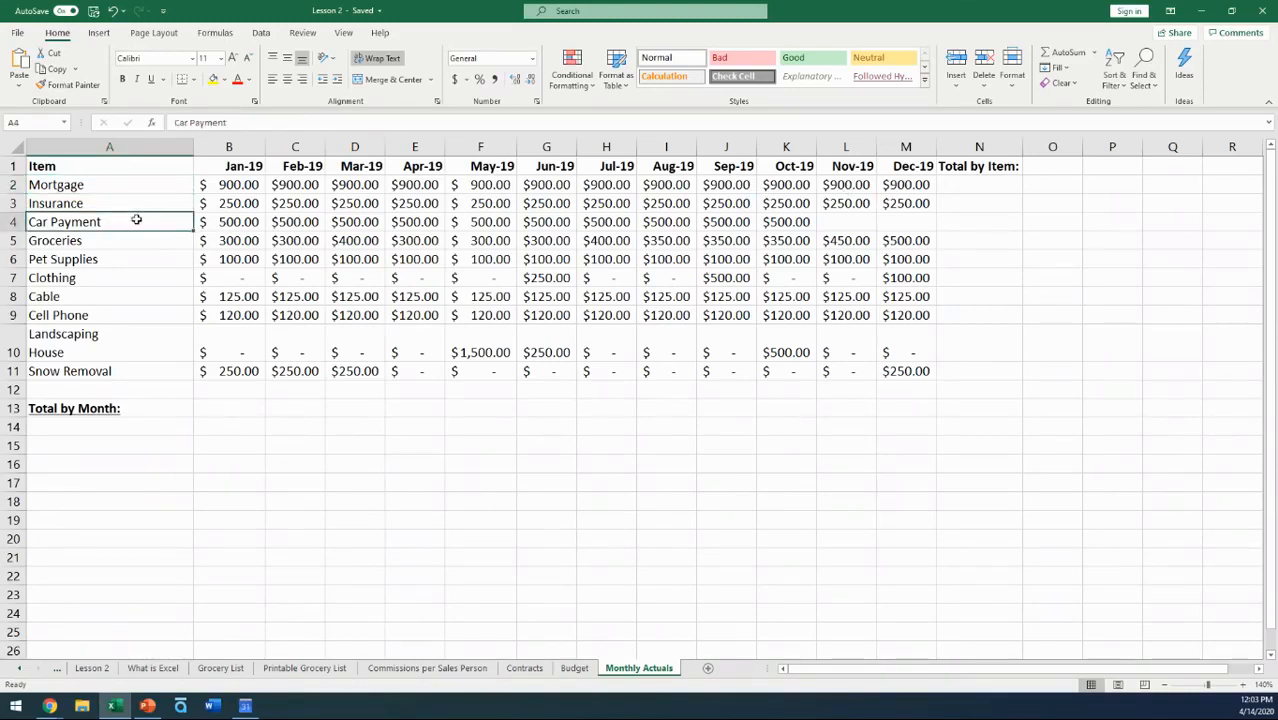
pyautogui.click(785, 226)
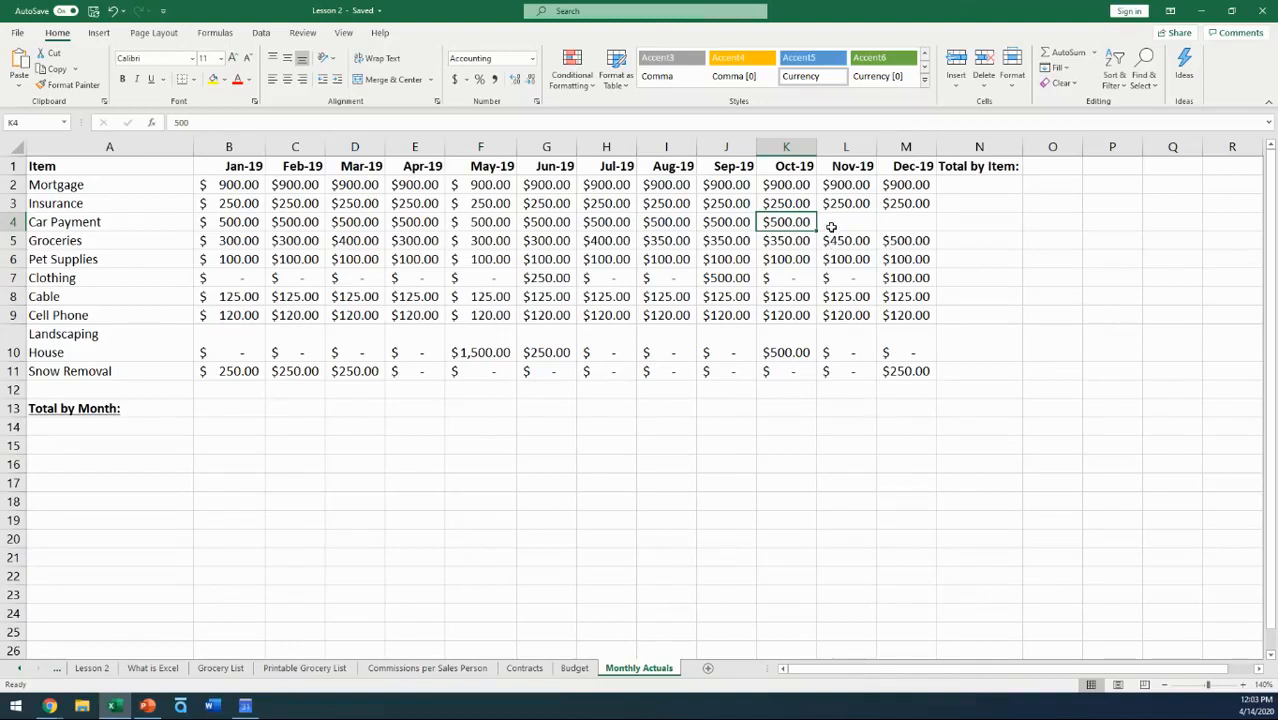
pyautogui.click(831, 228)
pyautogui.click(779, 225)
# - Insert a blank row above the Groceries row on the Monthly Actuals sheet
pyautogui.click(12, 241)
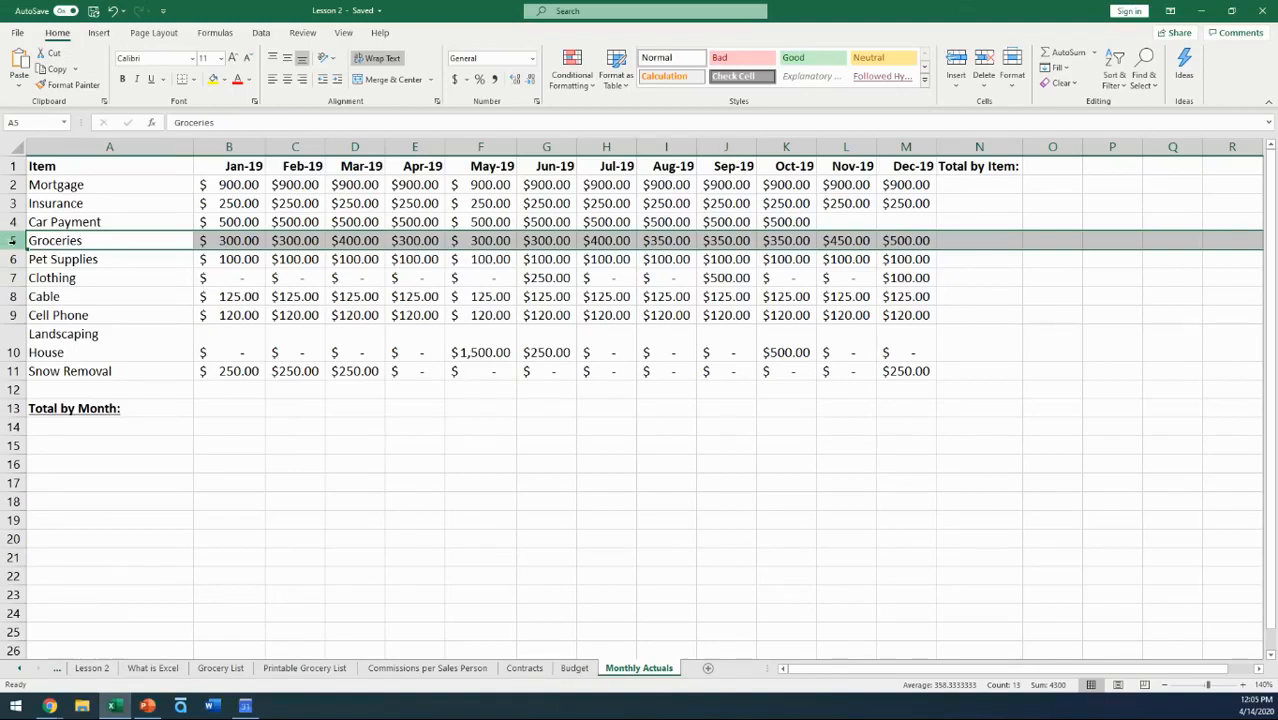
pyautogui.rightClick(14, 242)
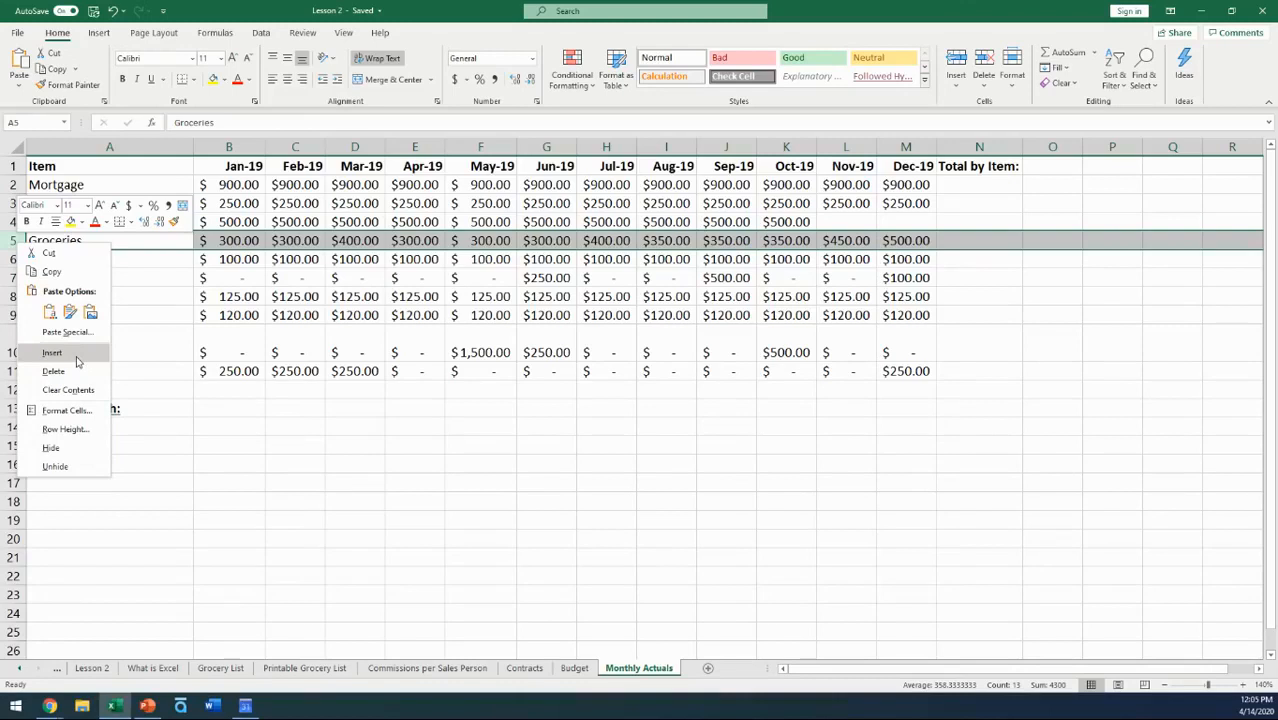
pyautogui.click(8, 241)
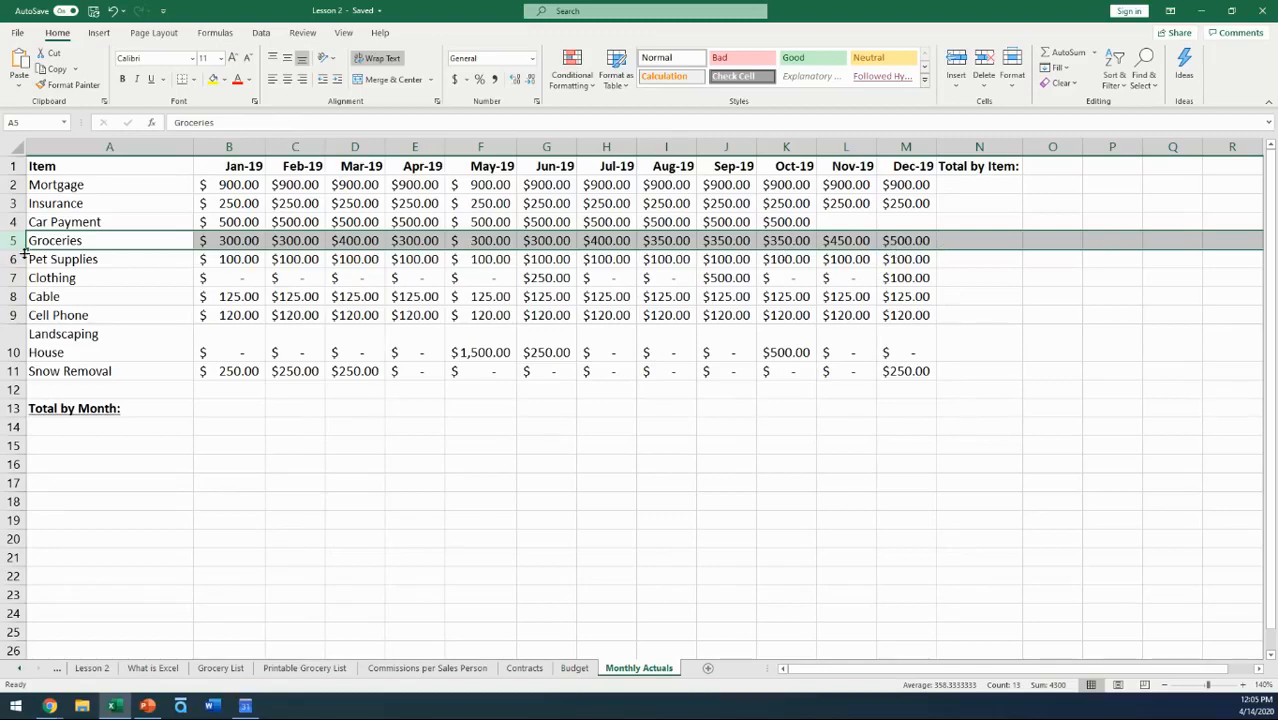
pyautogui.rightClick(13, 241)
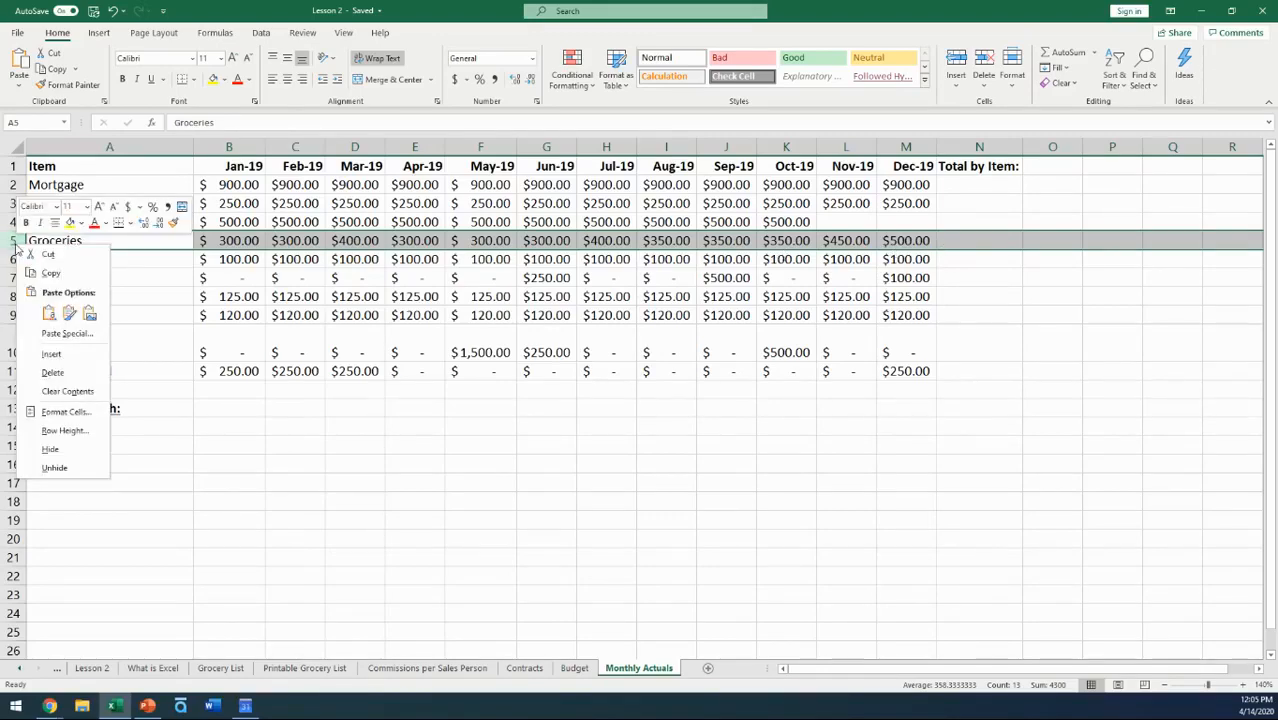
pyautogui.click(73, 352)
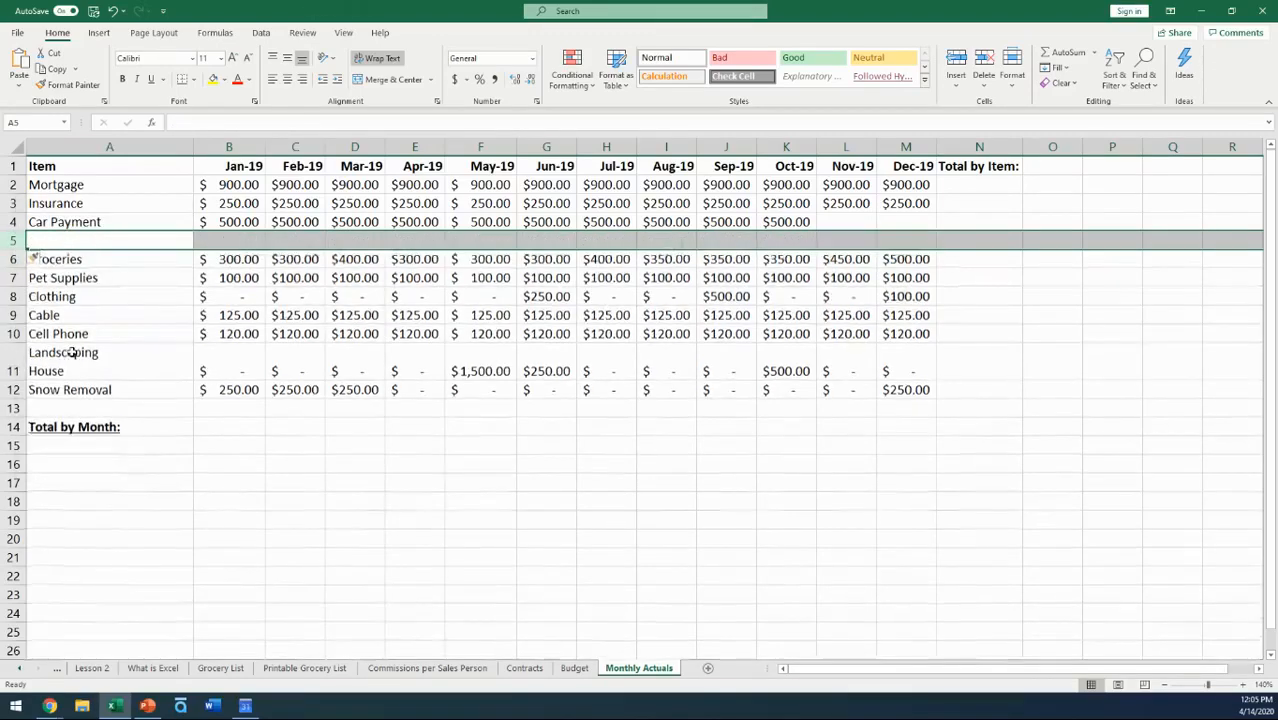
# - Label the blank row between Car Payment and Groceries "Medical Expenses" in cell A5
pyautogui.click(90, 240)
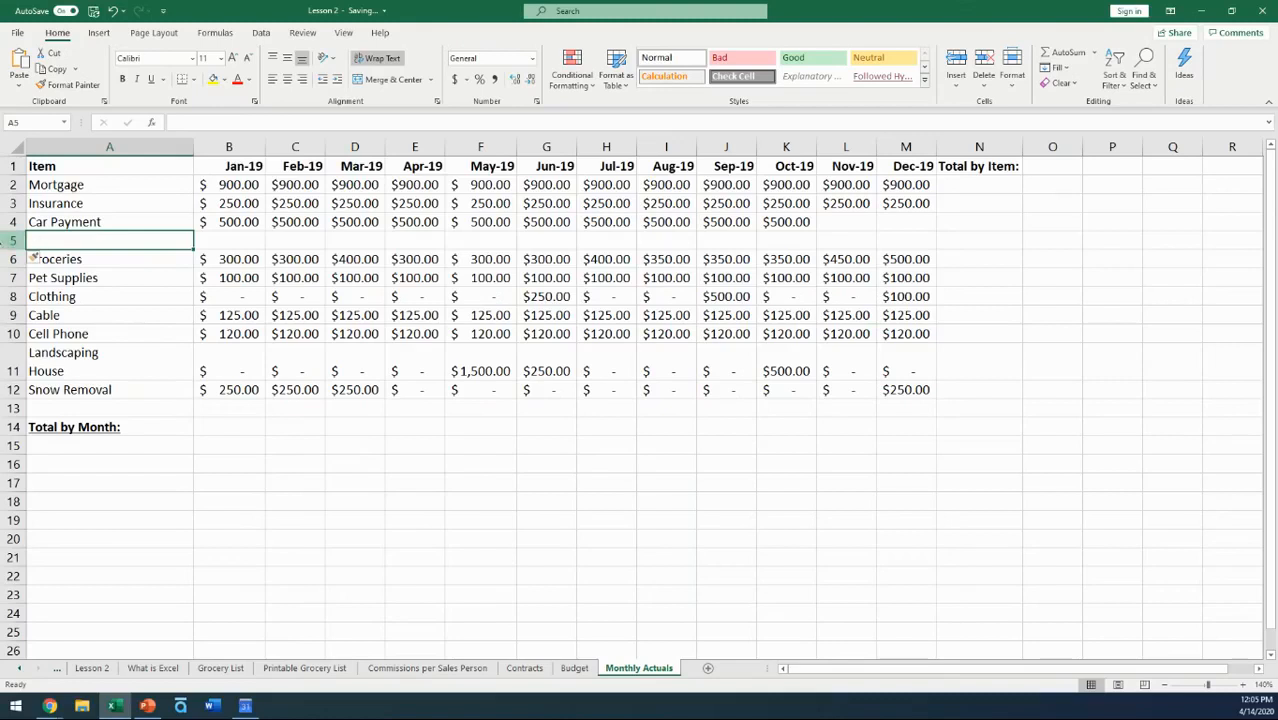
pyautogui.click(88, 262)
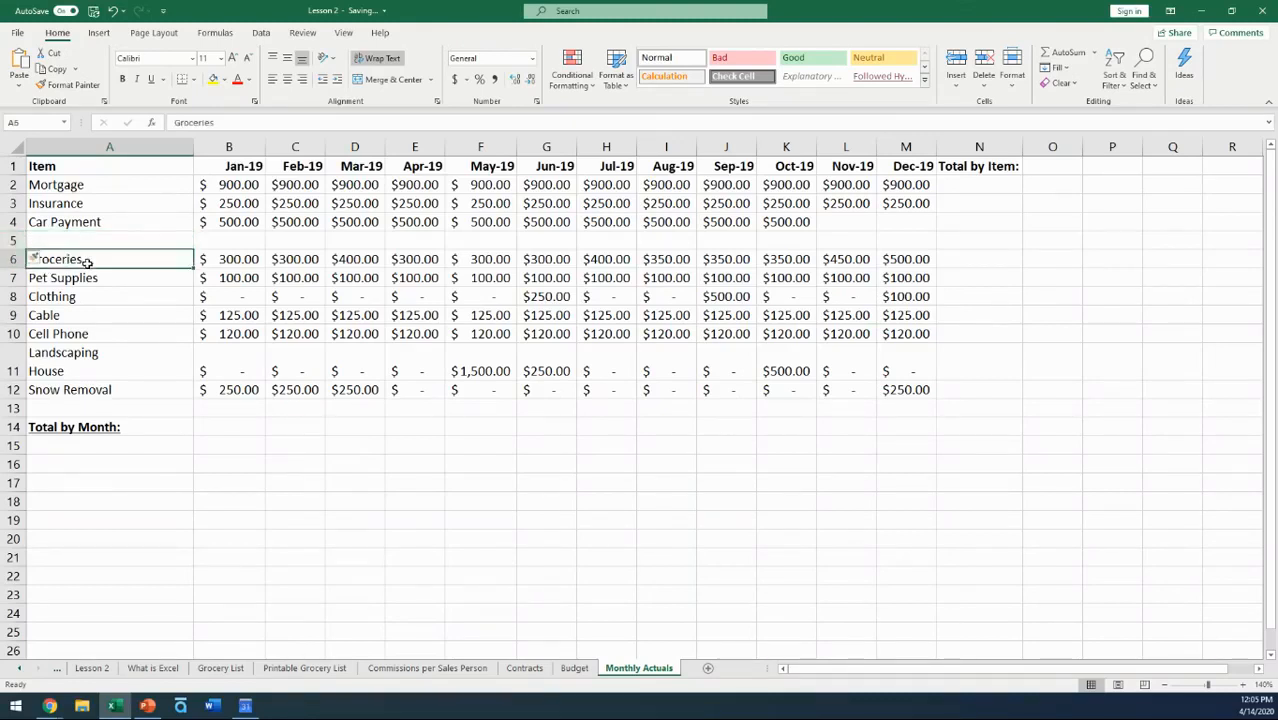
pyautogui.click(84, 240)
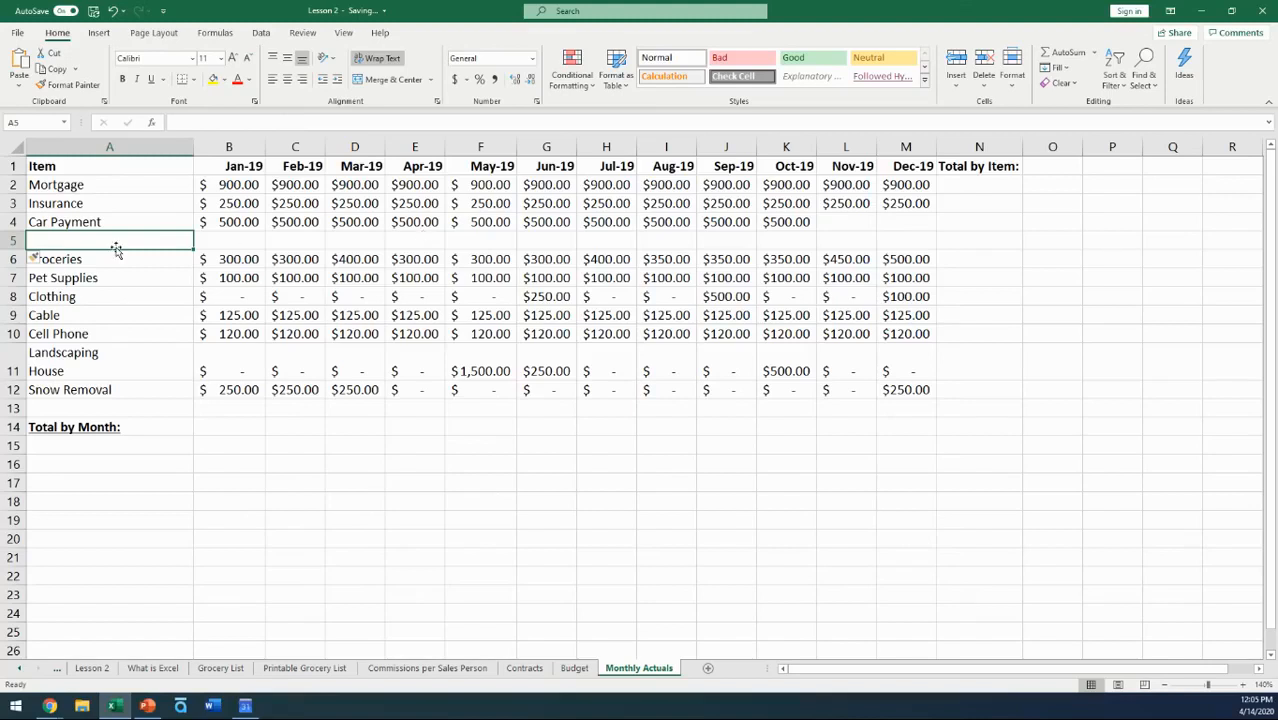
pyautogui.write('Medic')
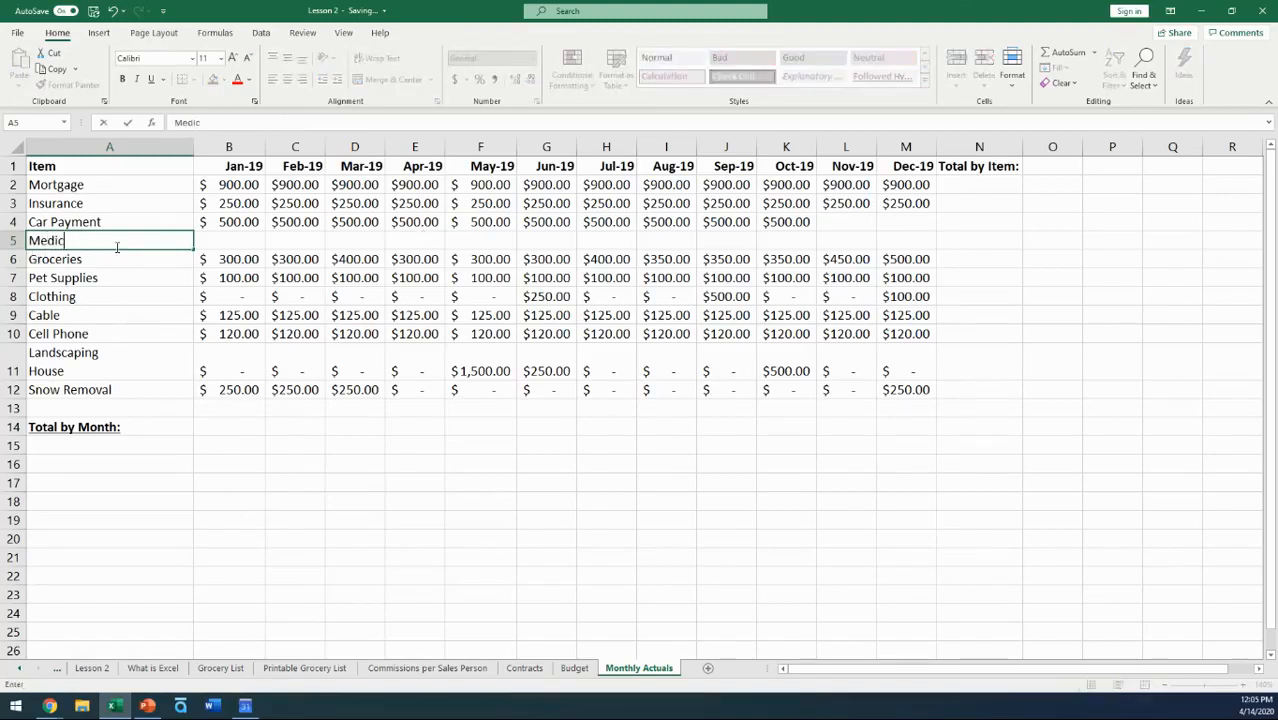
pyautogui.write('al Expenses')
pyautogui.press('Tab')
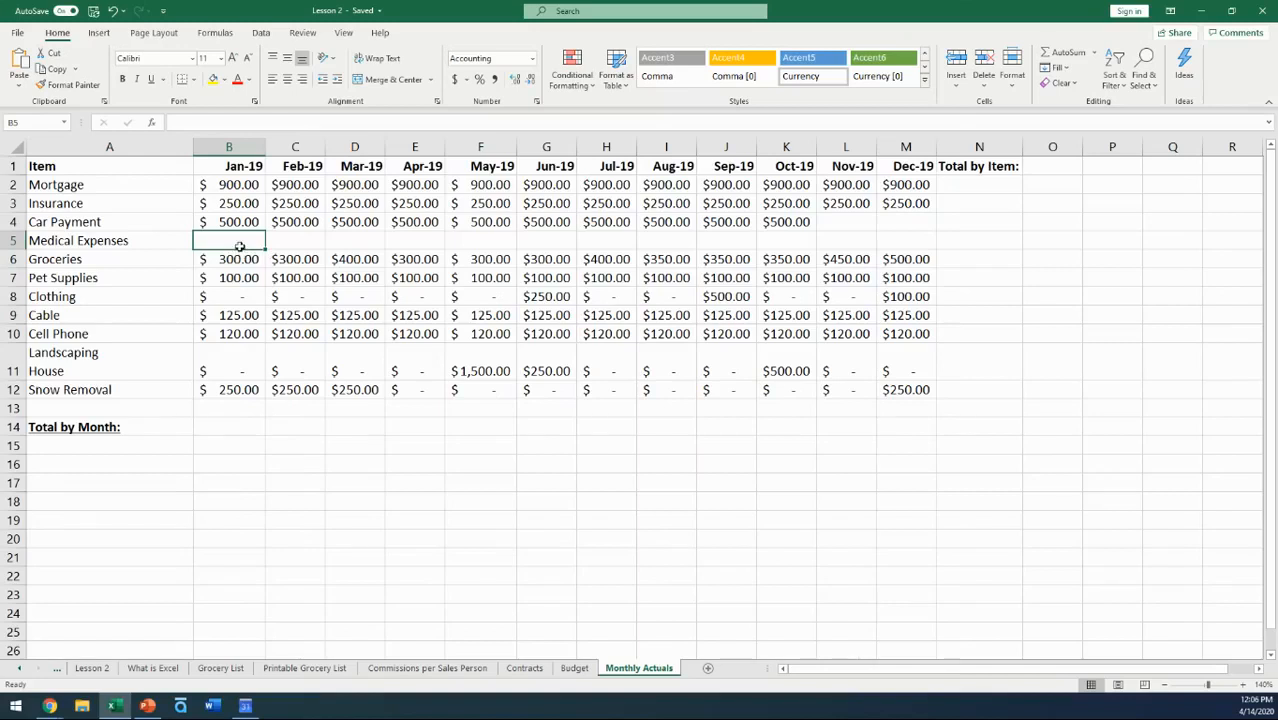
# - Enter 100 for Medical Expenses in Jan-19 and Feb-19, and fill the amount across the row through Dec-19
pyautogui.write('100')
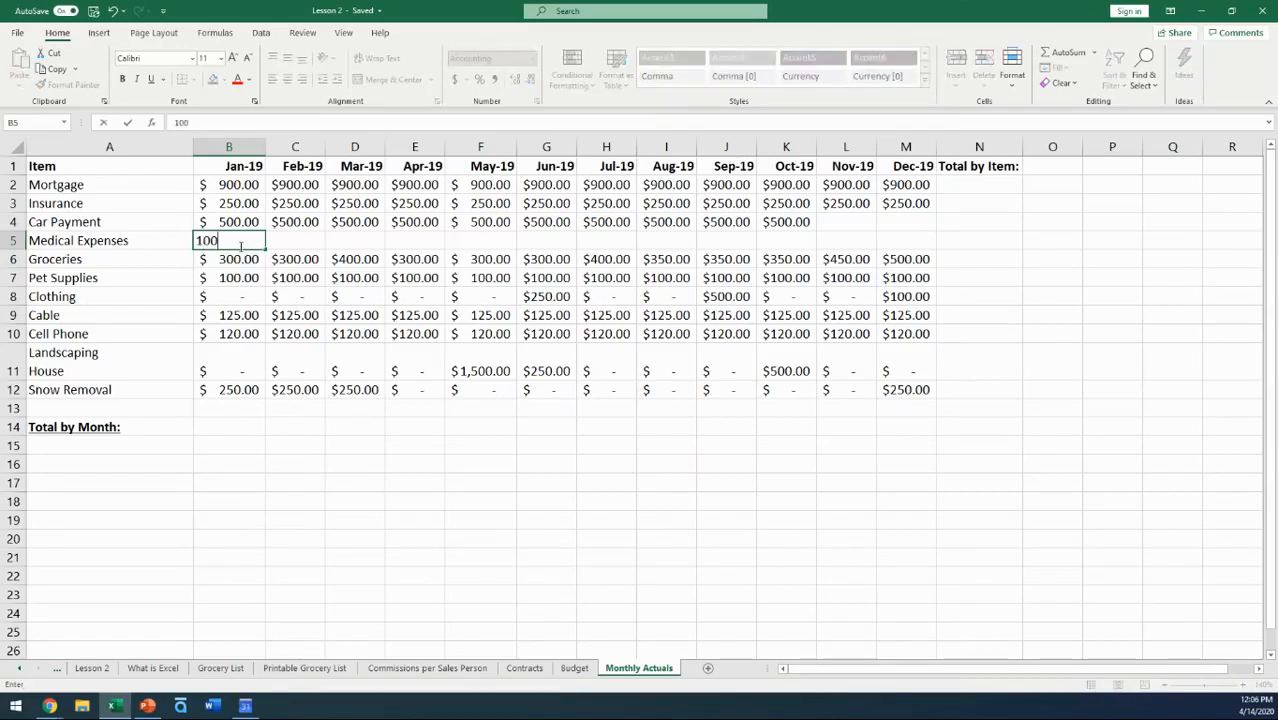
pyautogui.press('Return')
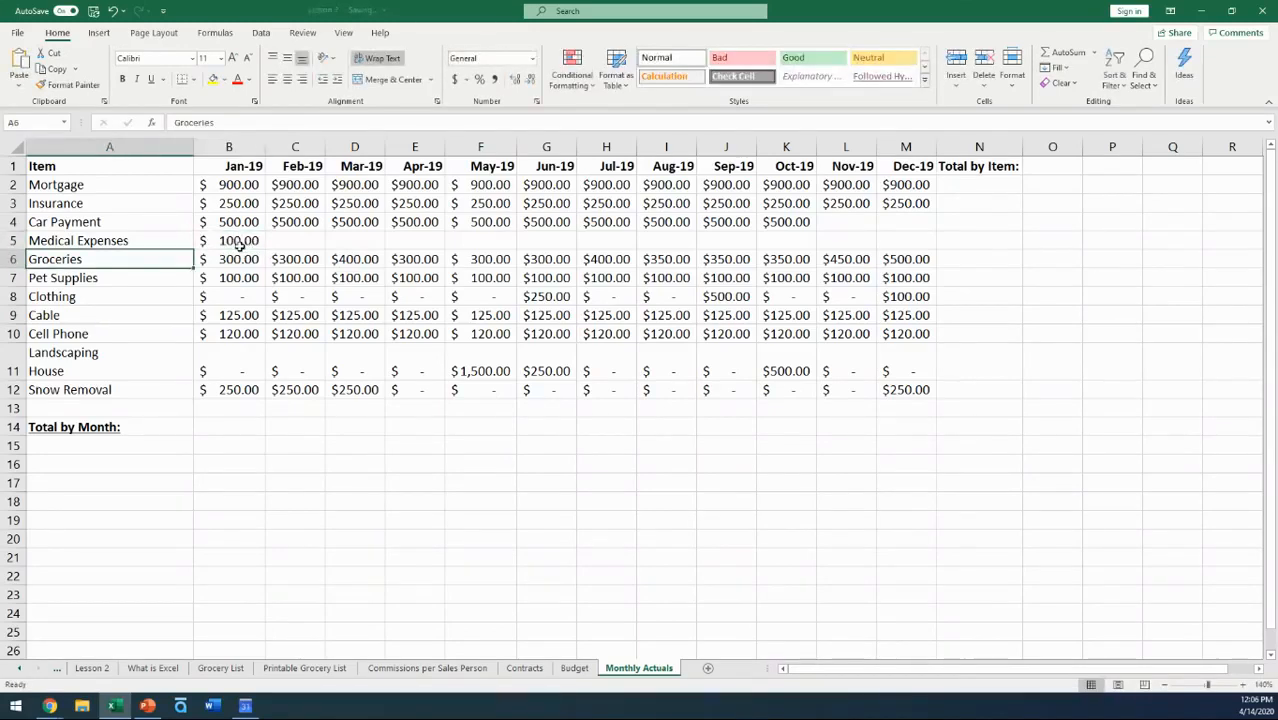
pyautogui.click(283, 240)
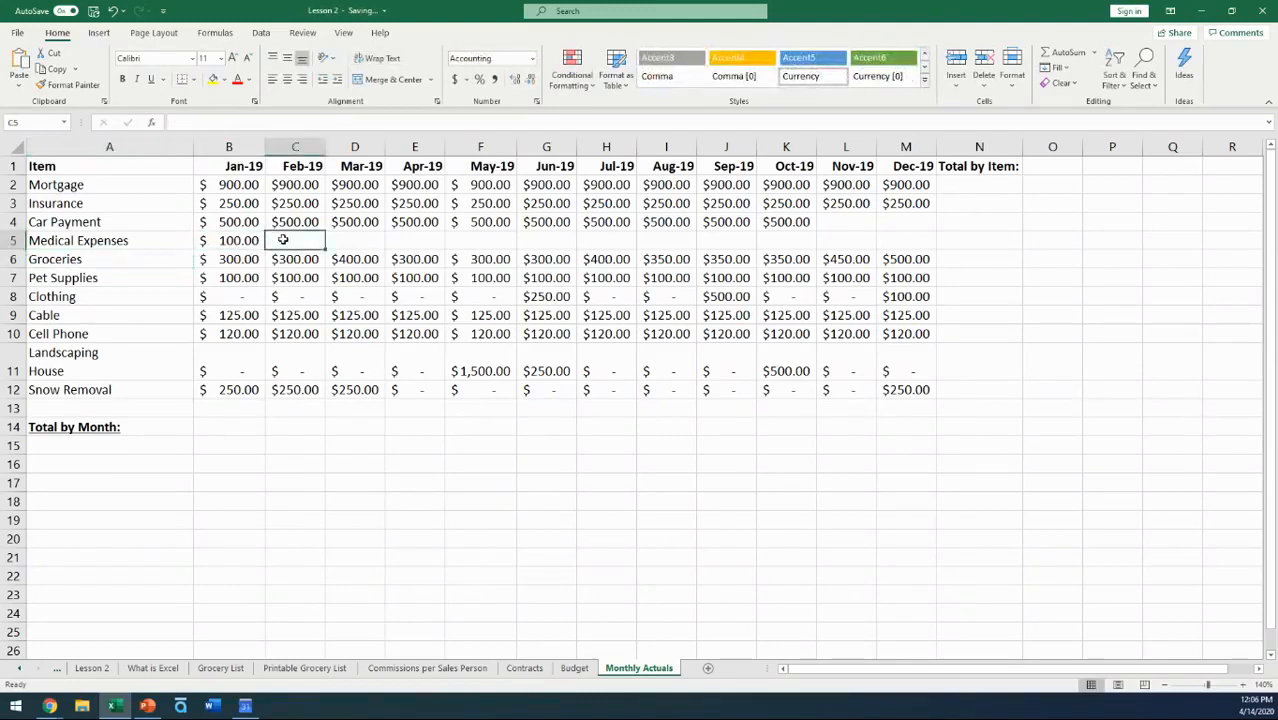
pyautogui.write('300')
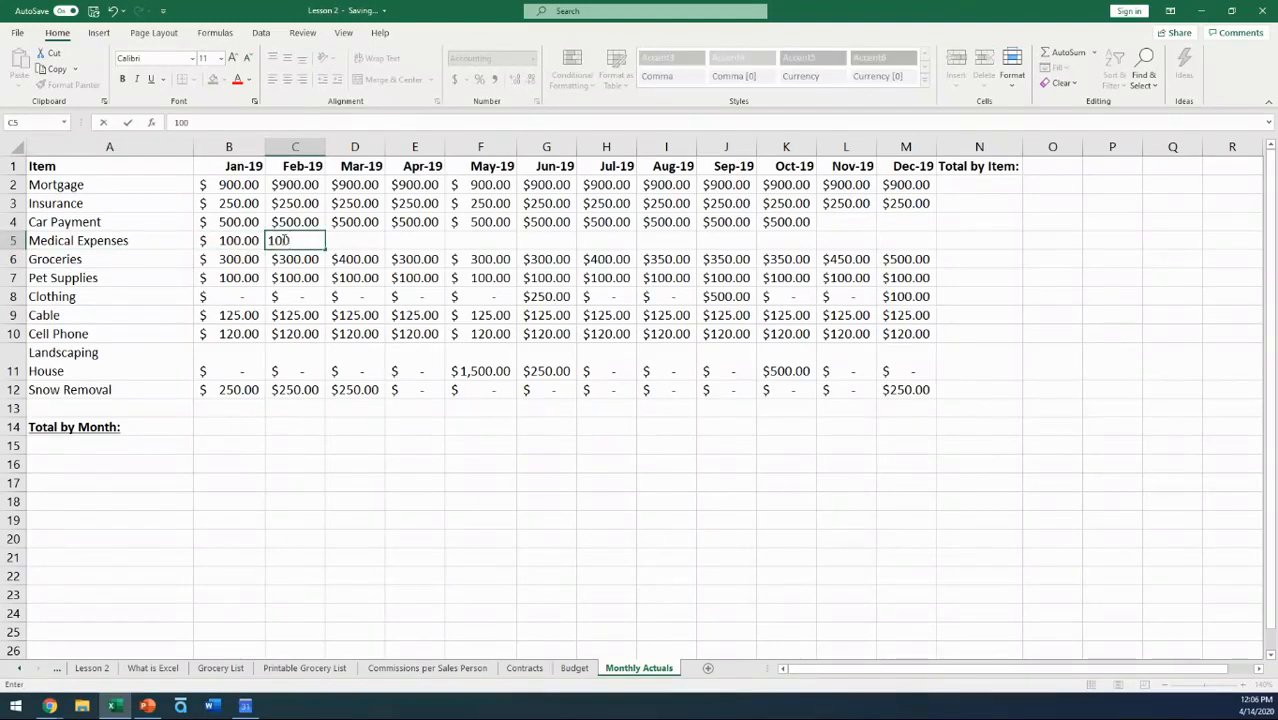
pyautogui.press('Return')
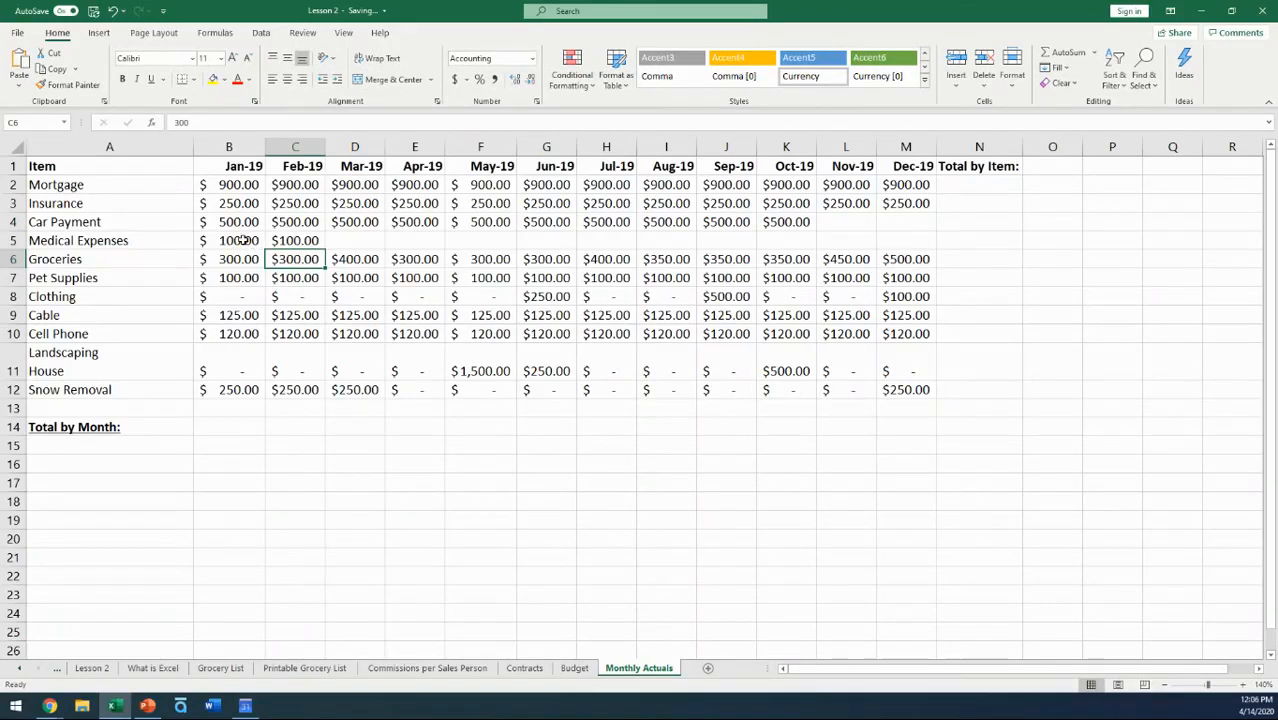
pyautogui.moveTo(241, 240); pyautogui.dragTo(280, 240)
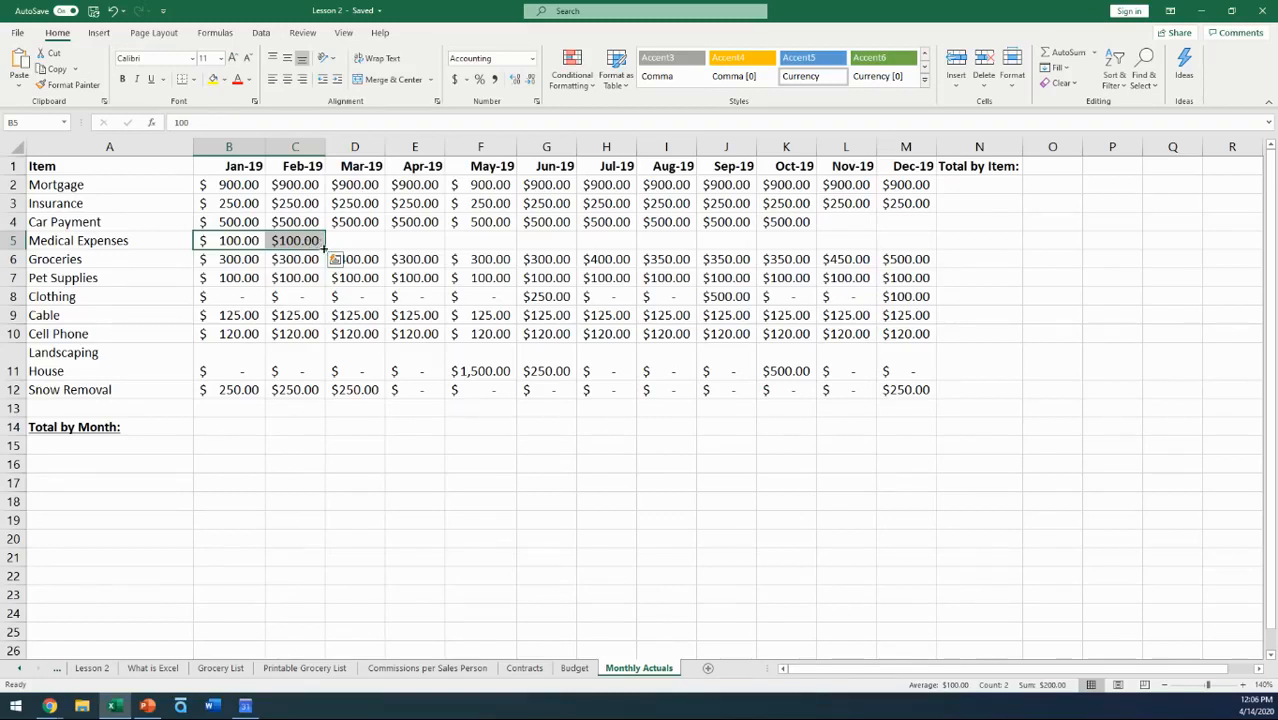
pyautogui.moveTo(325, 248); pyautogui.dragTo(912, 247)
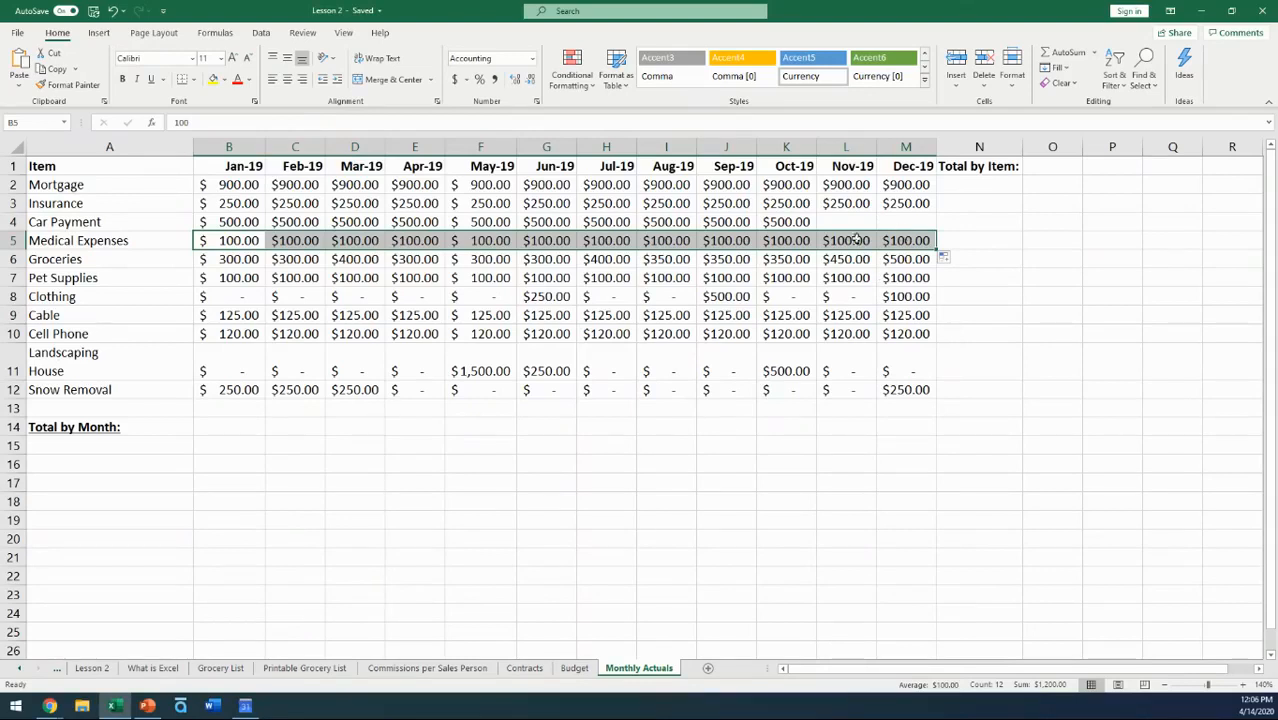
pyautogui.click(12, 240)
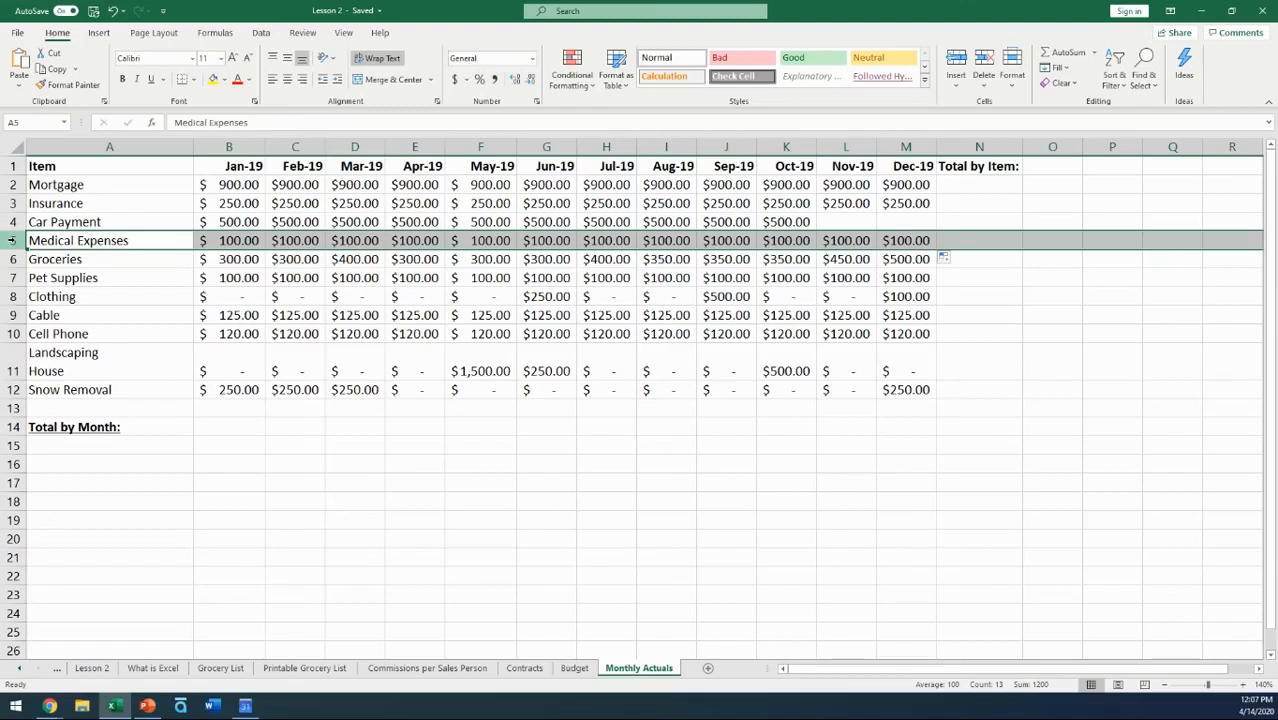
pyautogui.rightClick(12, 240)
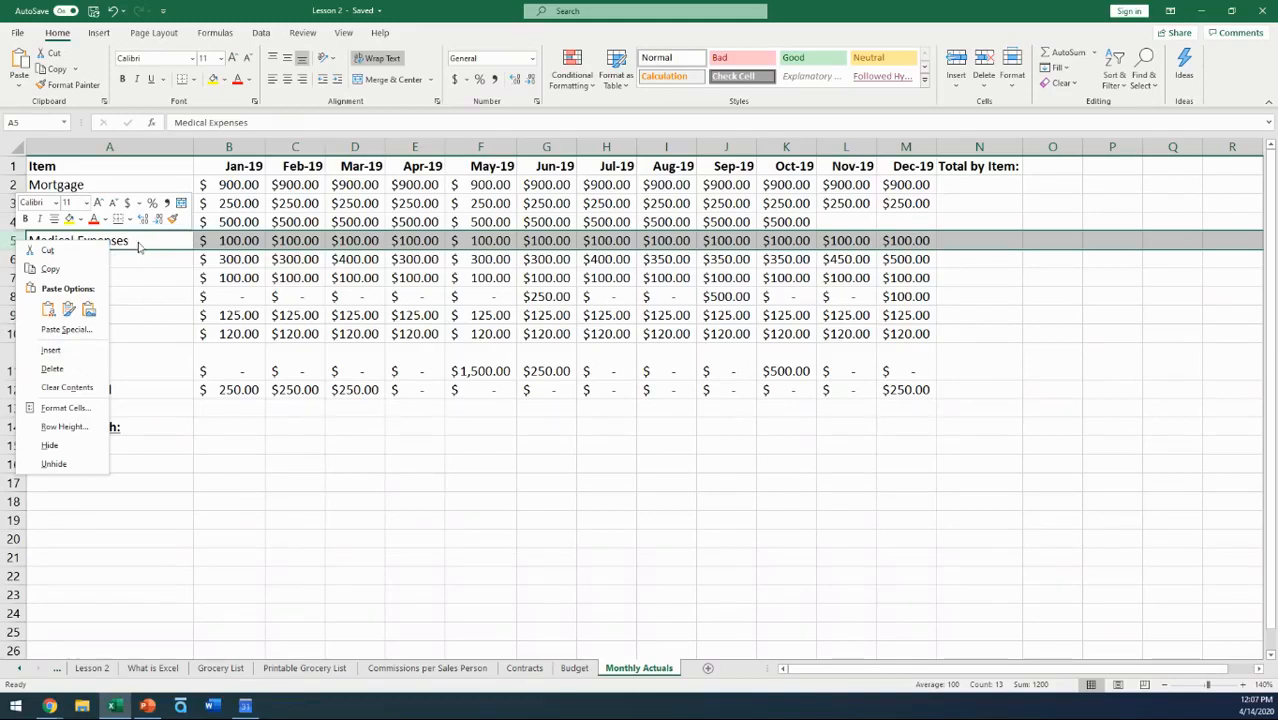
pyautogui.press('Escape')
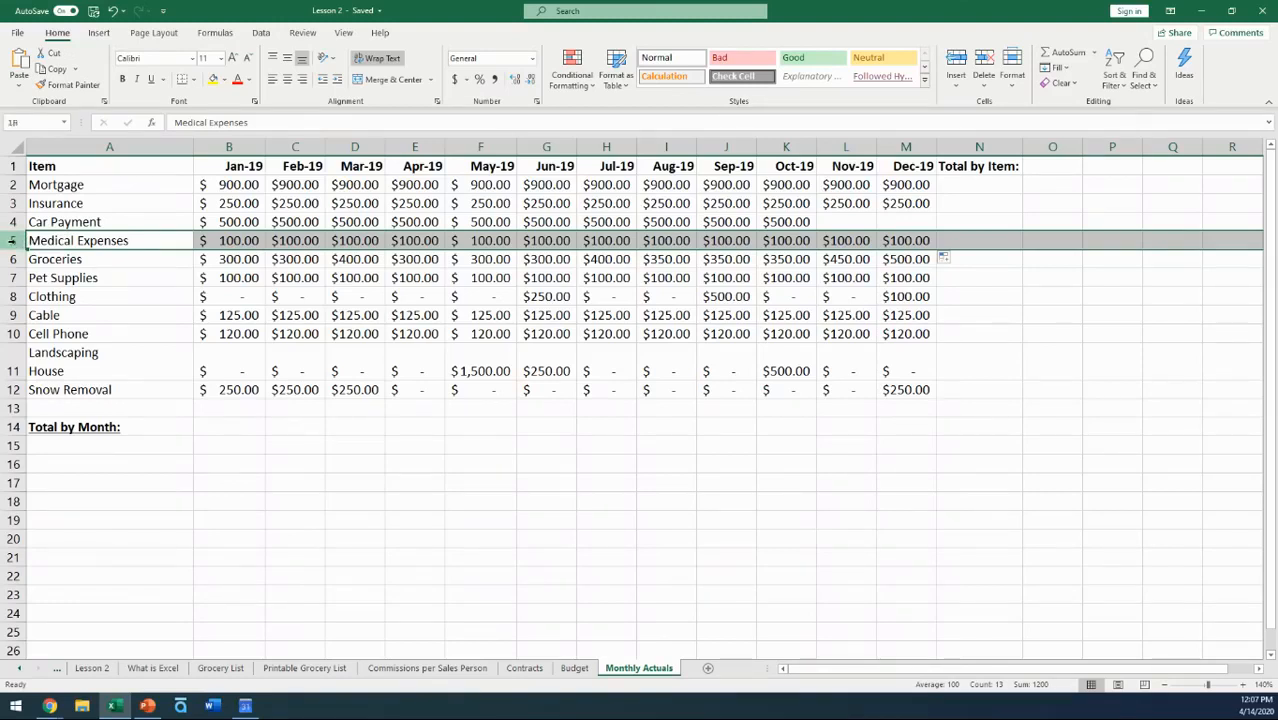
# - Copy the Snow Removal amounts for Jan-19 through Mar-19 (B12:D12) into the same months of the Landscaping House row, starting at B11
pyautogui.click(902, 241)
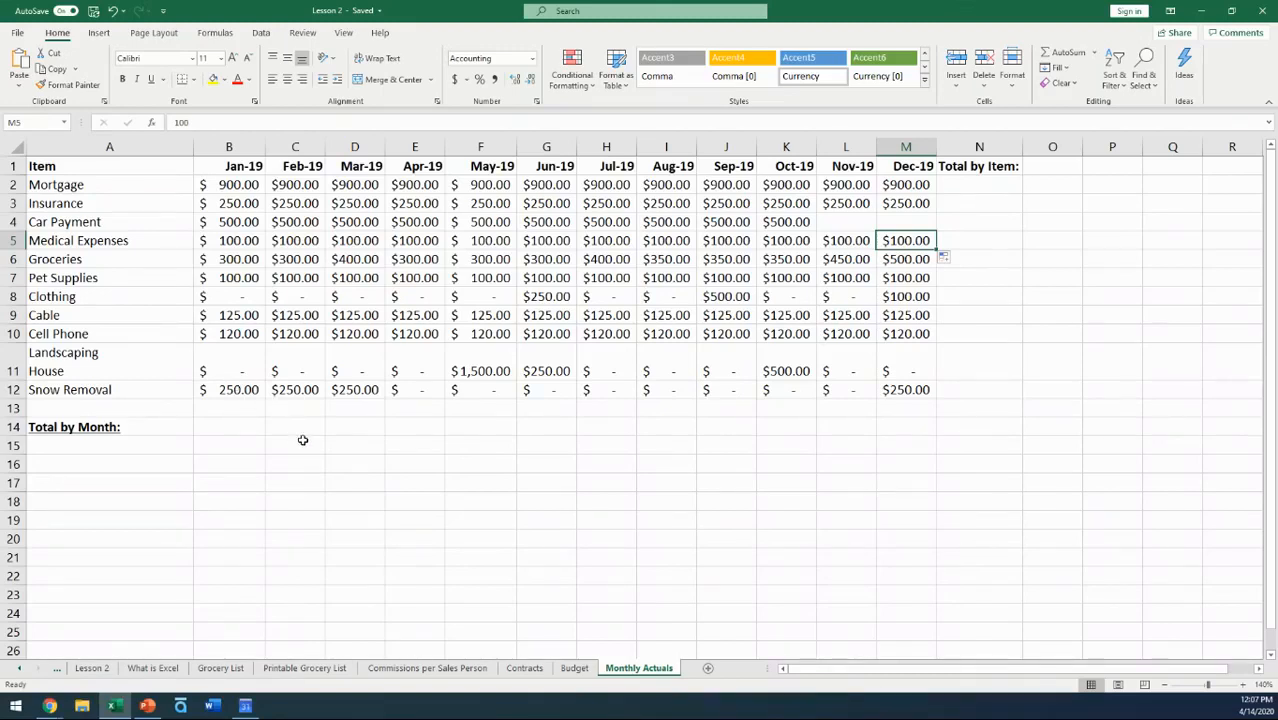
pyautogui.click(222, 390)
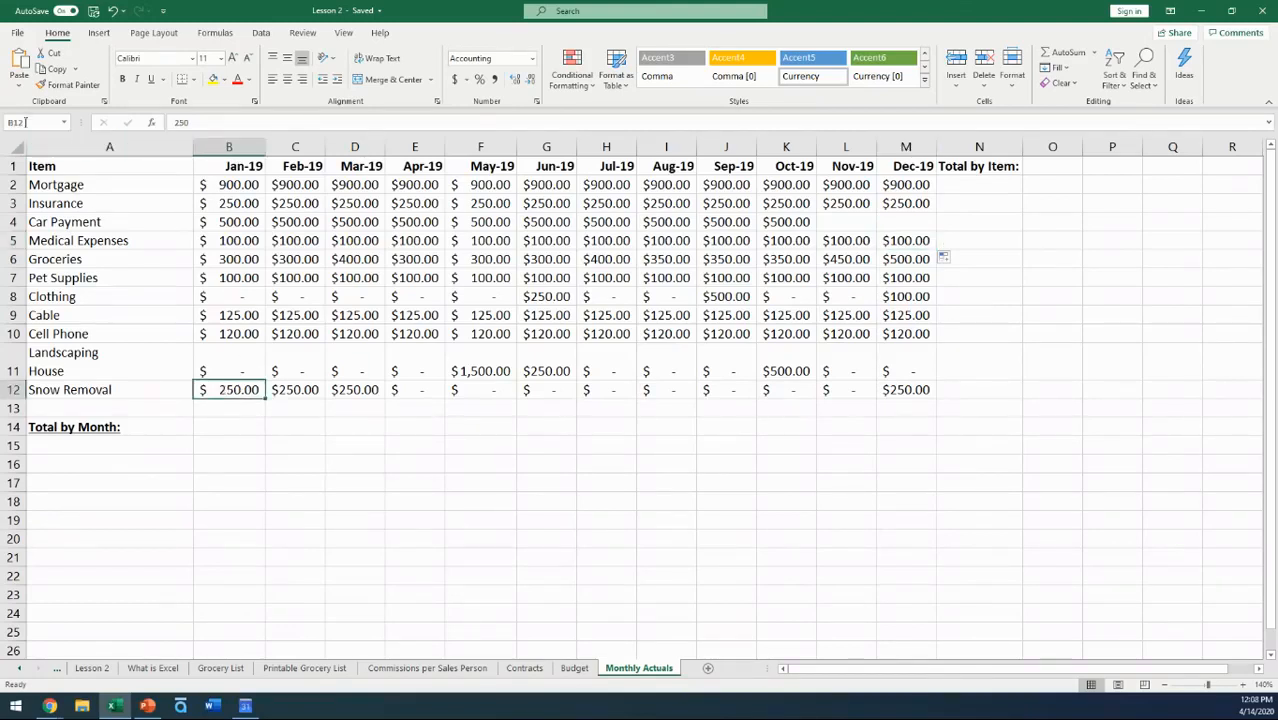
pyautogui.click(300, 391)
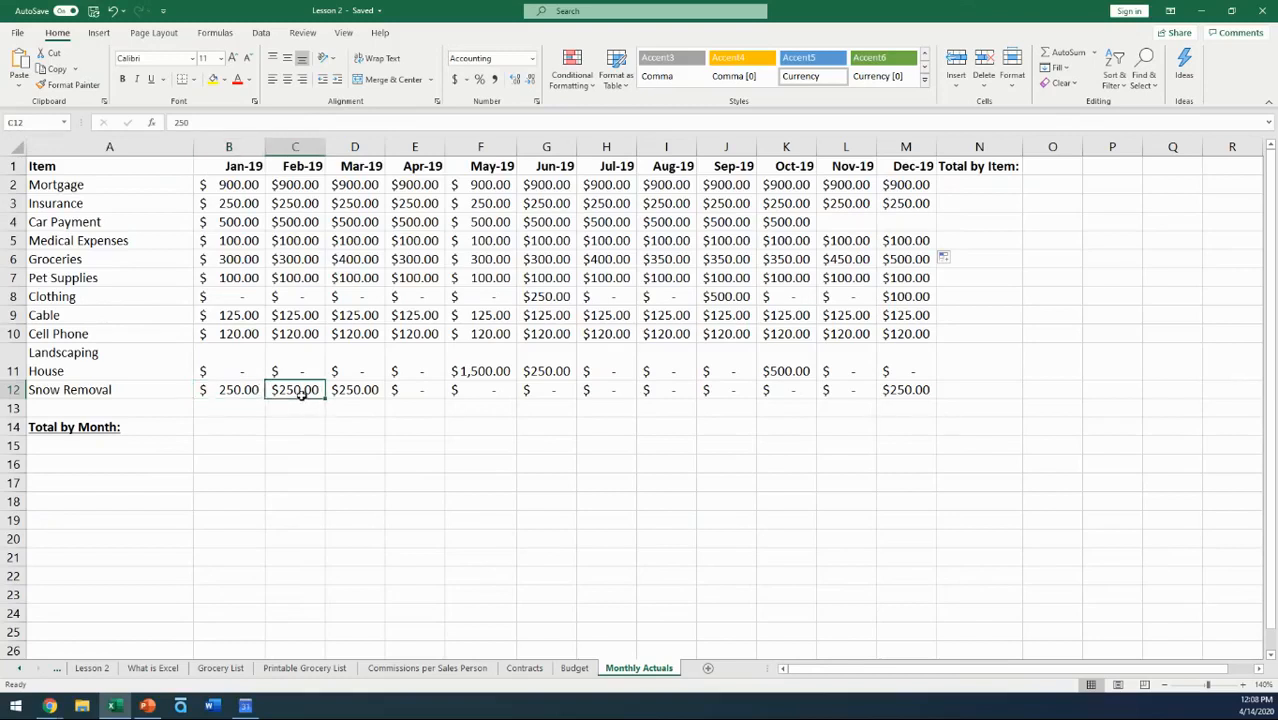
pyautogui.click(374, 390)
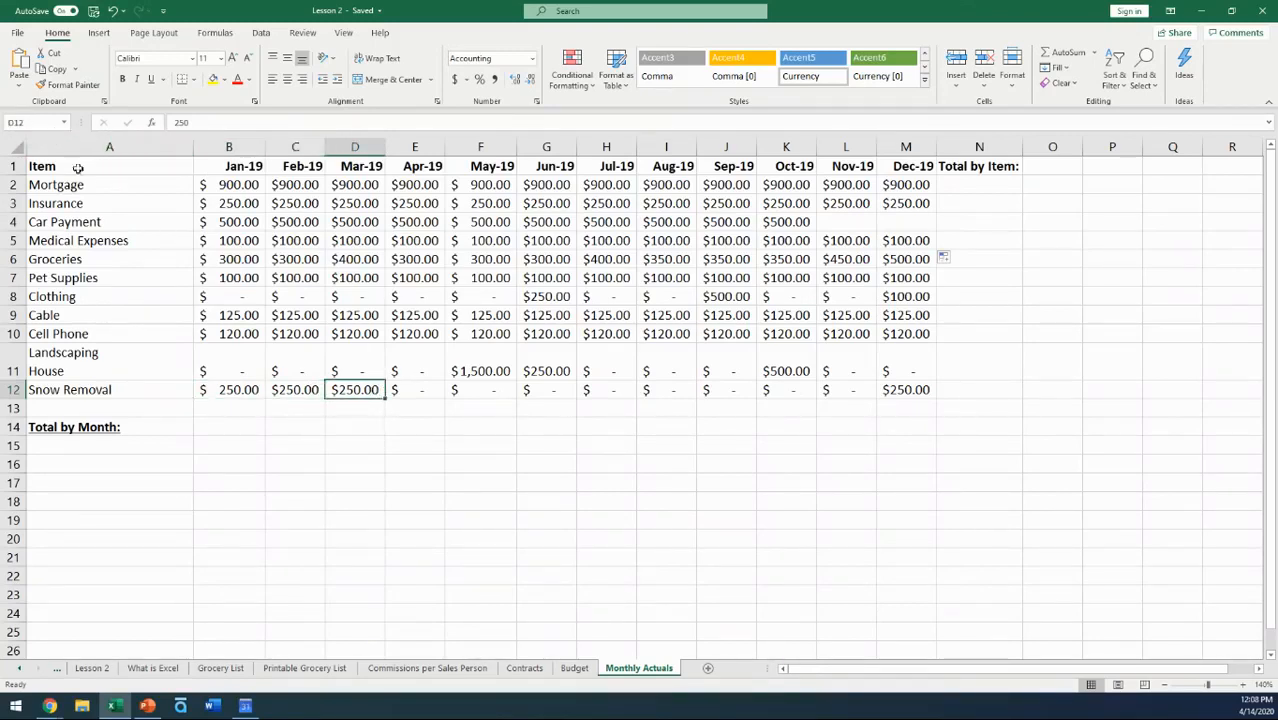
pyautogui.click(230, 390)
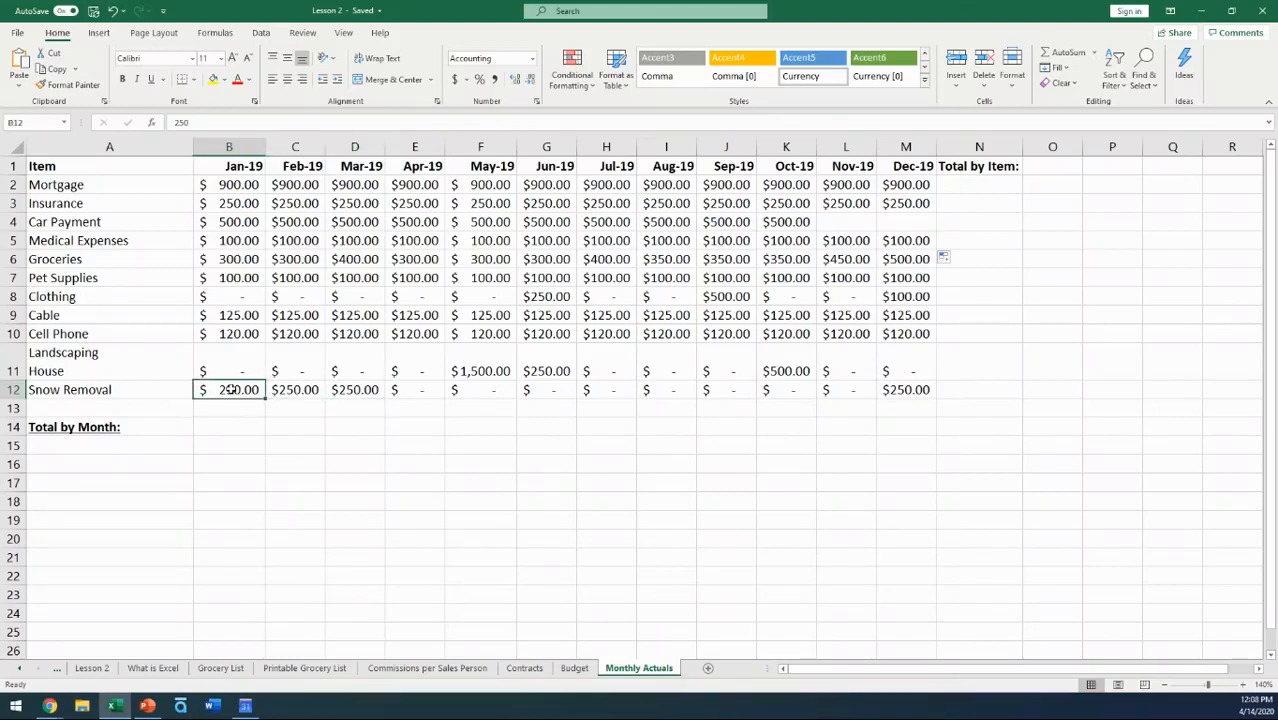
pyautogui.moveTo(230, 390); pyautogui.dragTo(344, 392)
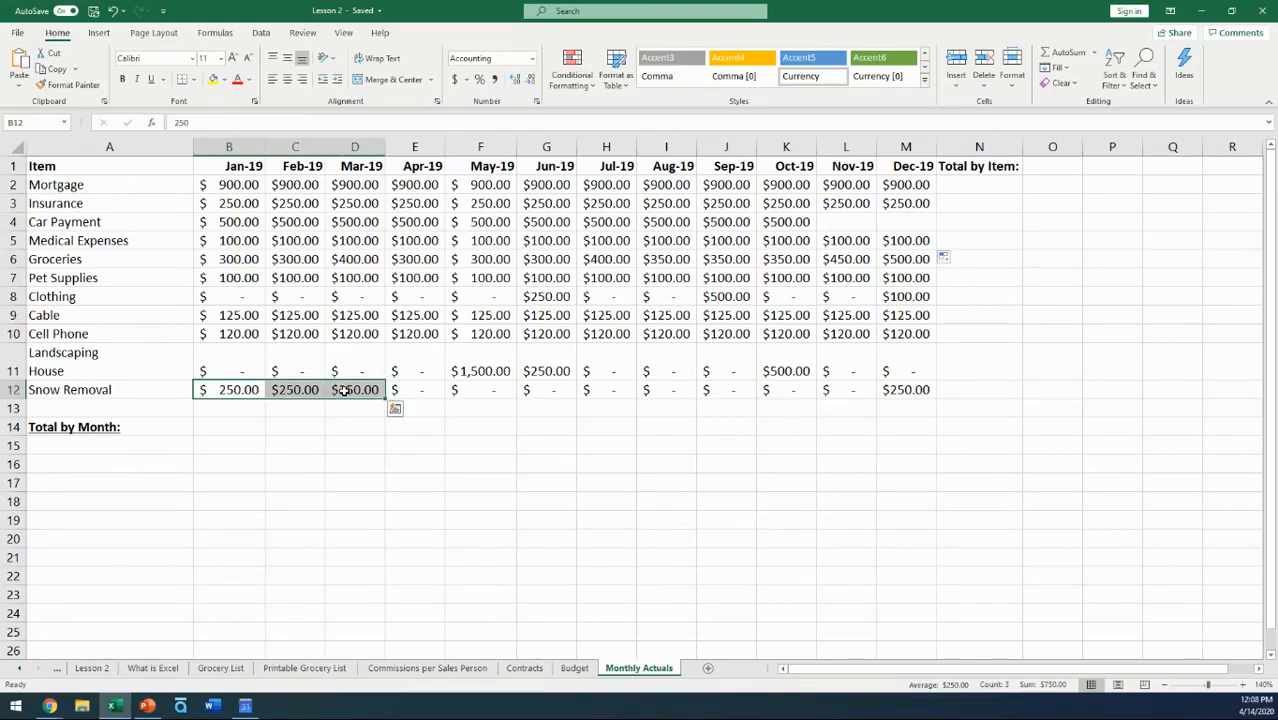
pyautogui.rightClick(345, 393)
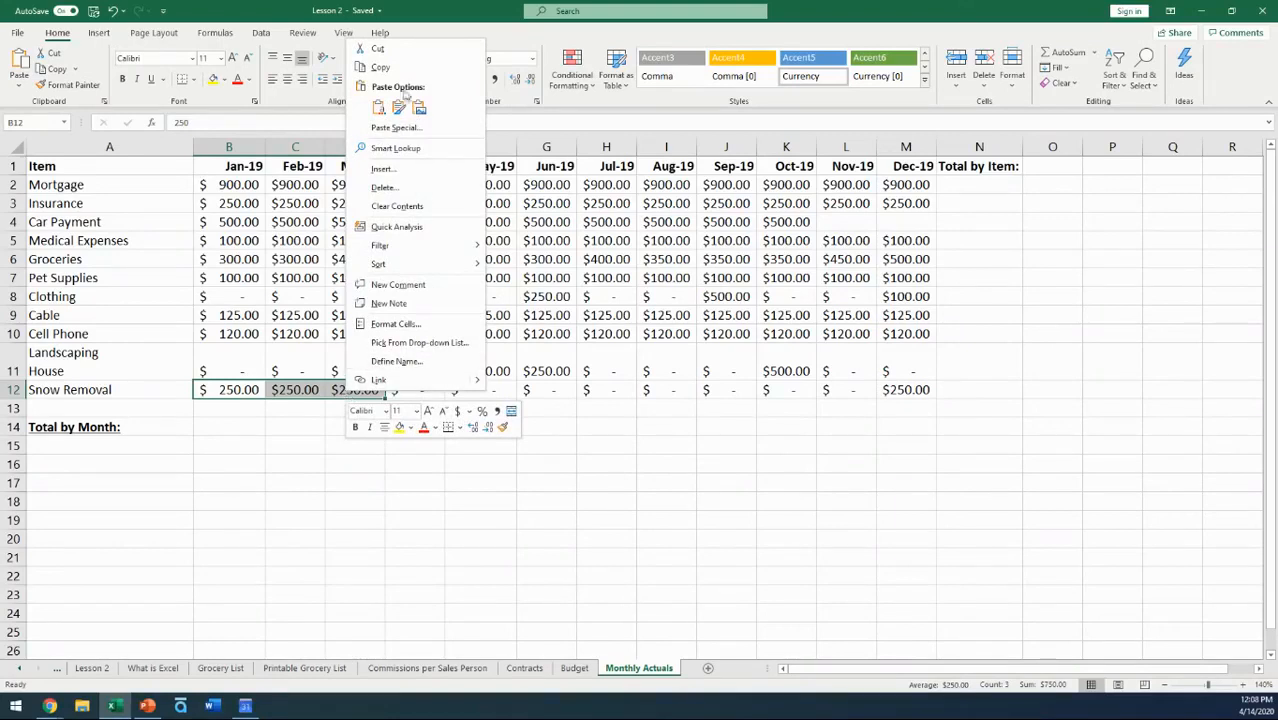
pyautogui.click(381, 67)
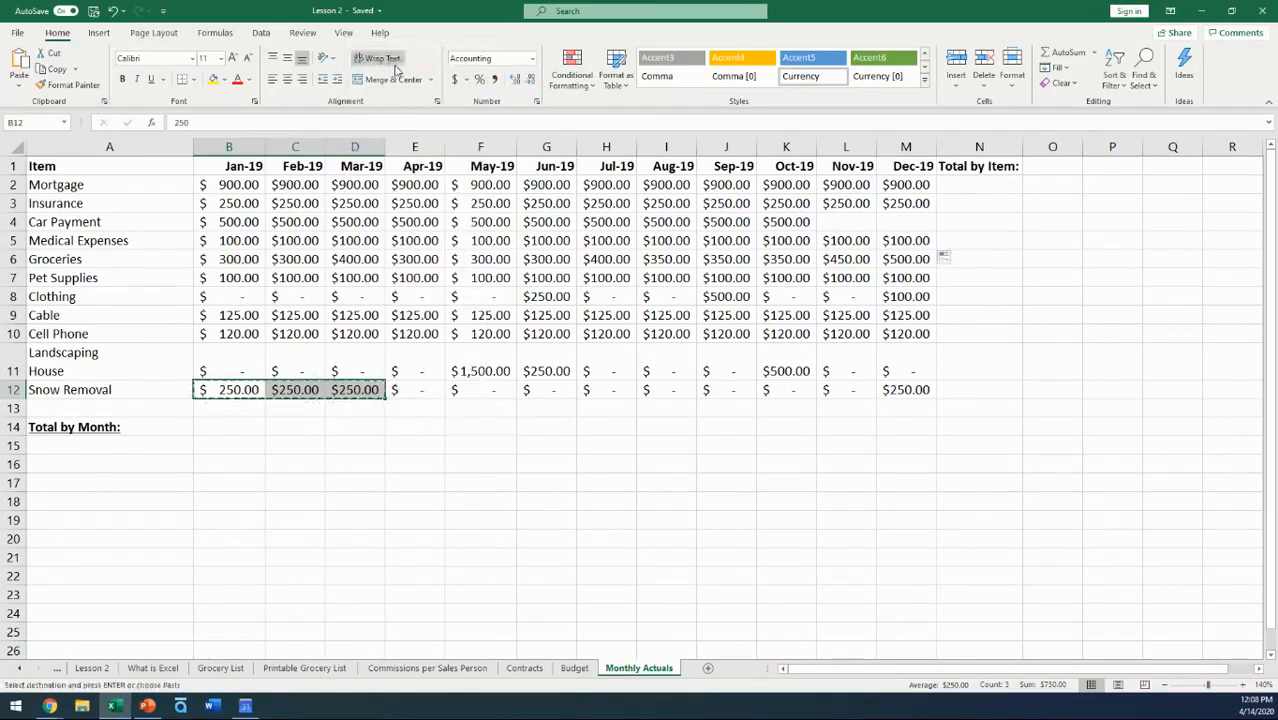
pyautogui.click(230, 362)
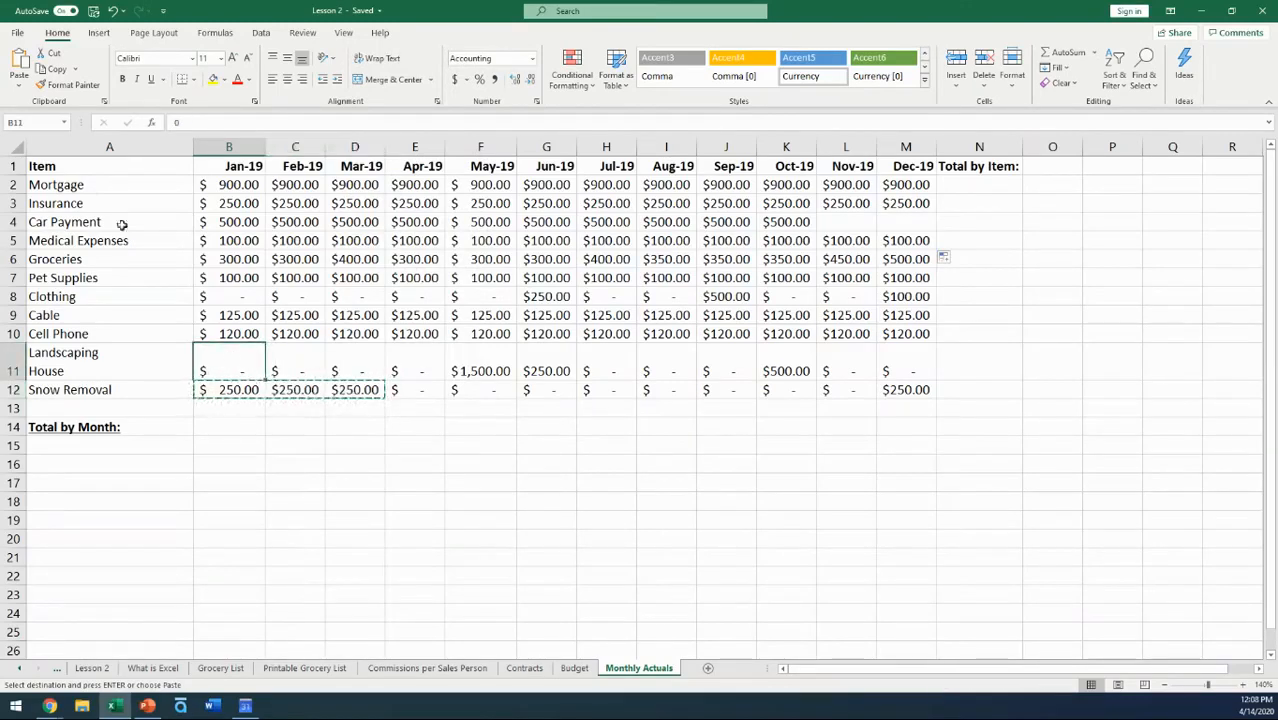
pyautogui.rightClick(235, 357)
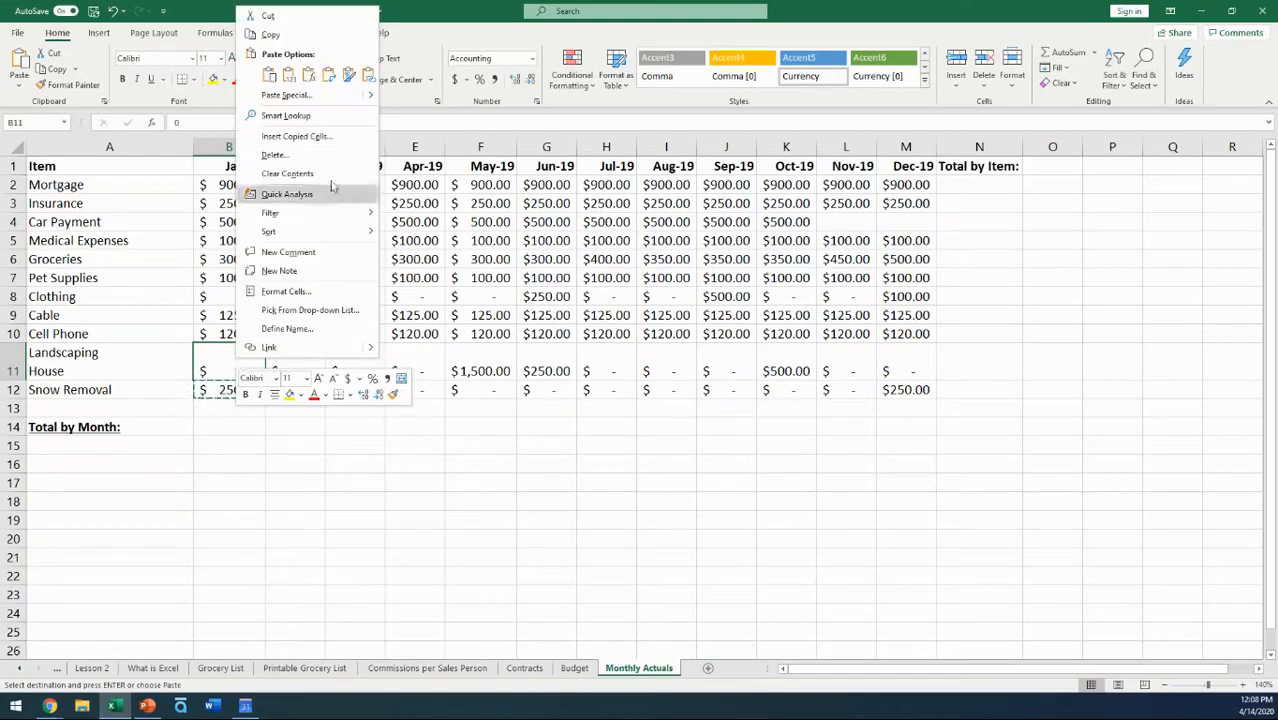
pyautogui.click(268, 76)
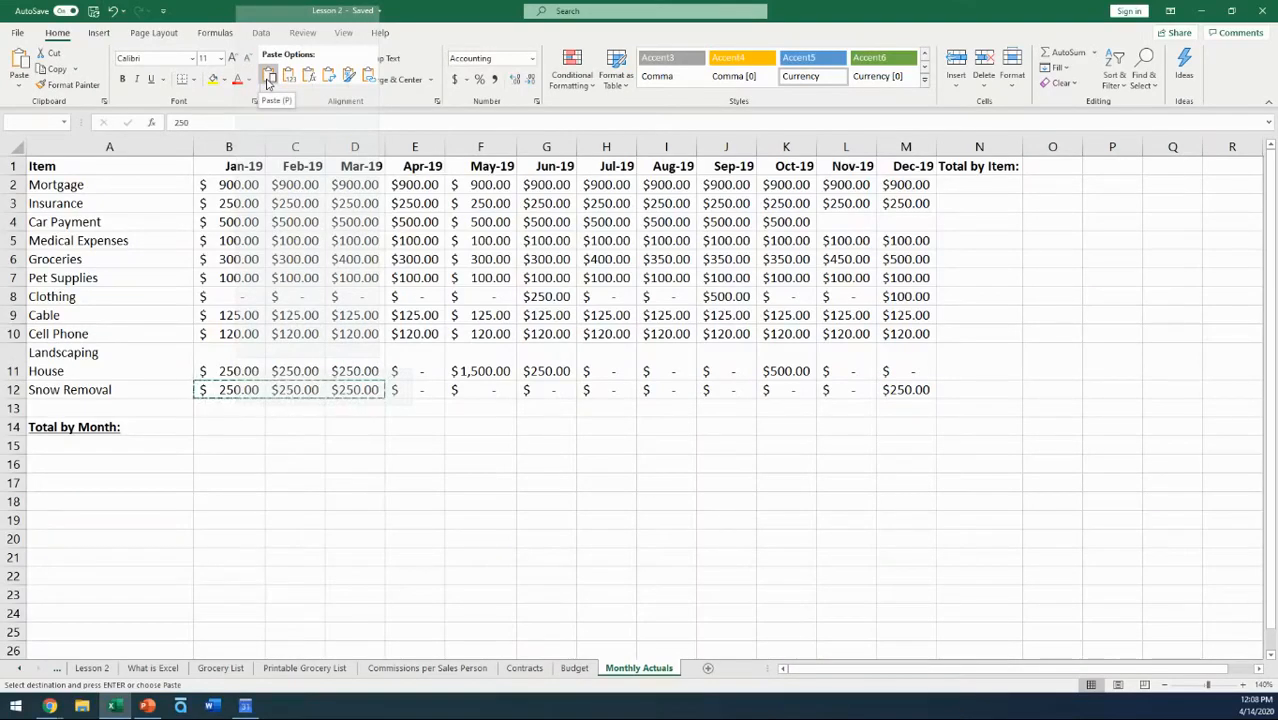
pyautogui.click(366, 480)
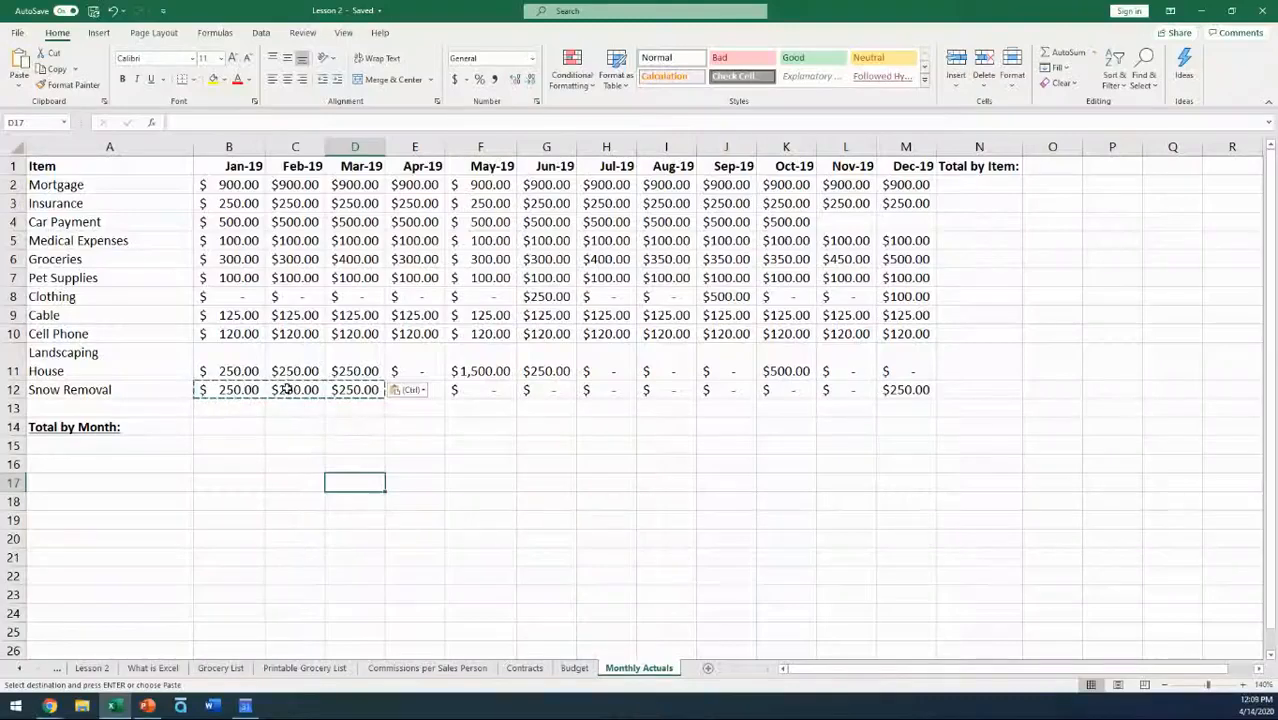
# - Copy the Dec-19 Snow Removal amount in M12 into the Landscaping House row at M11
pyautogui.click(897, 390)
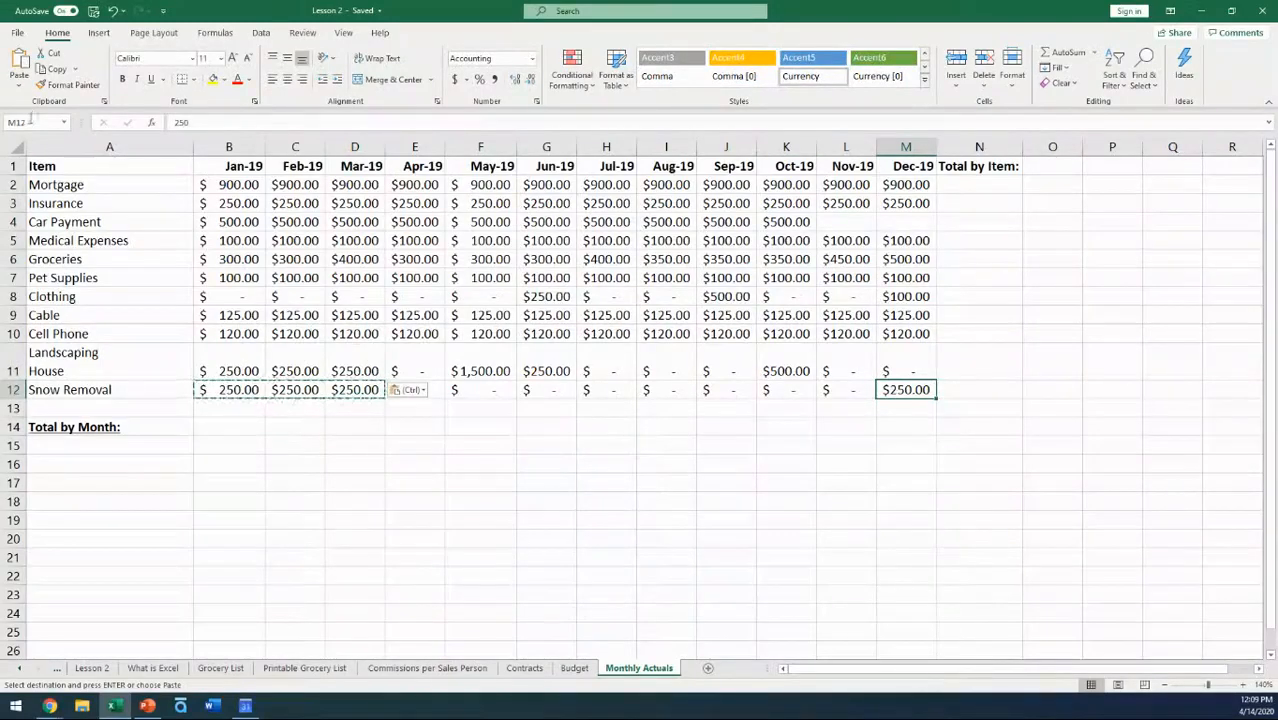
pyautogui.rightClick(908, 391)
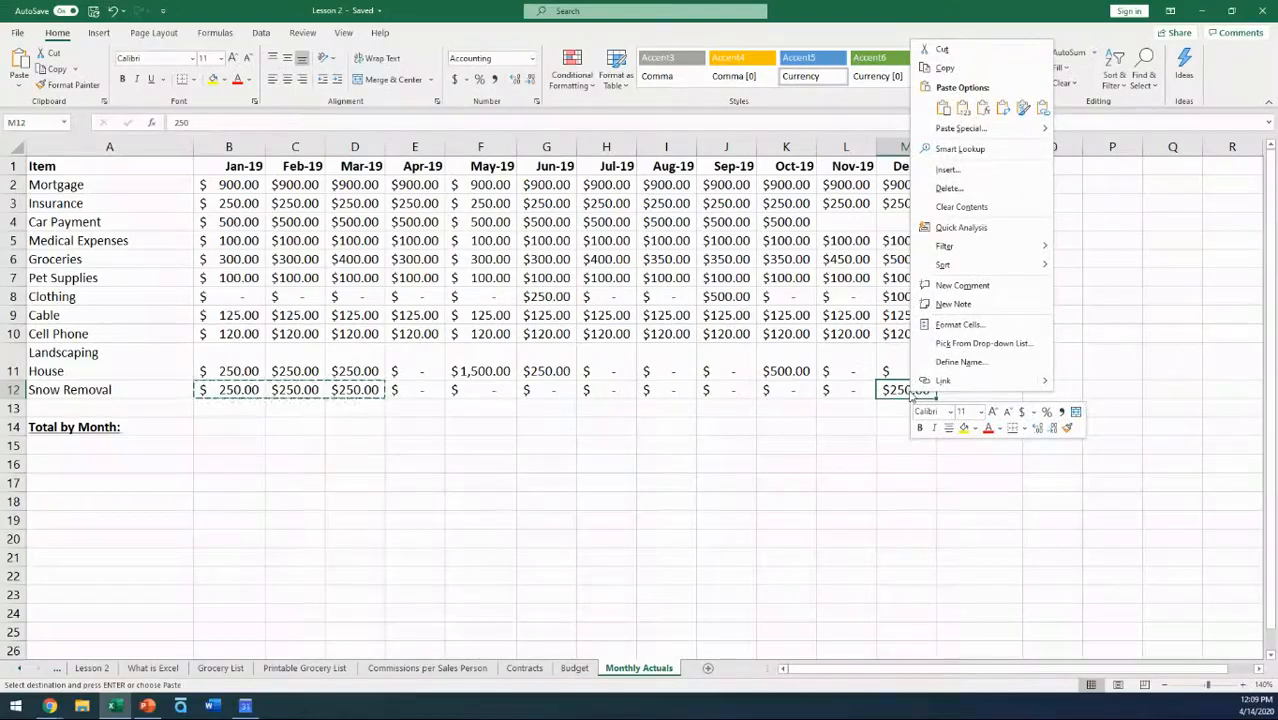
pyautogui.click(955, 69)
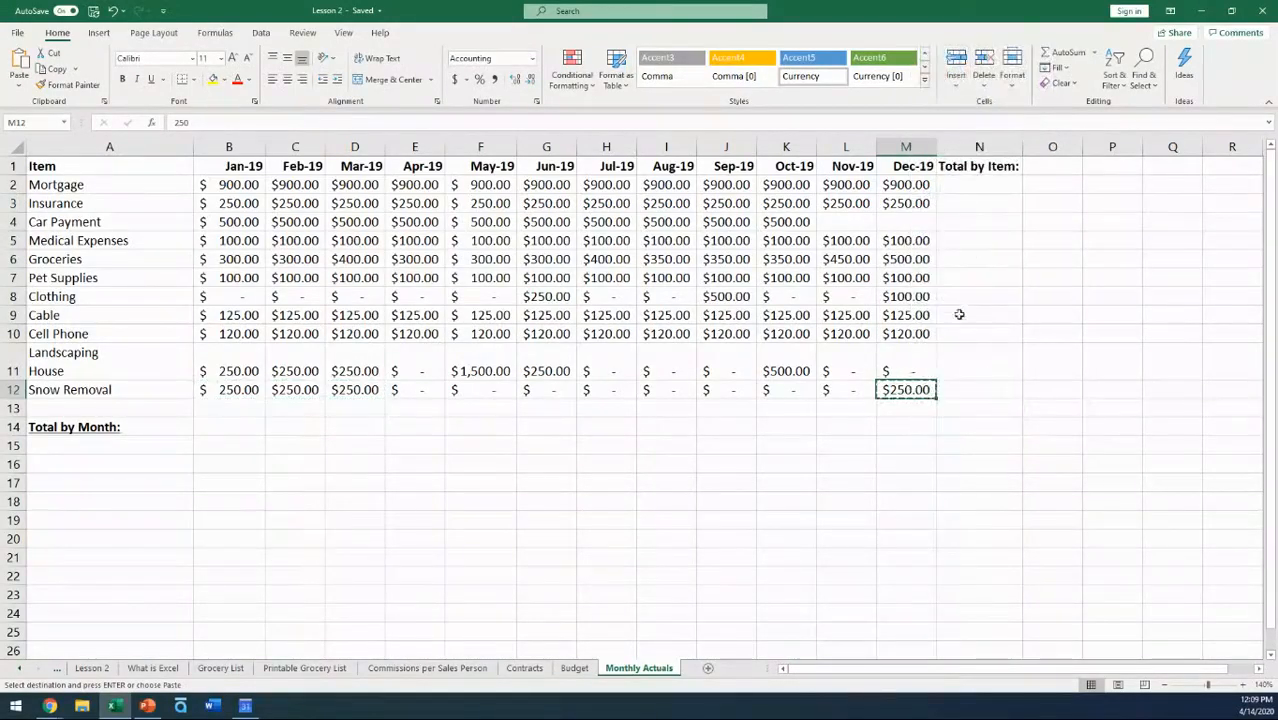
pyautogui.click(915, 367)
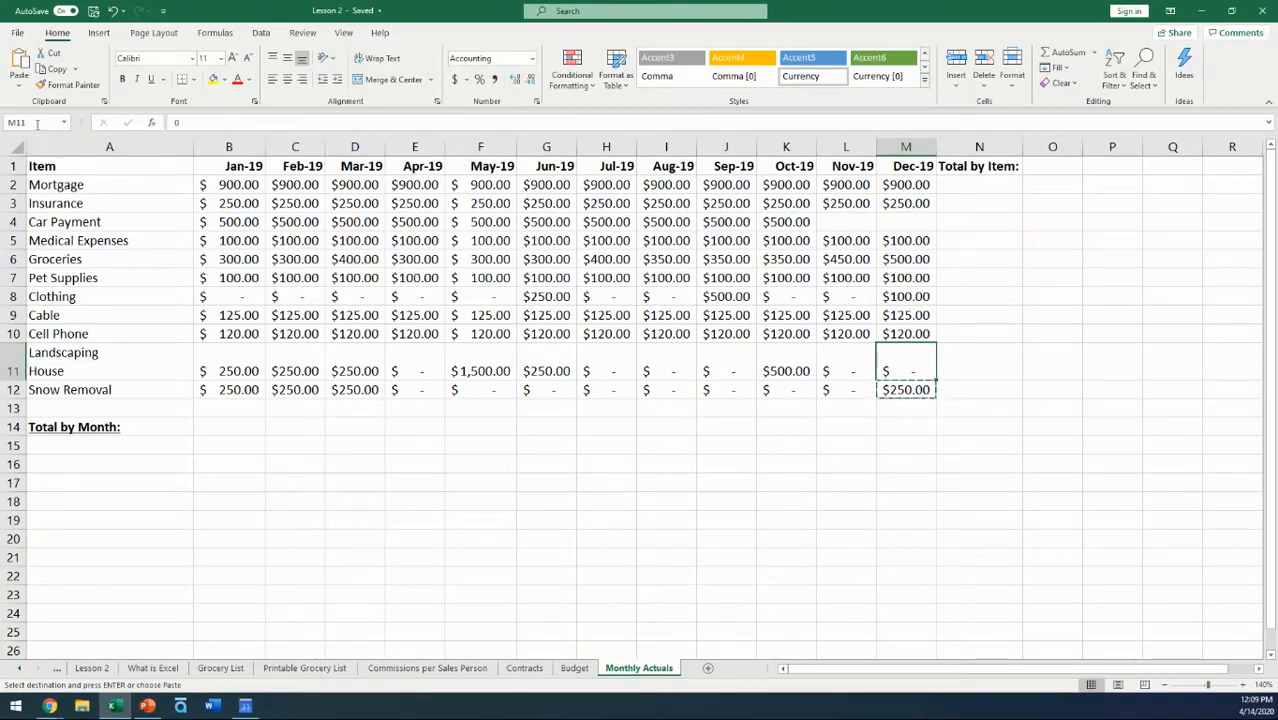
pyautogui.rightClick(906, 357)
pyautogui.click(941, 78)
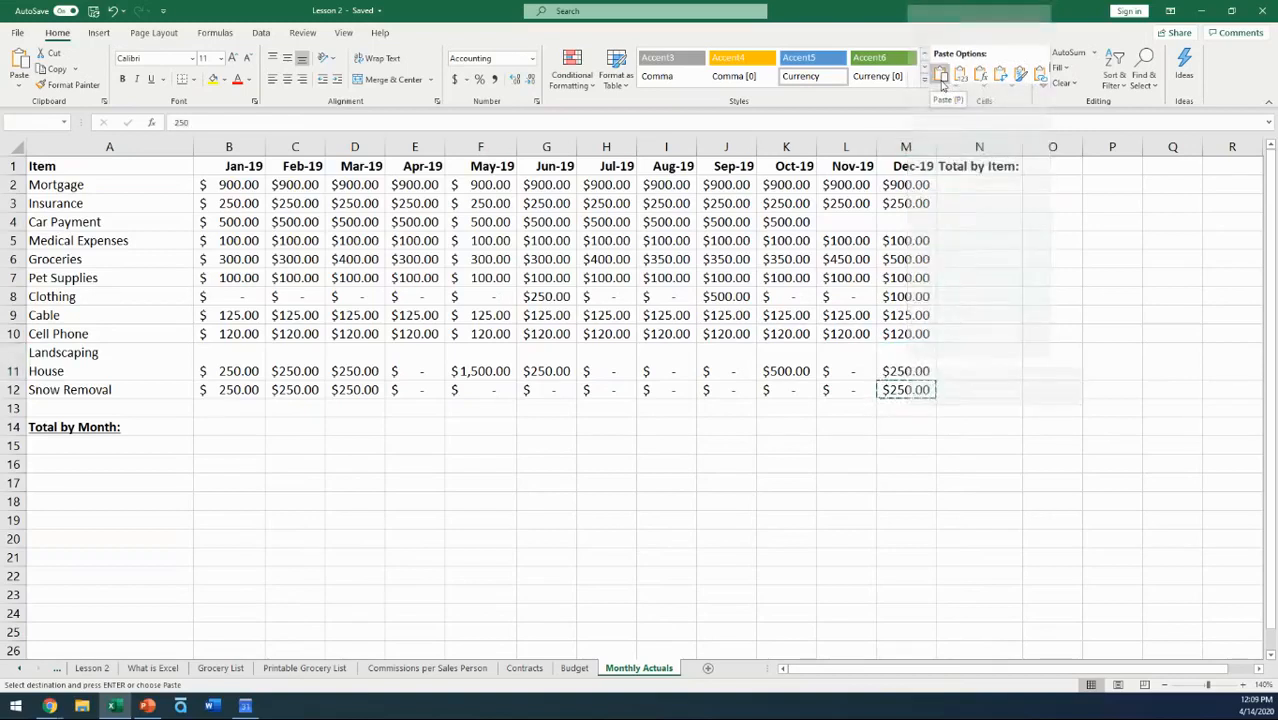
pyautogui.click(884, 462)
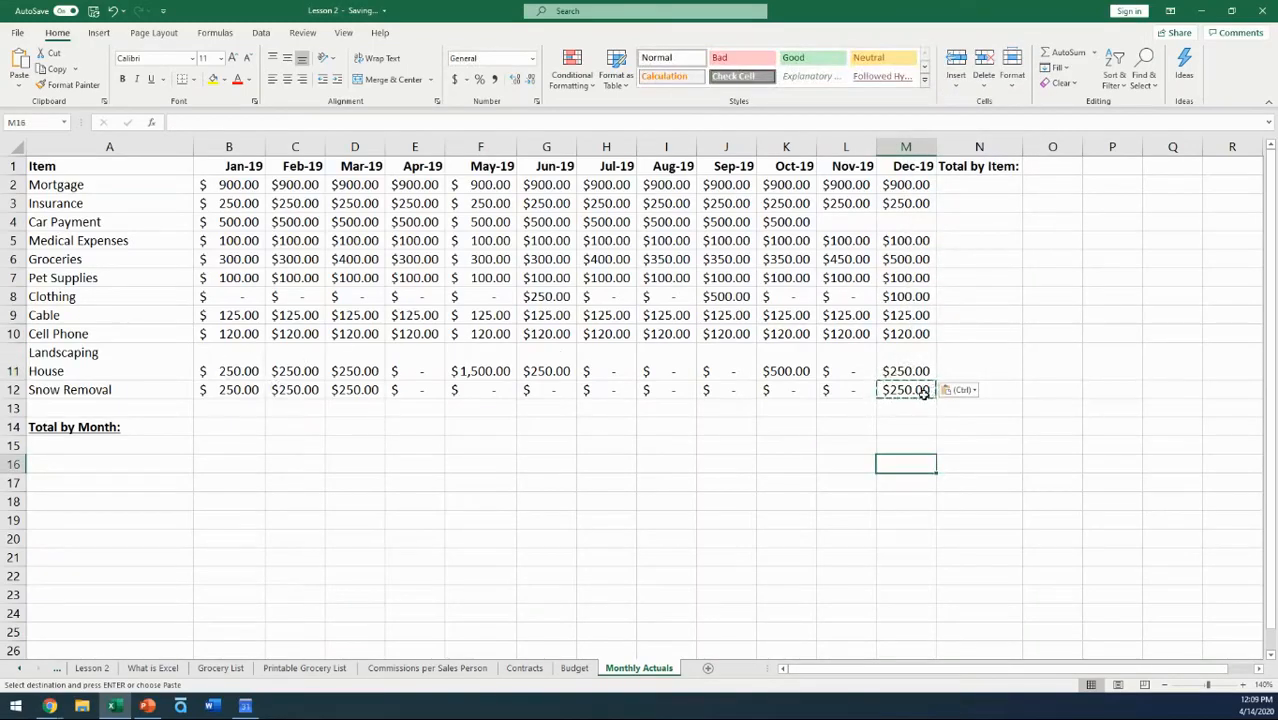
# - Delete the entire Snow Removal row (row 12) from the Monthly Actuals sheet
pyautogui.click(128, 388)
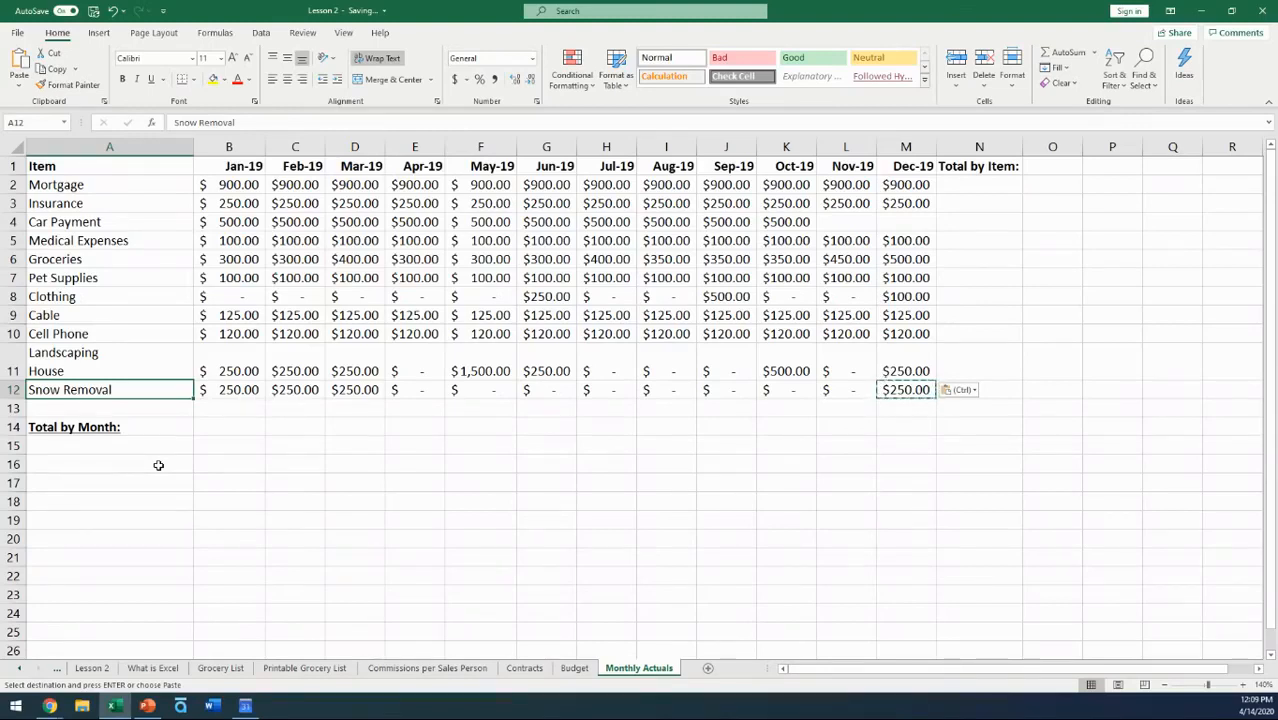
pyautogui.click(13, 390)
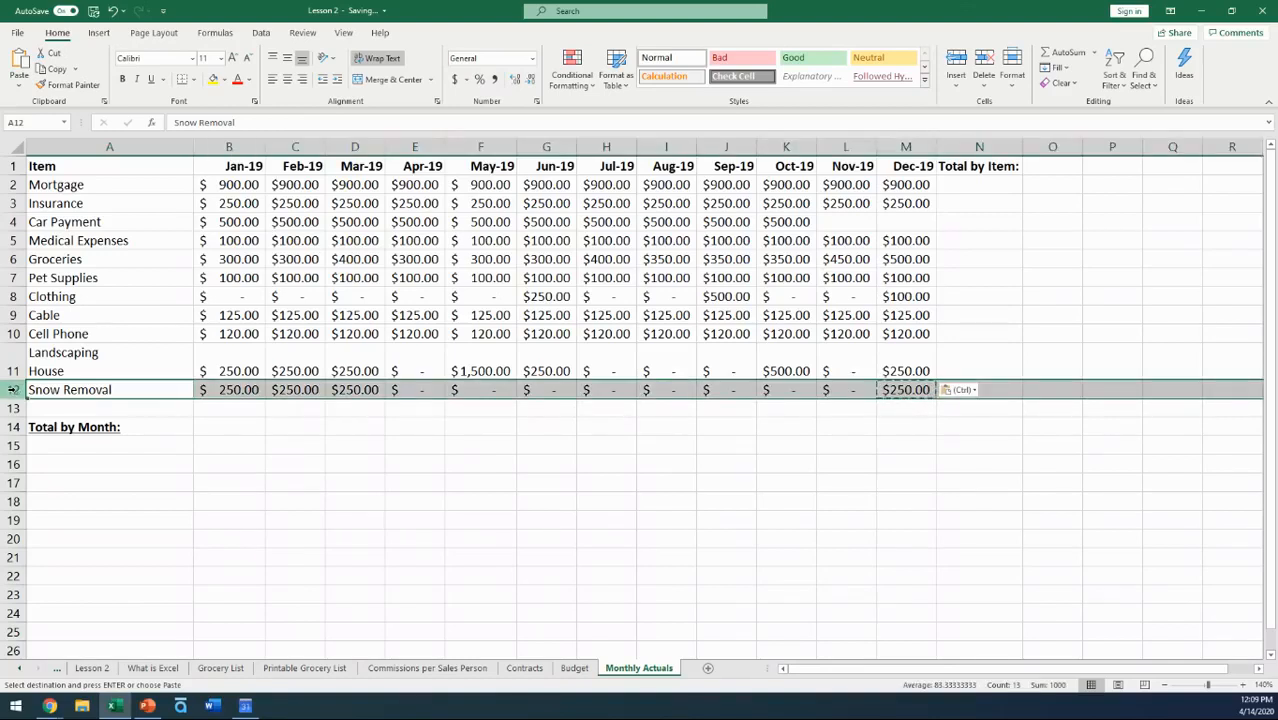
pyautogui.rightClick(13, 390)
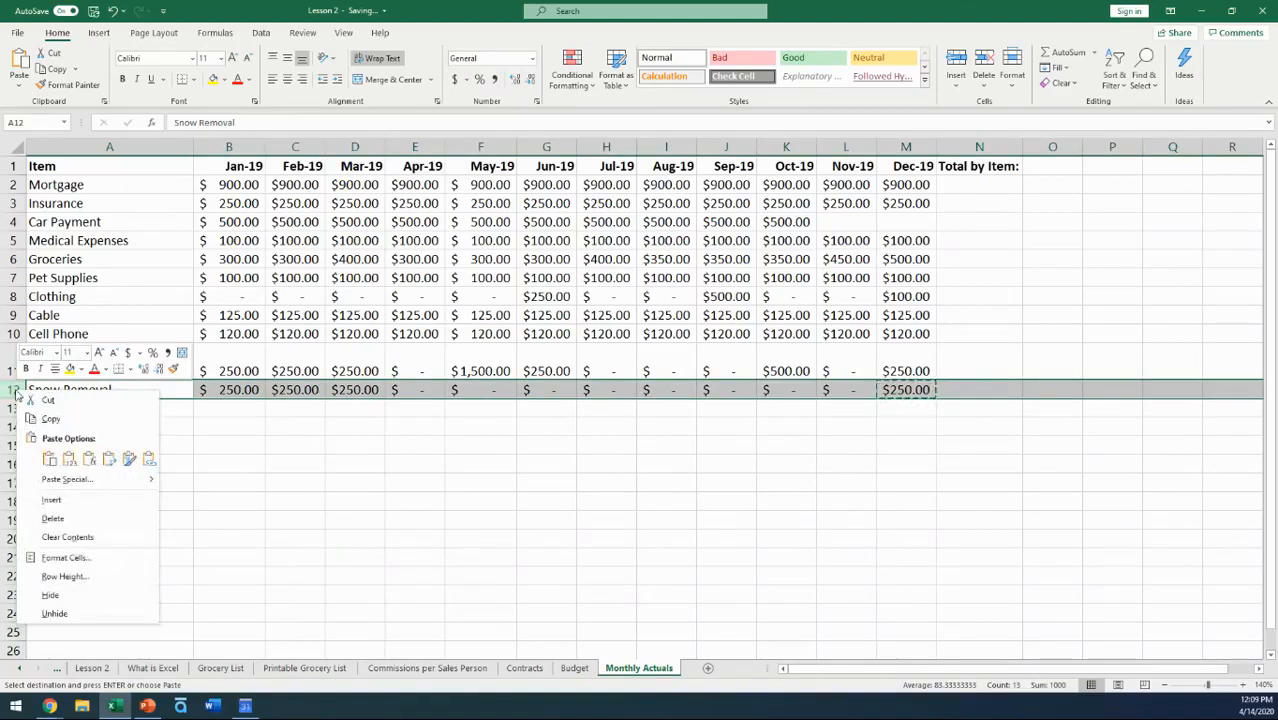
pyautogui.click(85, 520)
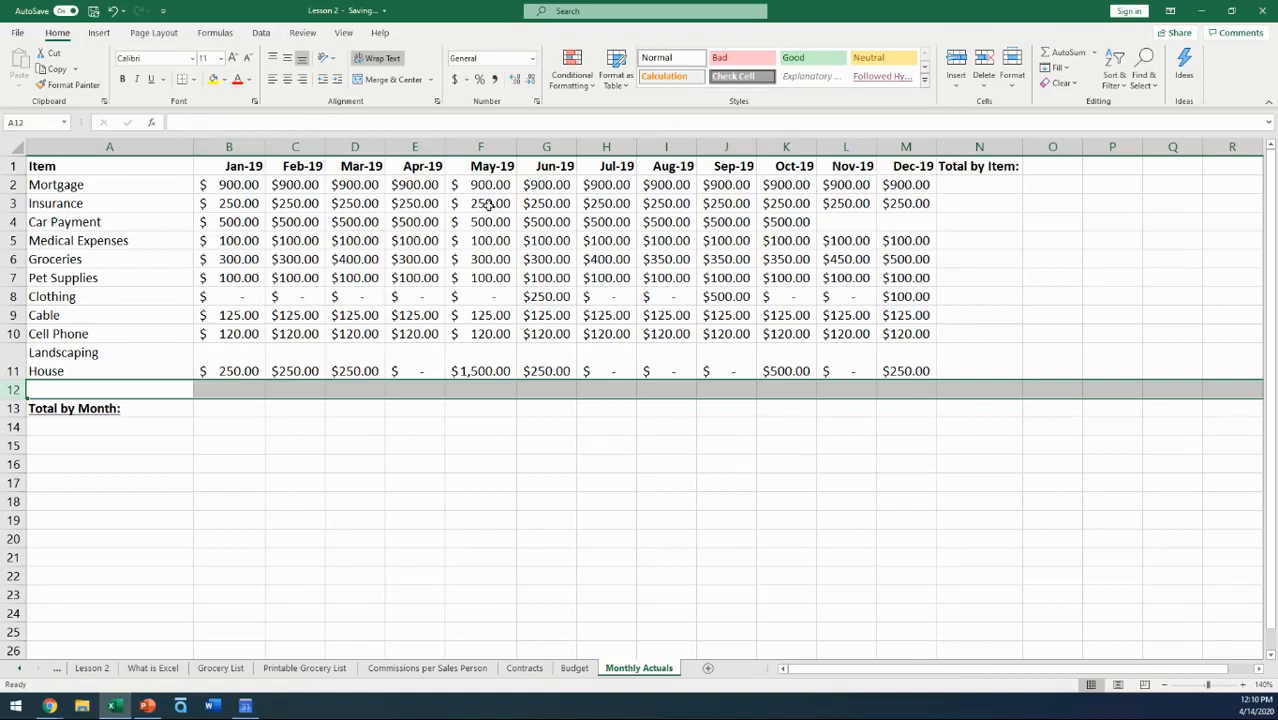
pyautogui.click(912, 148)
pyautogui.rightClick(914, 150)
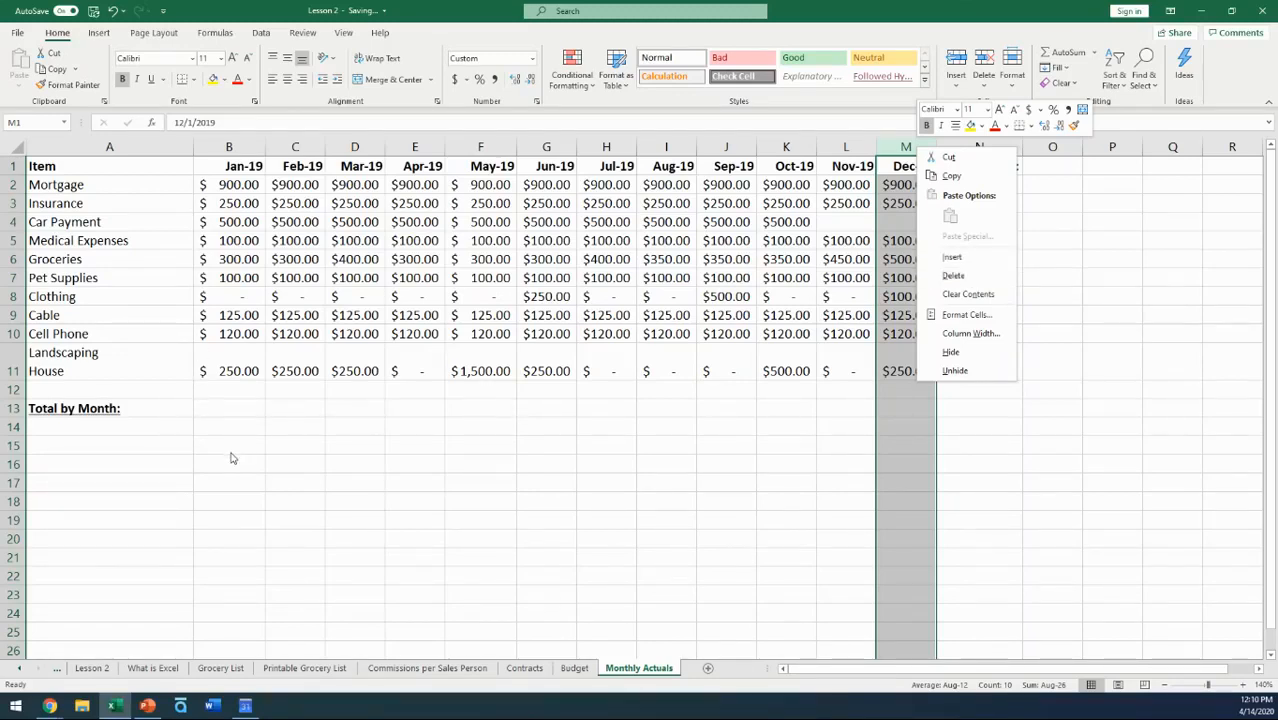
pyautogui.press('Escape')
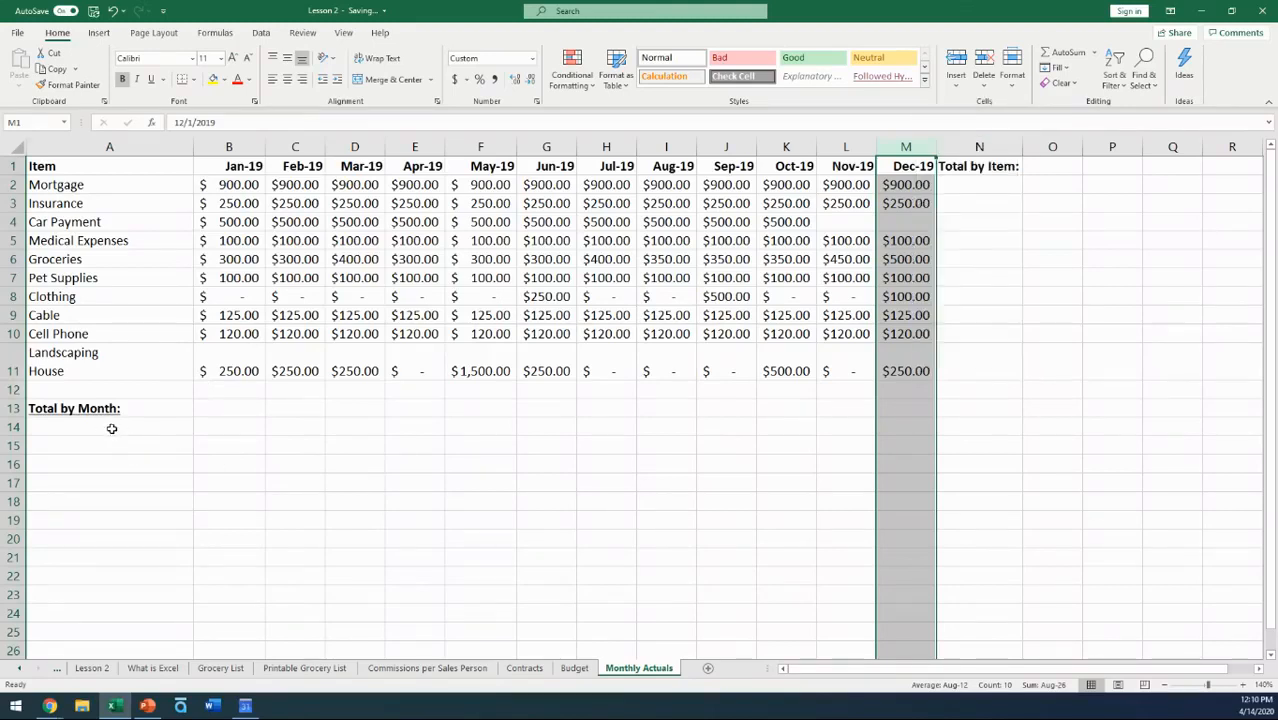
pyautogui.click(111, 427)
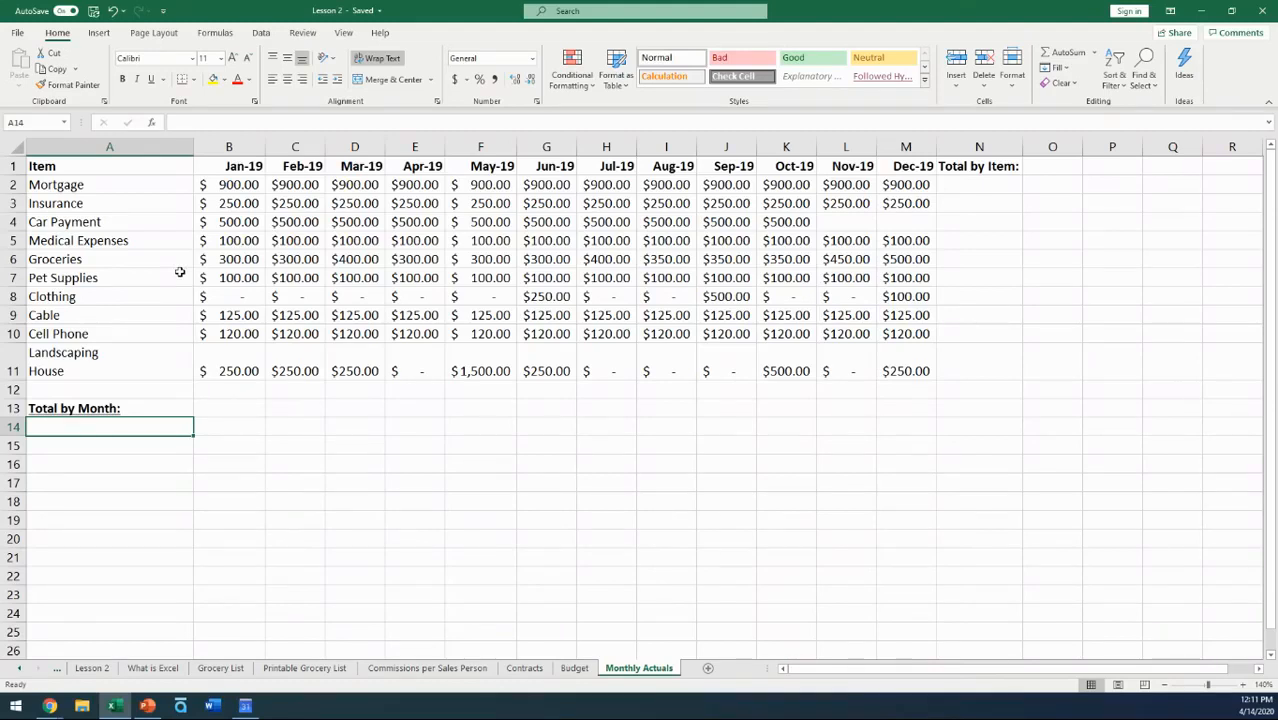
# - Total the Mortgage row in cell N2 under Total by Item, using AutoSum over B2:M2
pyautogui.click(977, 184)
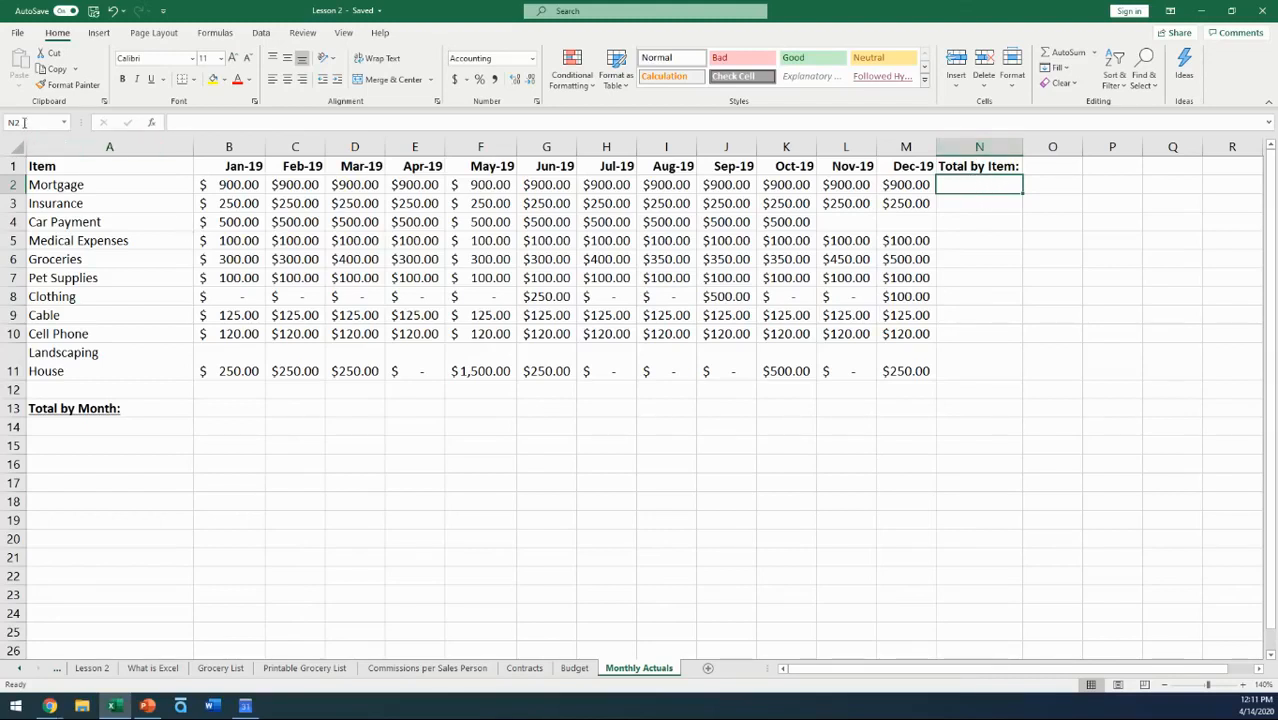
pyautogui.click(967, 145)
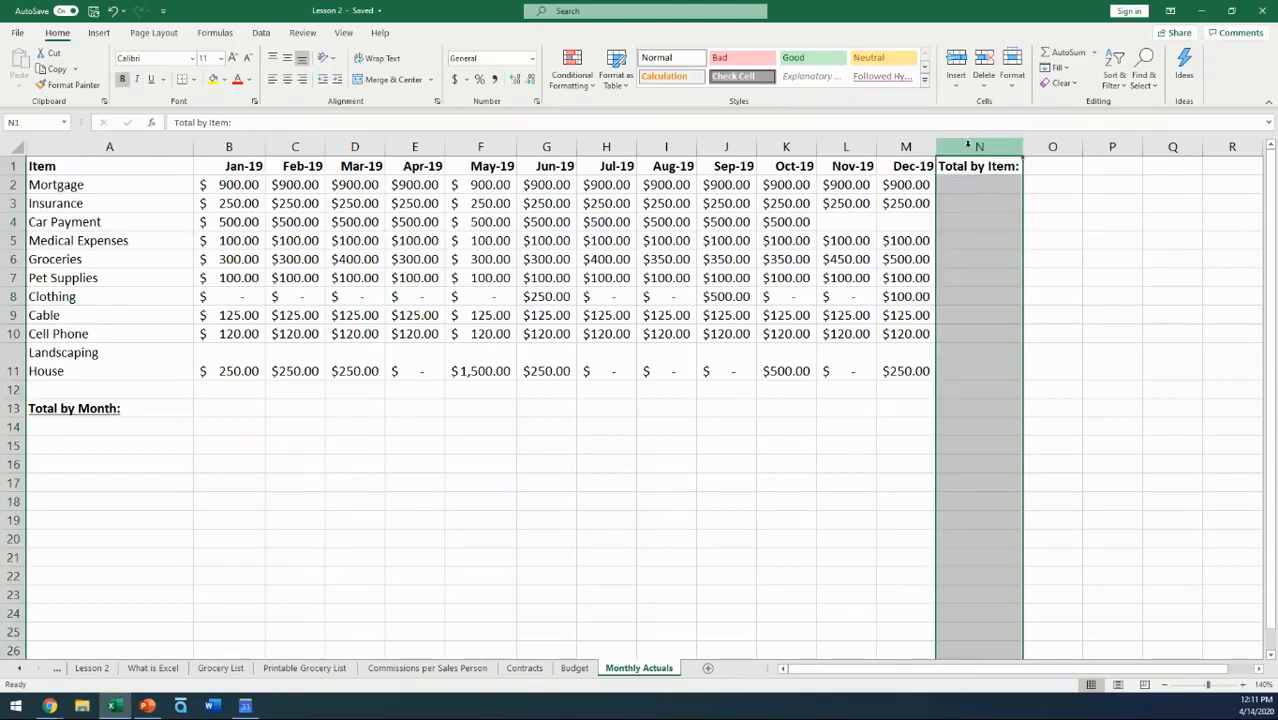
pyautogui.click(10, 185)
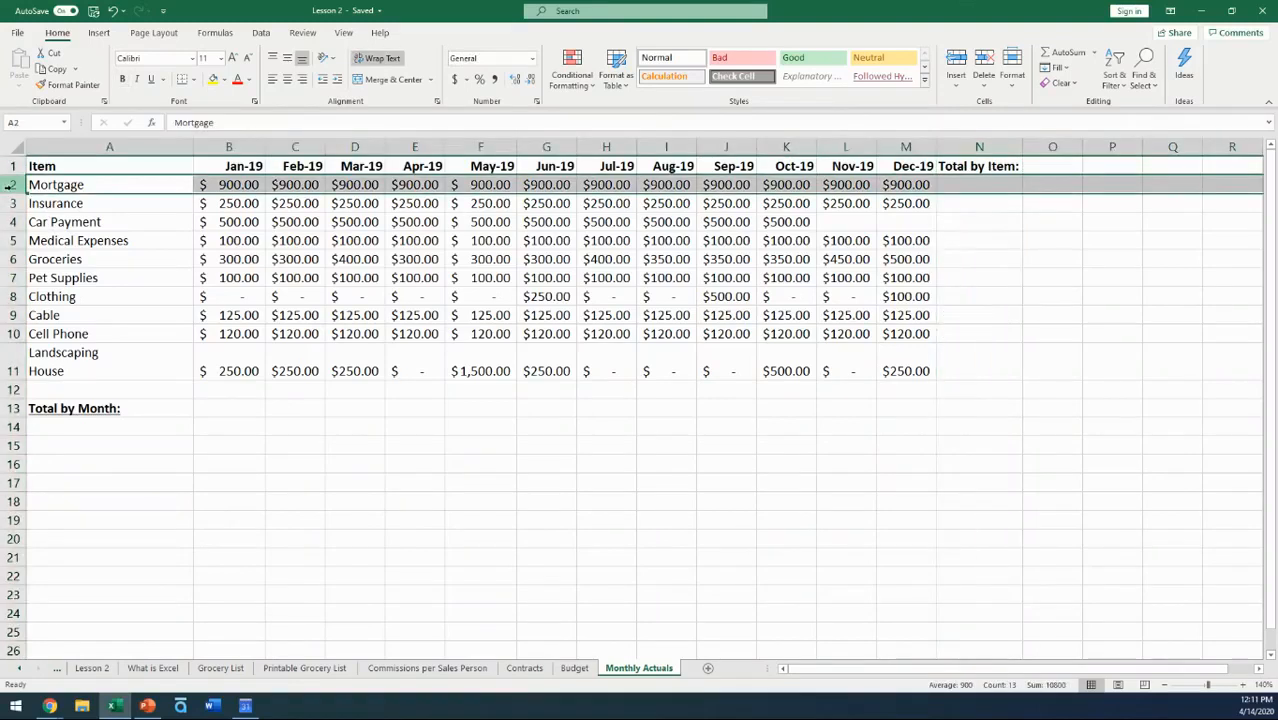
pyautogui.click(957, 186)
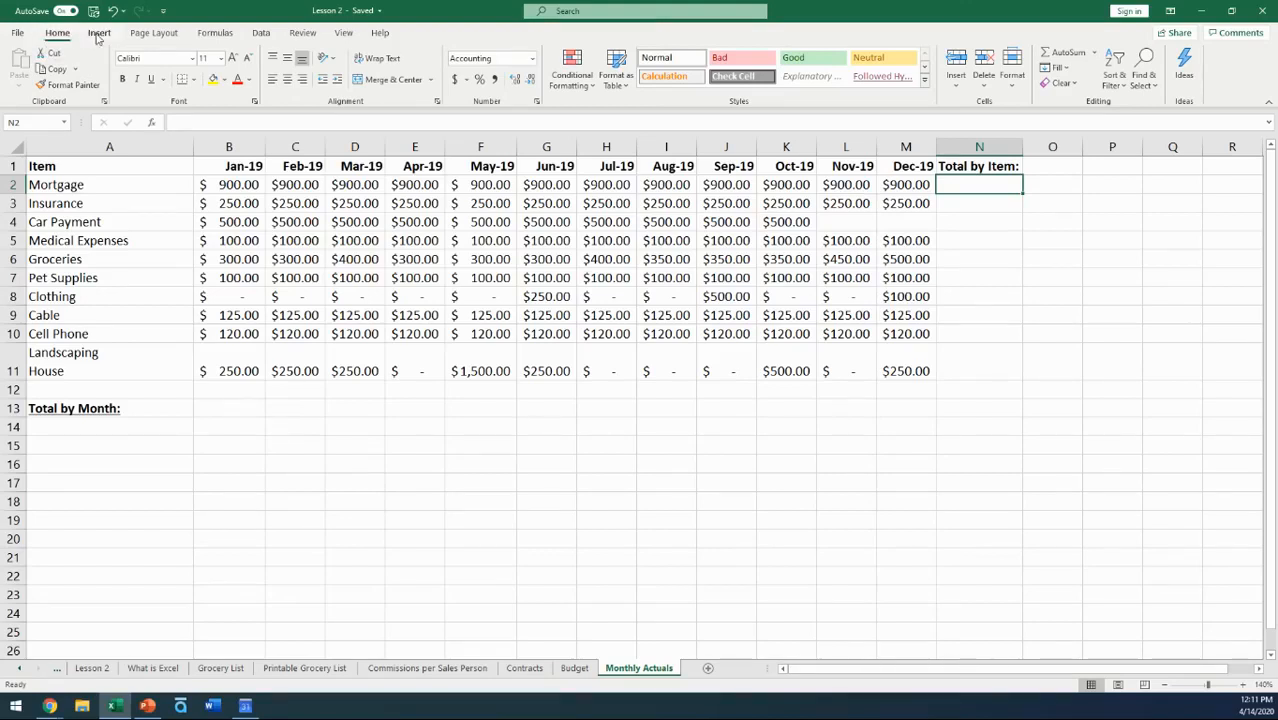
pyautogui.click(222, 34)
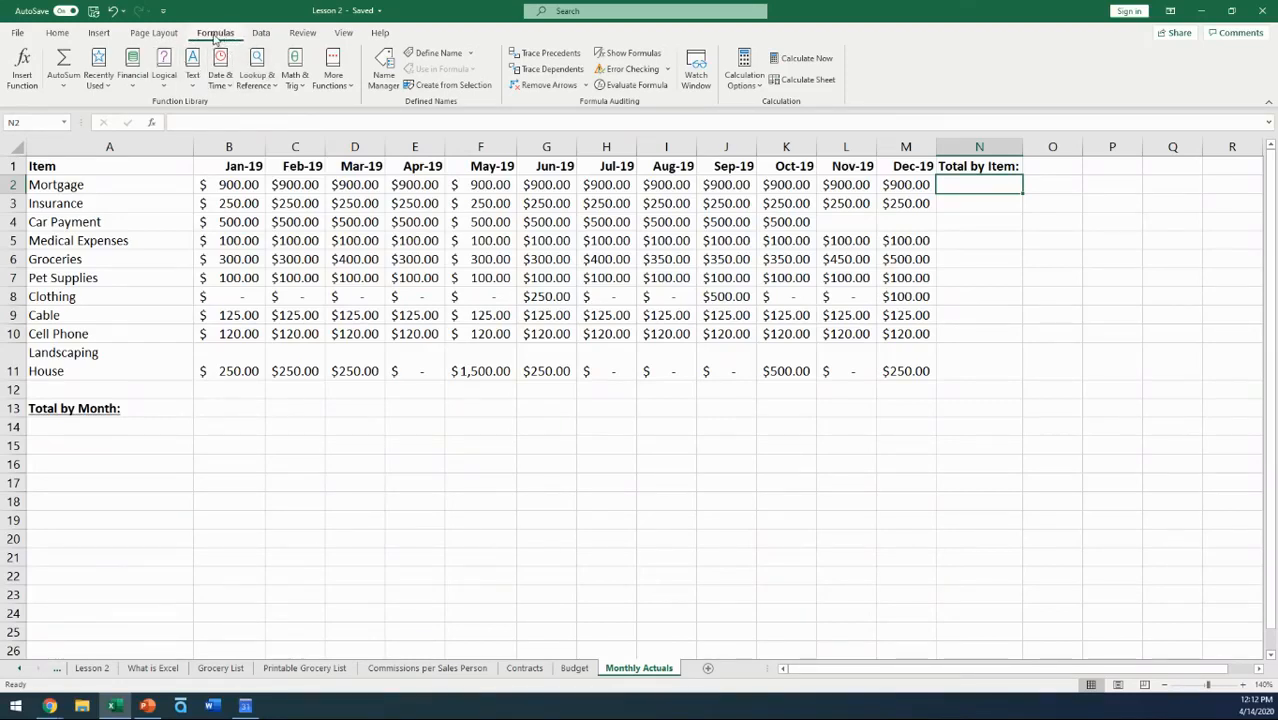
pyautogui.click(62, 62)
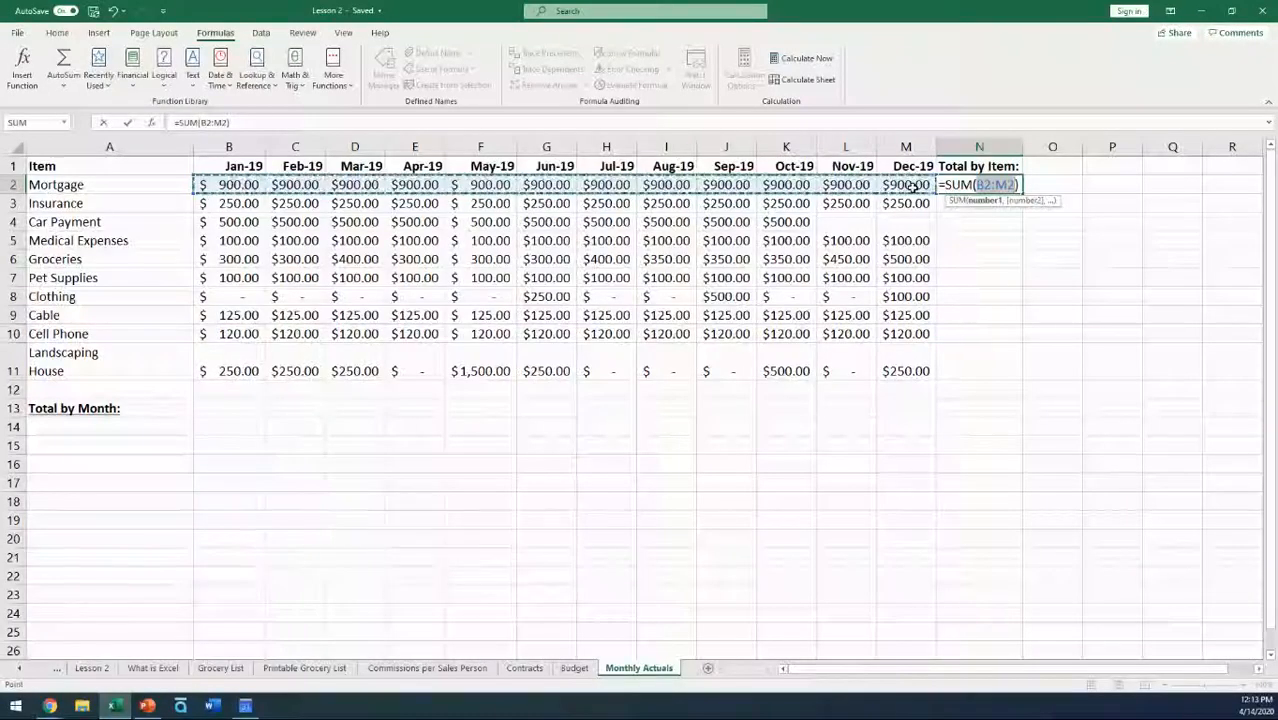
pyautogui.press('Return')
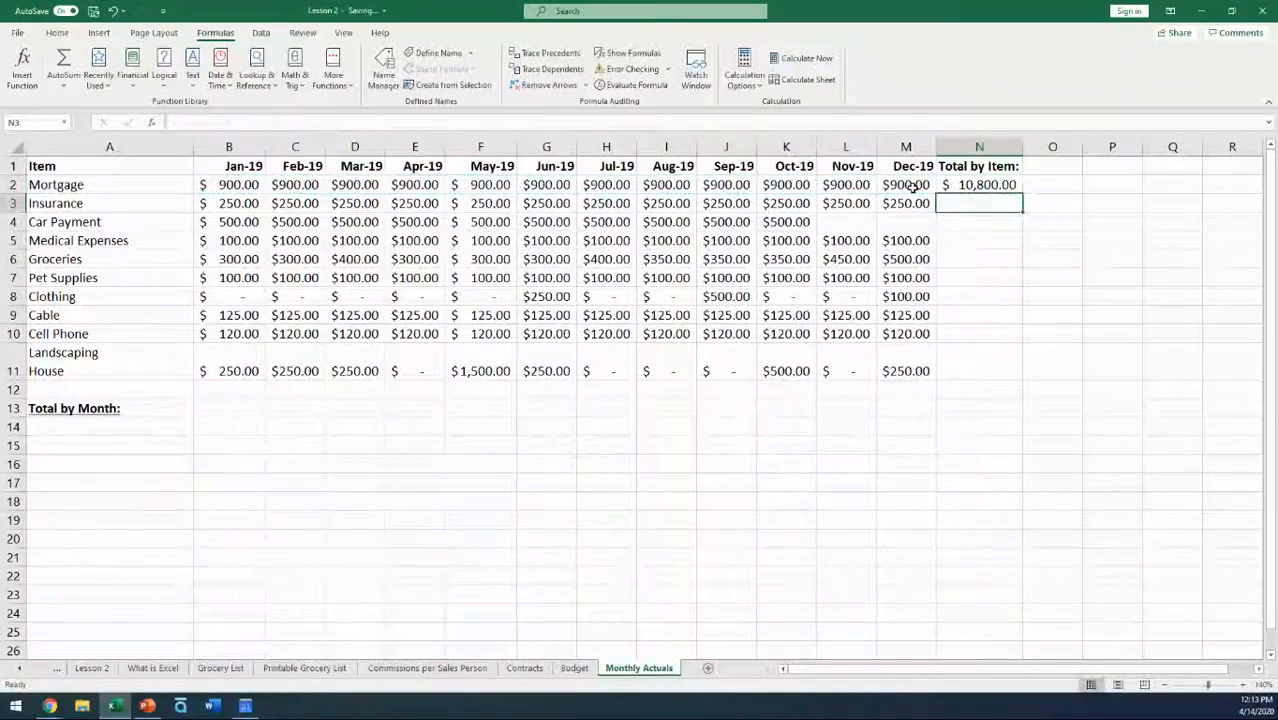
# - Enlarge the Monthly Actuals worksheet view to 170% to make the figures easier to read
pyautogui.click(1243, 685)
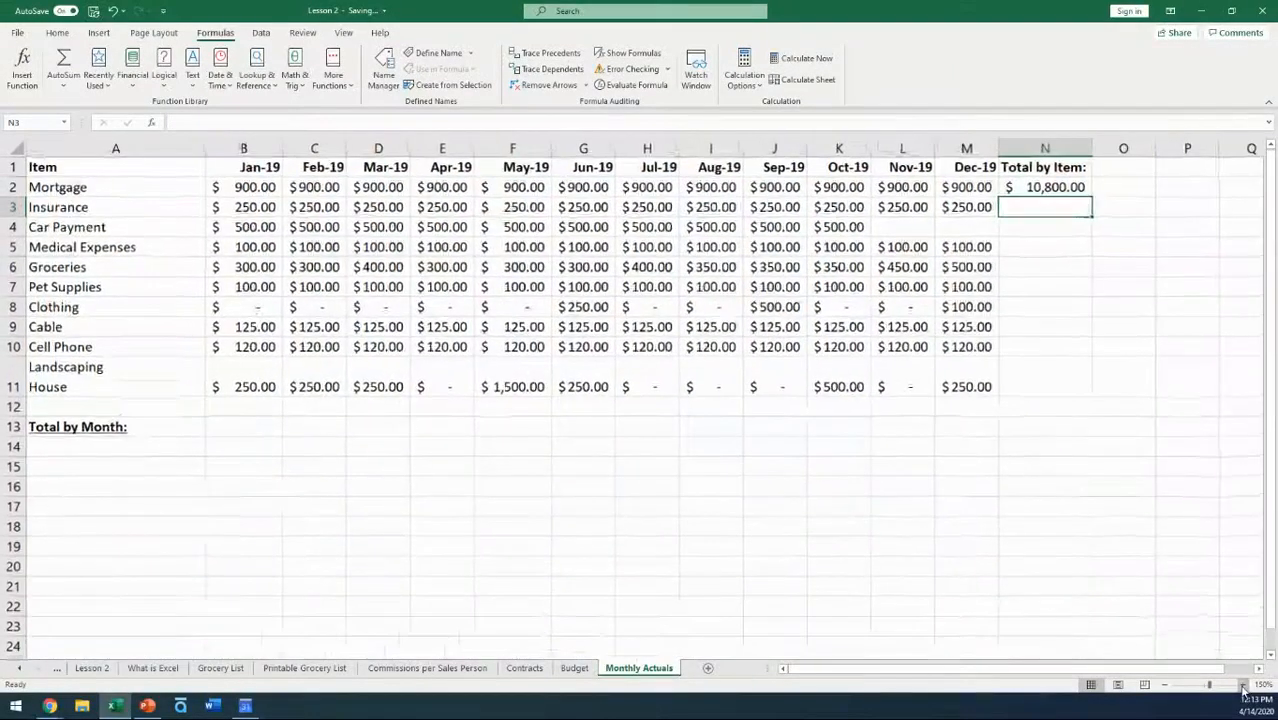
pyautogui.click(1243, 685)
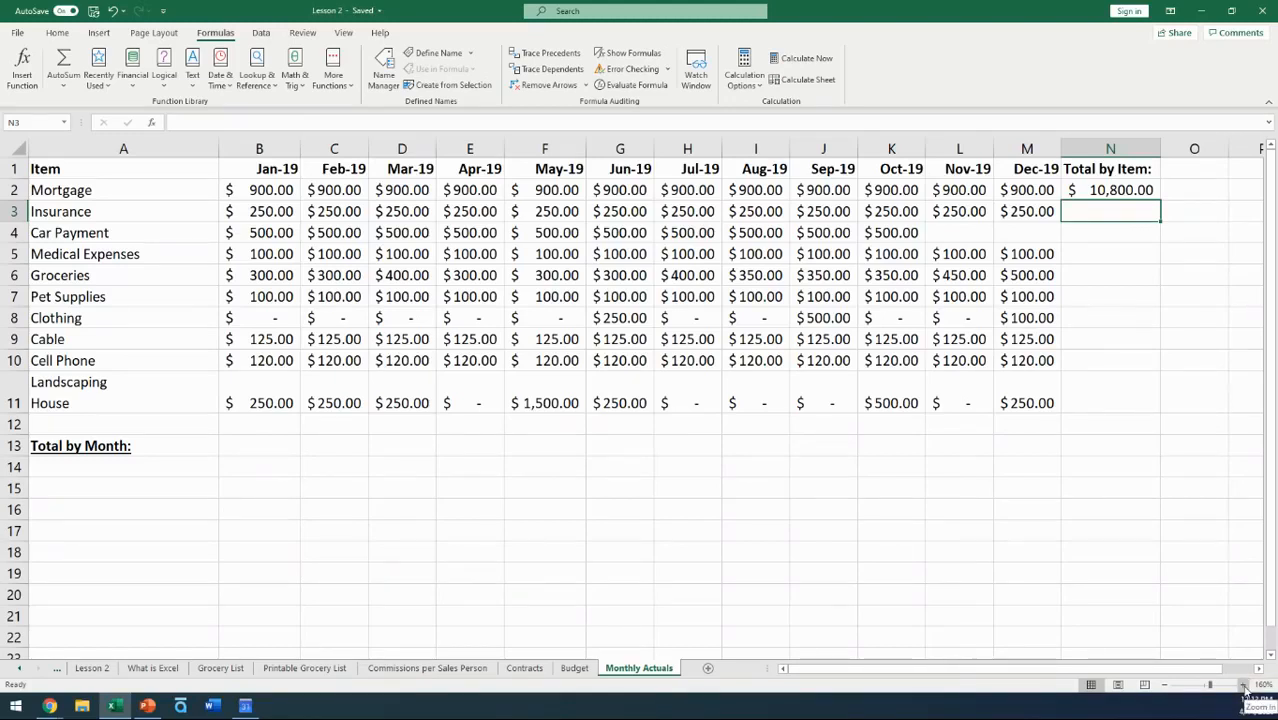
pyautogui.click(1245, 688)
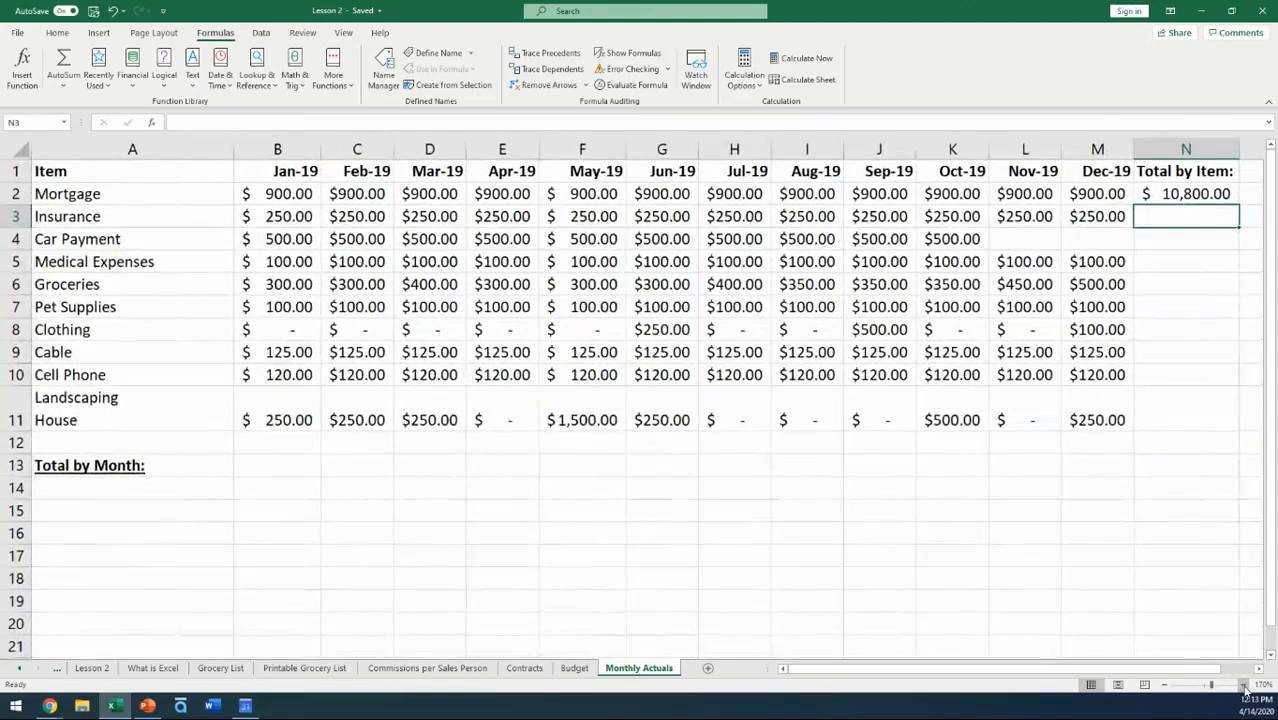
# - Total the Insurance row in cell N3 using AutoSum over B3:M3
pyautogui.click(1165, 686)
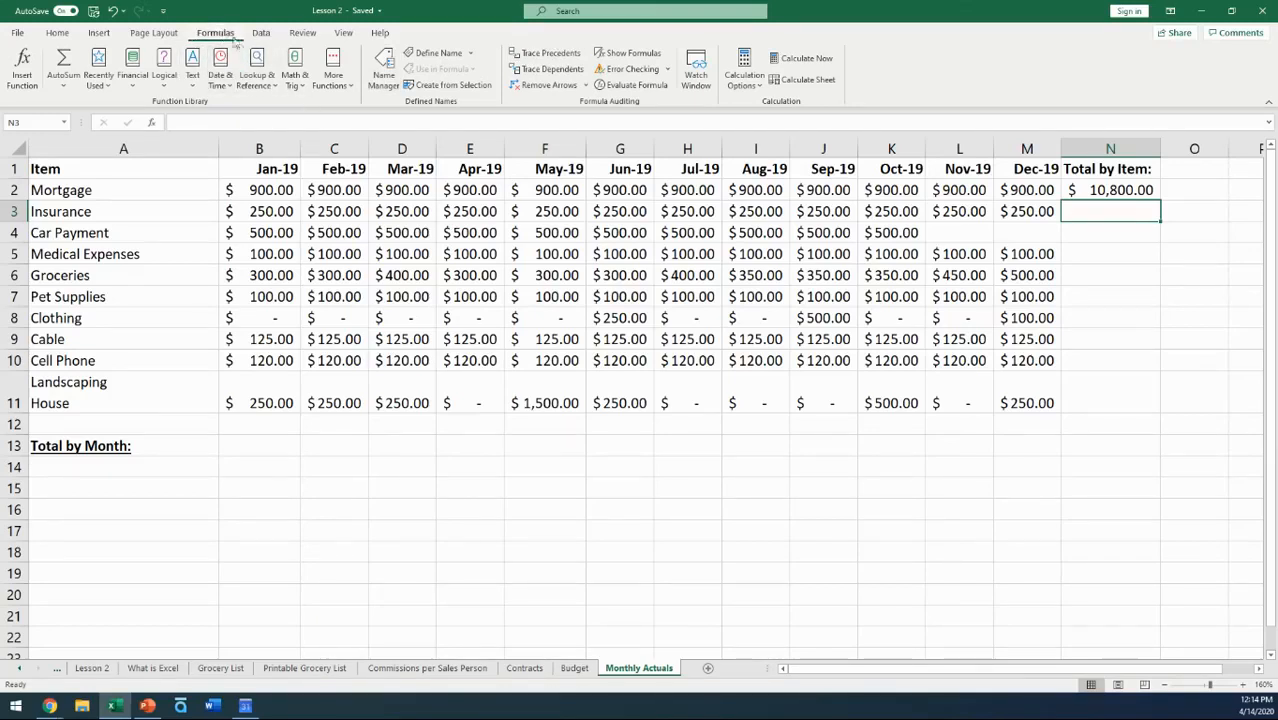
pyautogui.click(66, 62)
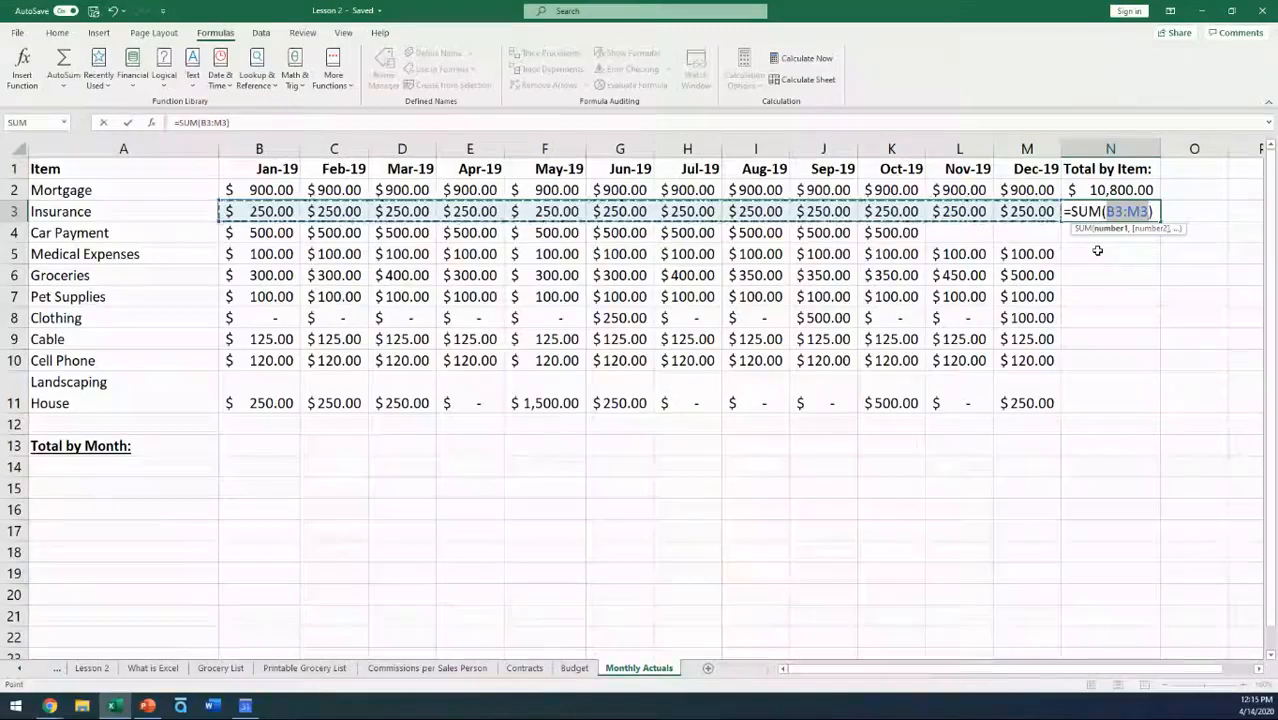
pyautogui.press('Return')
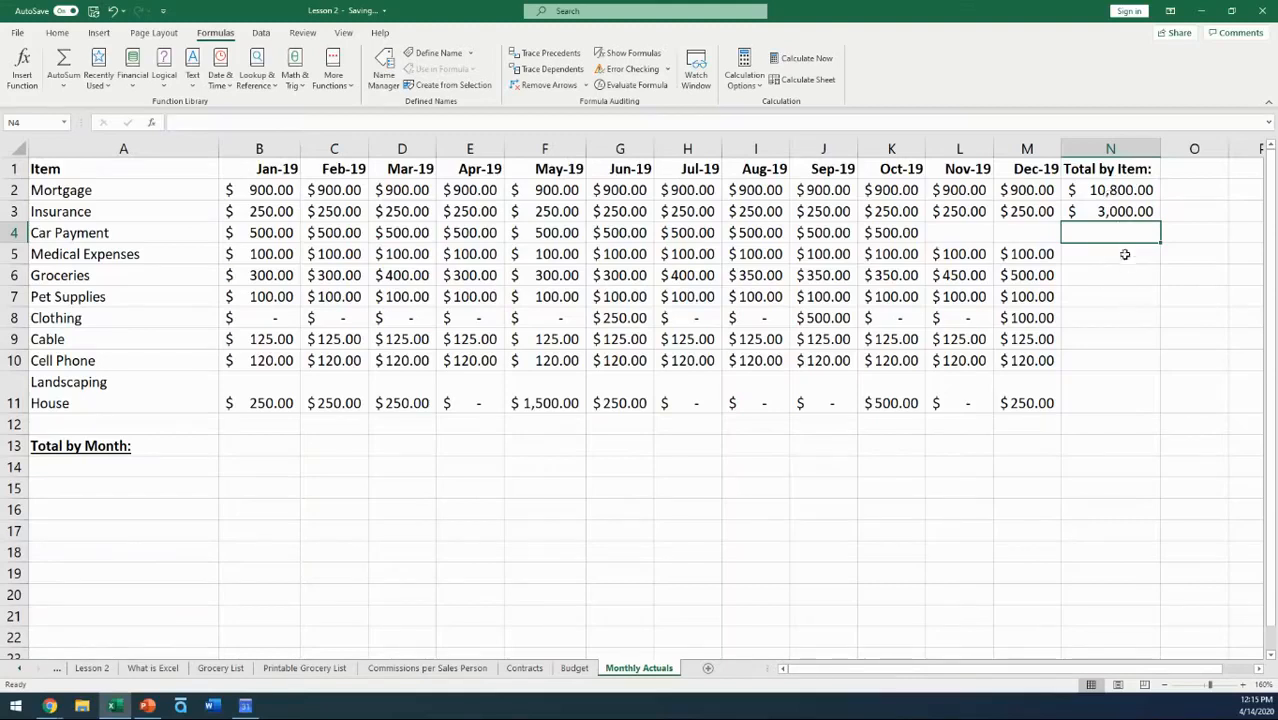
# - Fill the Total by Item formulas from N2:N3 down through the Landscaping House row at N11
pyautogui.click(1117, 189)
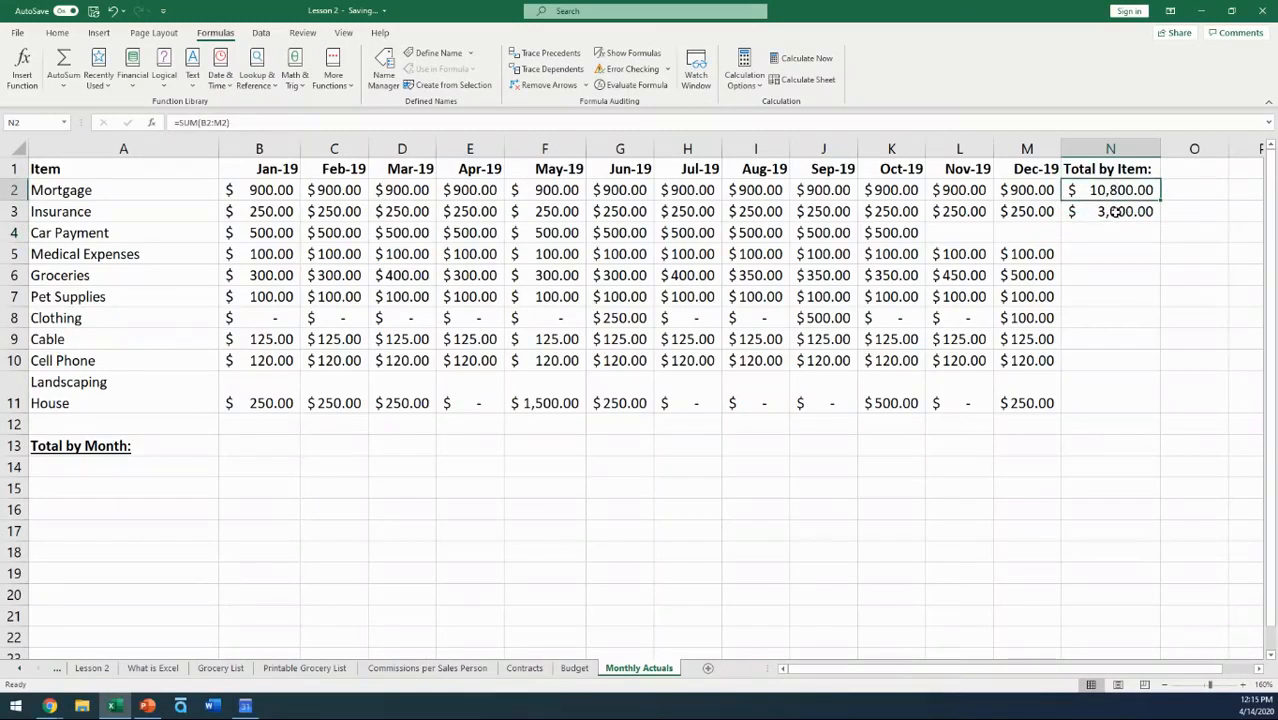
pyautogui.press('Down')
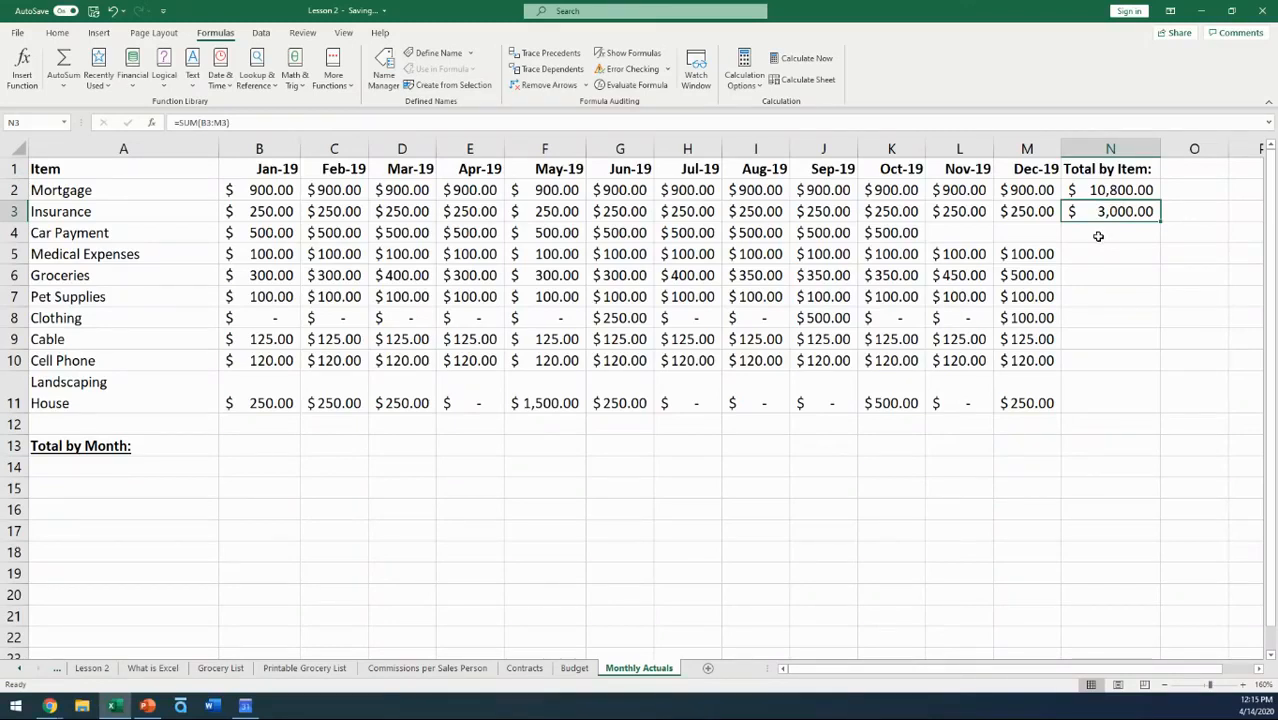
pyautogui.click(1098, 236)
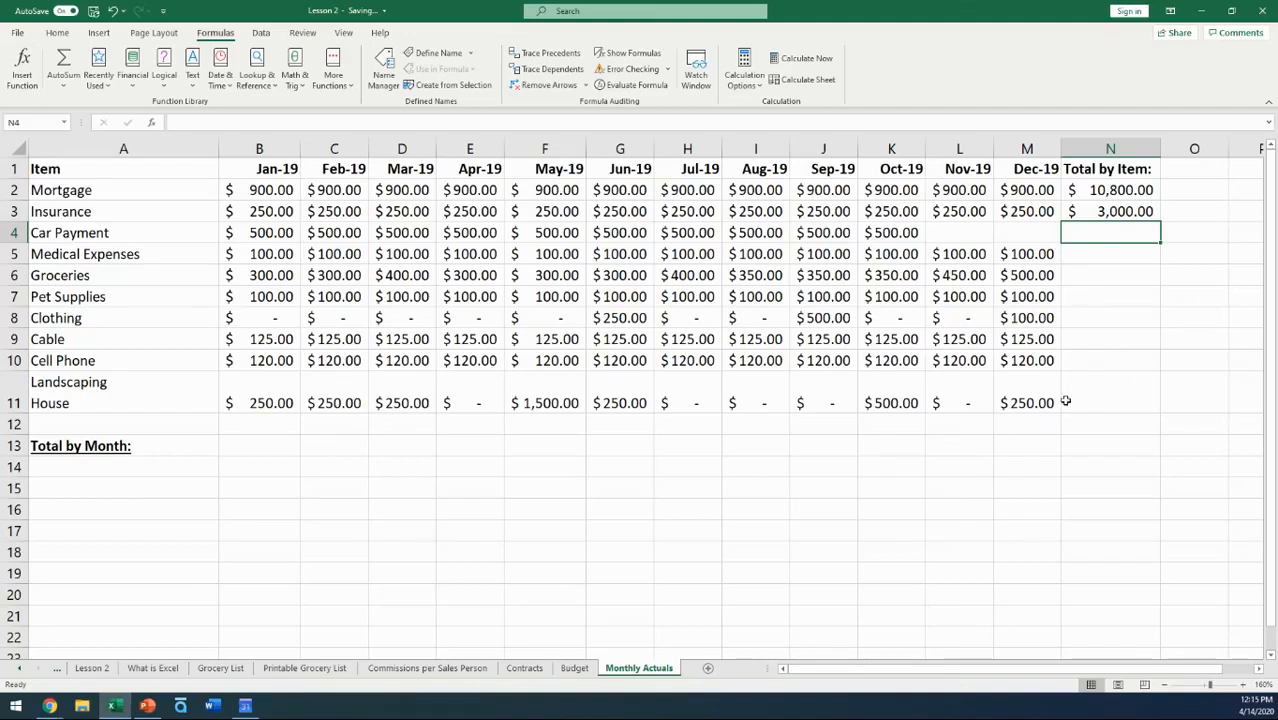
pyautogui.click(1124, 190)
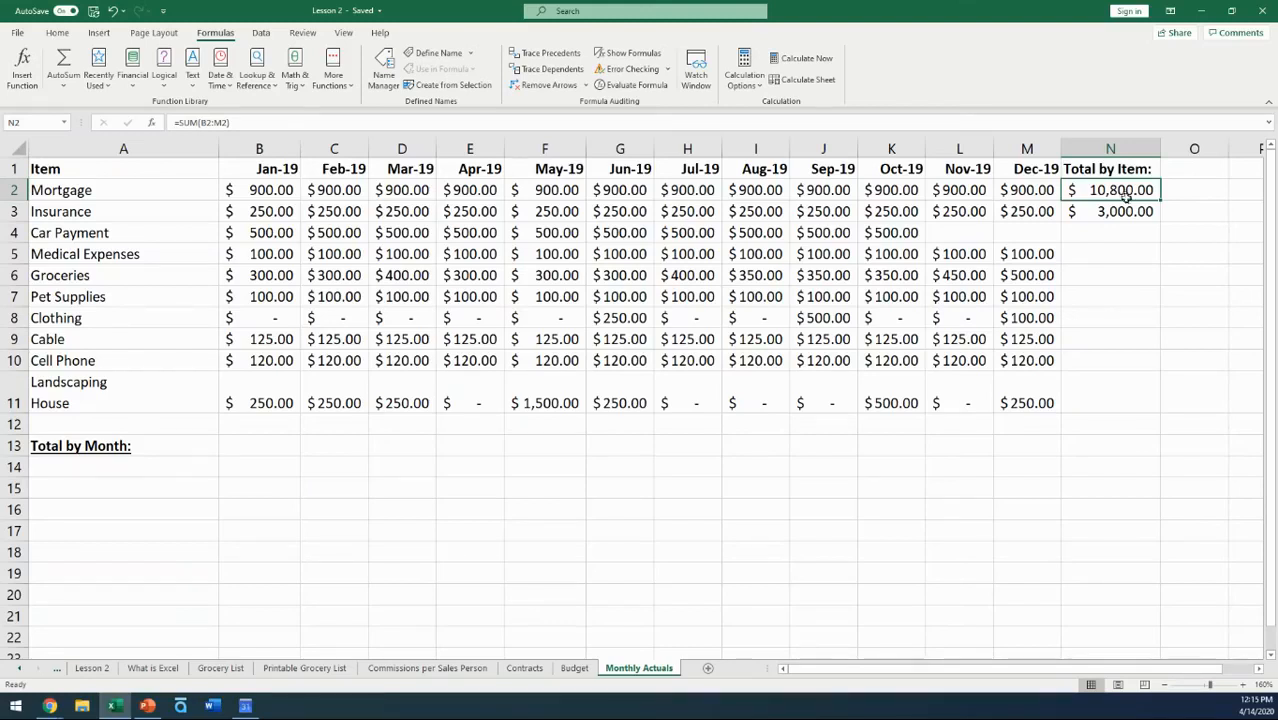
pyautogui.moveTo(1124, 196); pyautogui.dragTo(1129, 212)
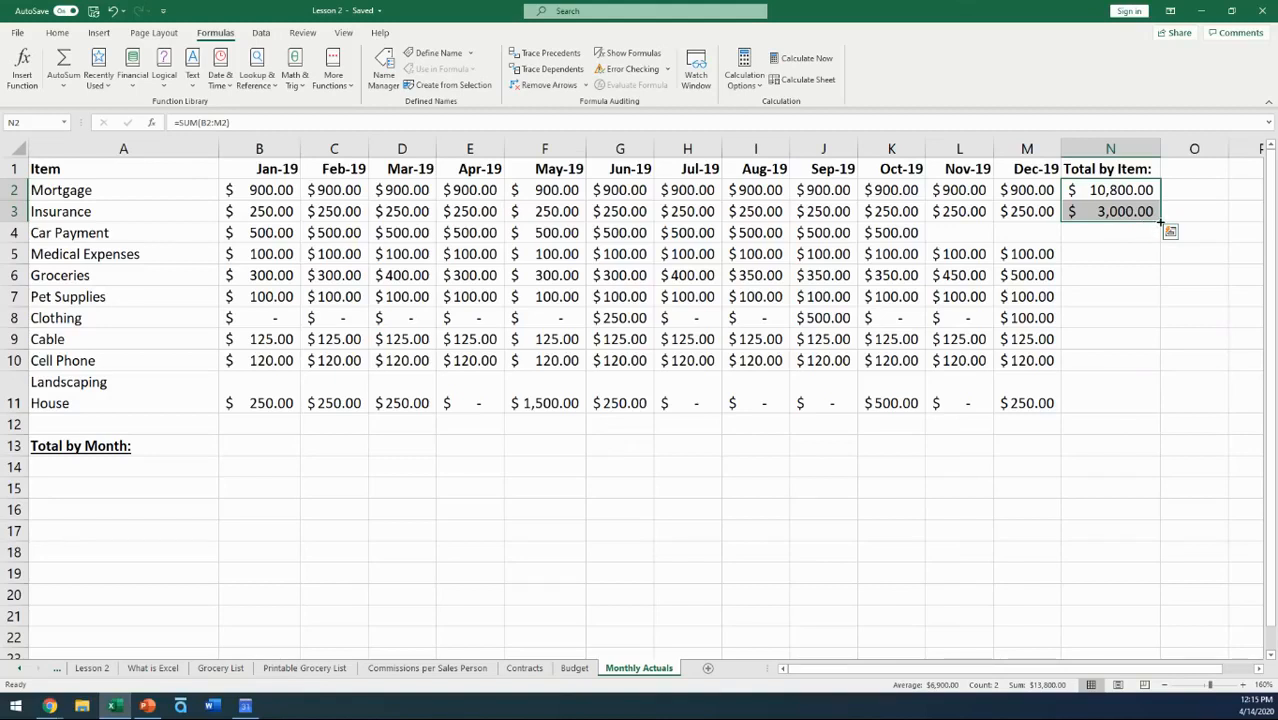
pyautogui.moveTo(1162, 224); pyautogui.dragTo(1161, 395)
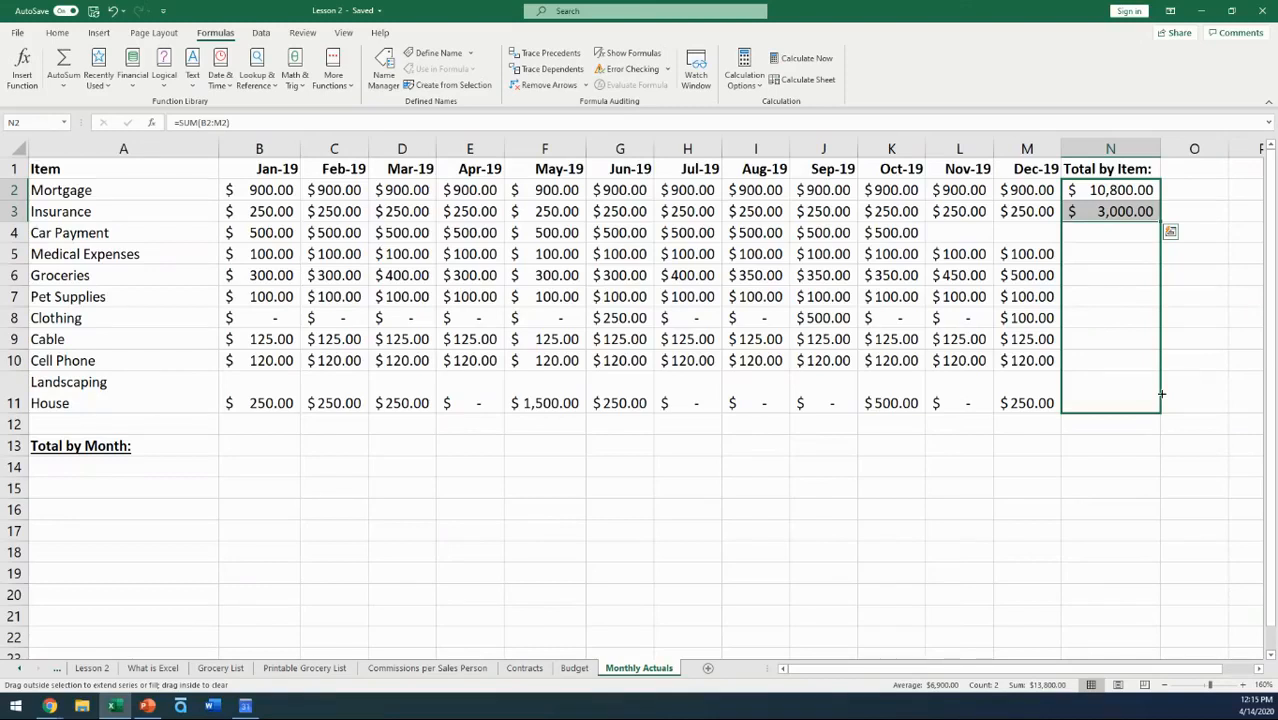
pyautogui.moveTo(1161, 395); pyautogui.dragTo(1161, 395)
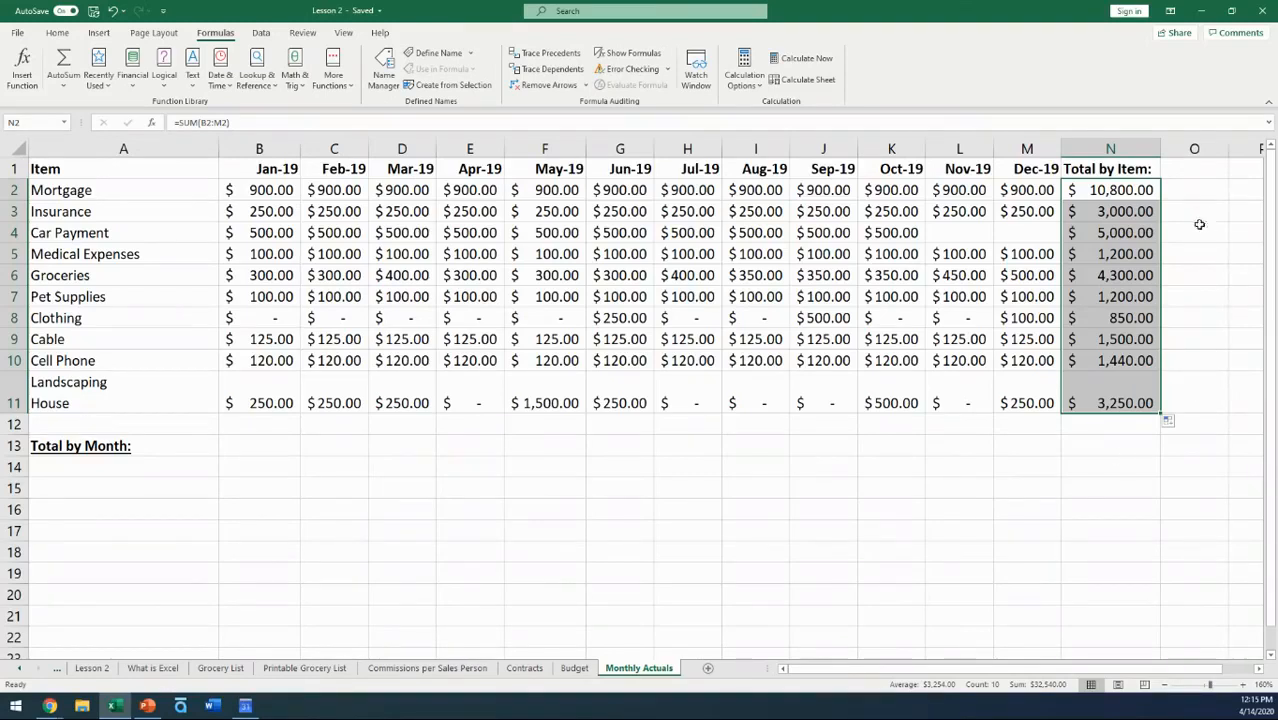
pyautogui.click(1178, 296)
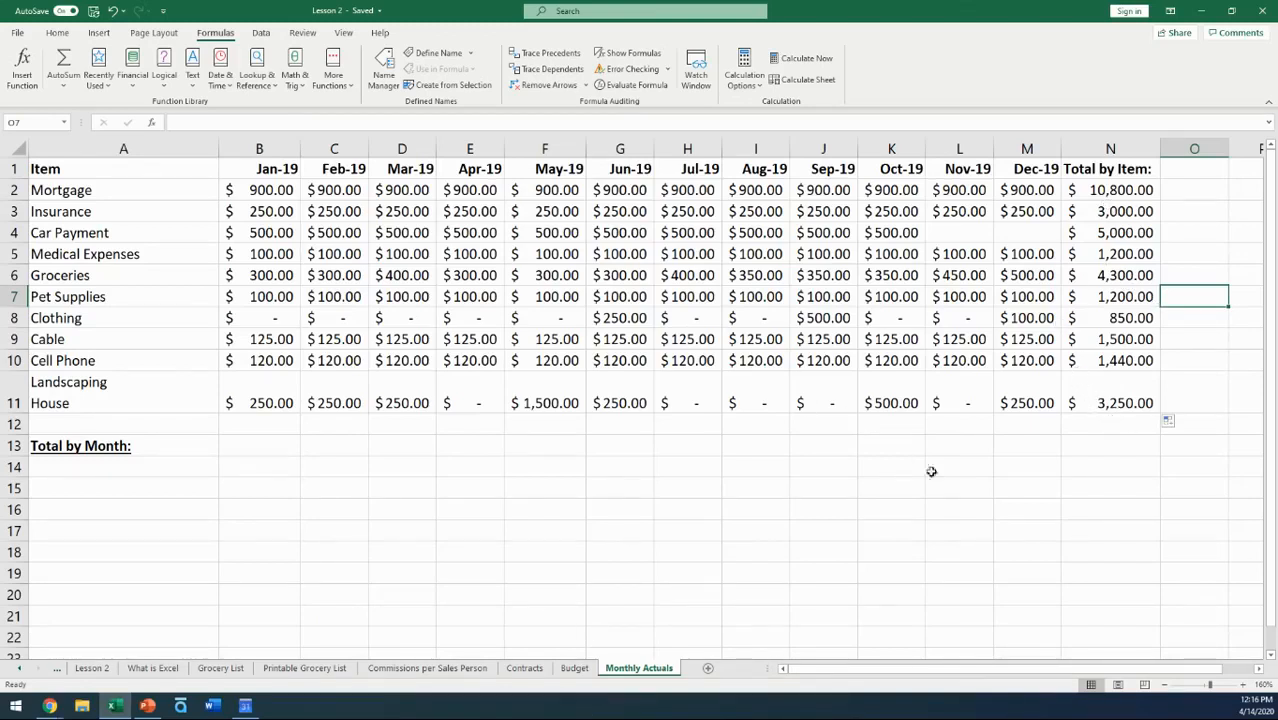
pyautogui.click(1032, 437)
pyautogui.click(967, 425)
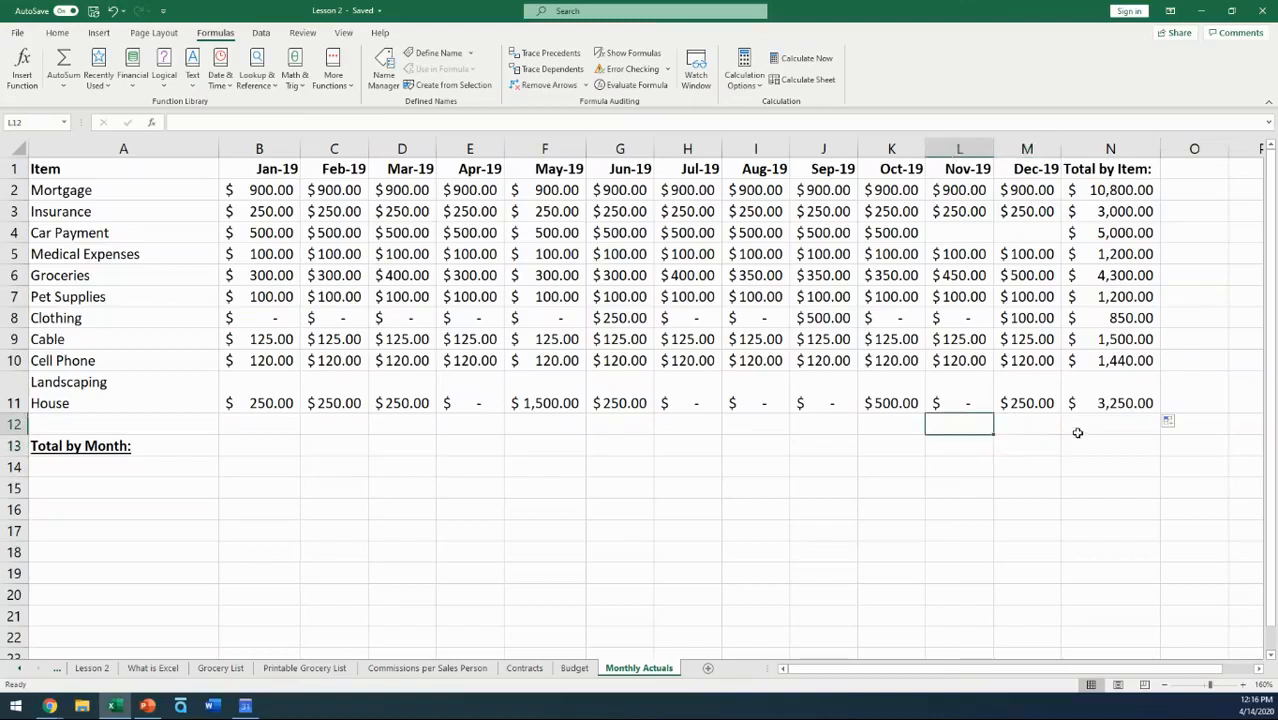
pyautogui.click(1078, 433)
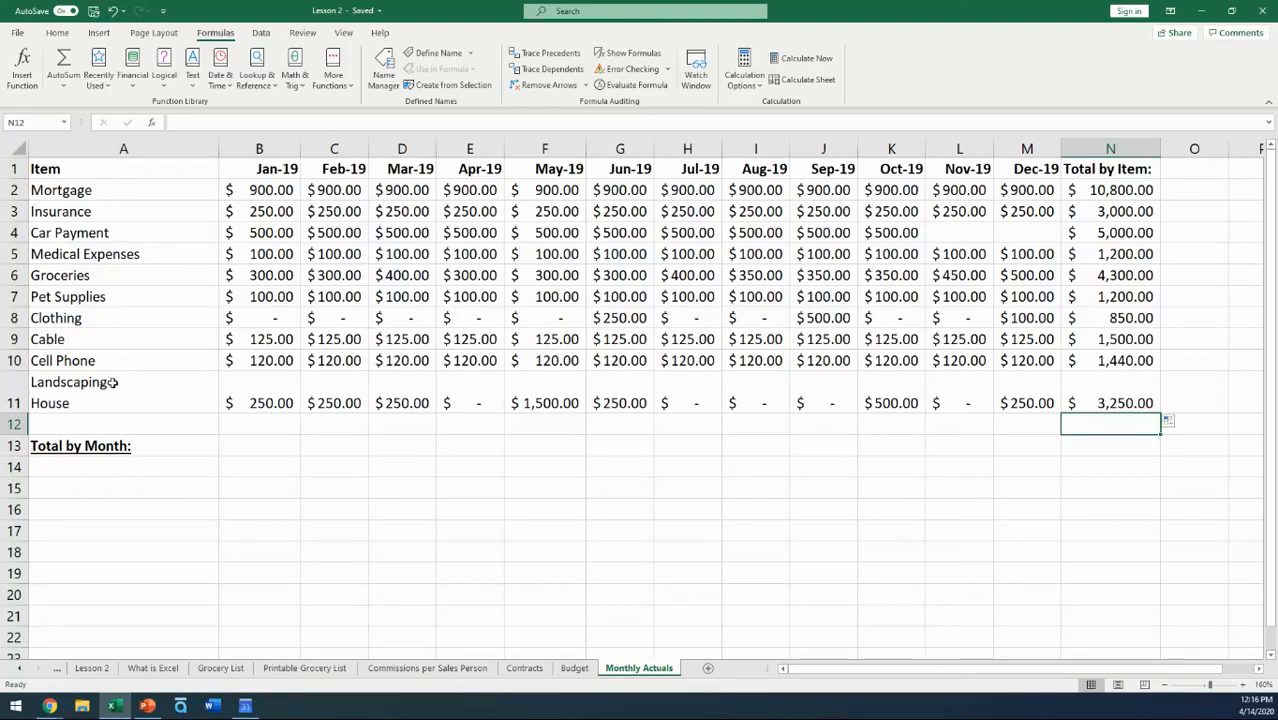
# - Total the Jan-19 column in cell B13 using AutoSum, with the range adjusted to B2:B11
pyautogui.click(269, 446)
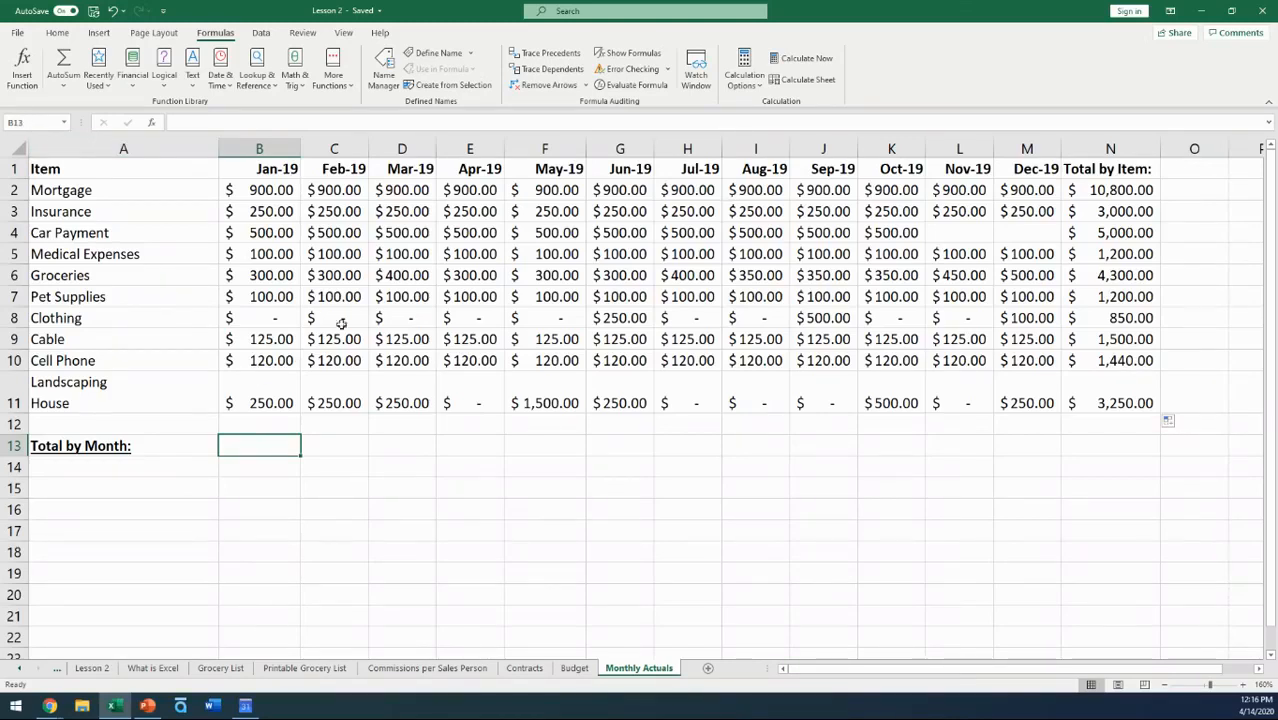
pyautogui.click(62, 62)
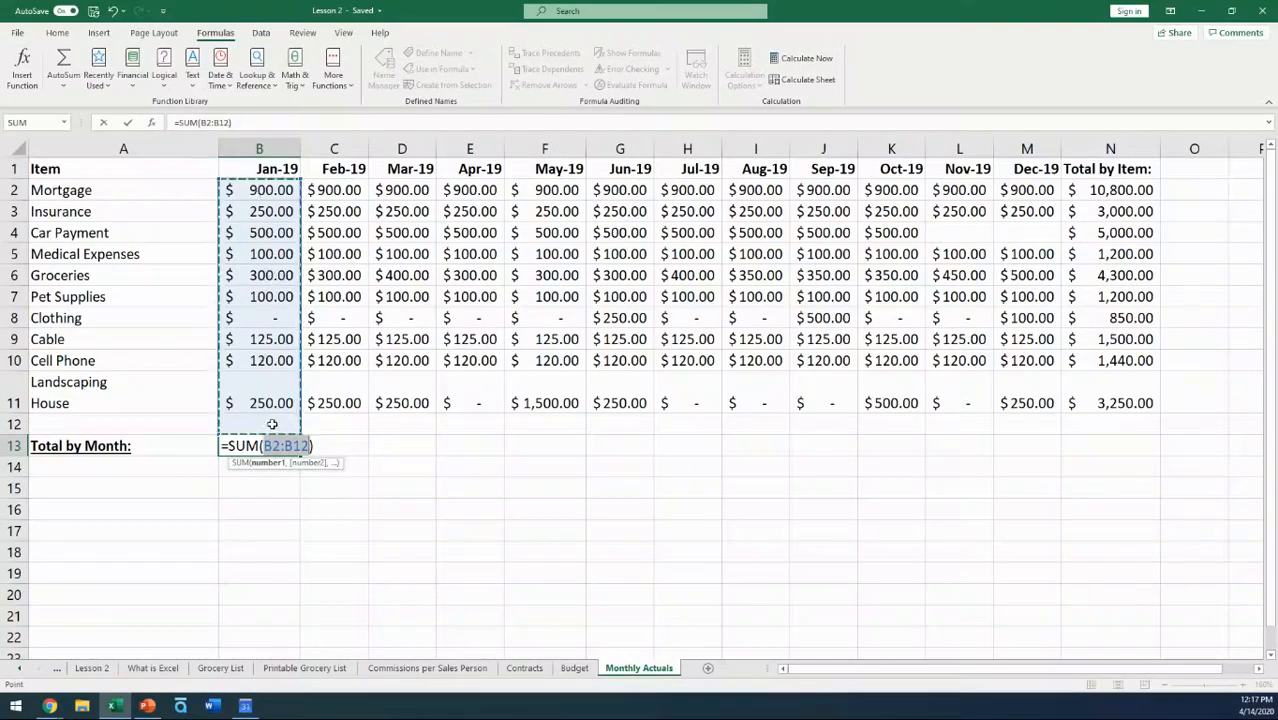
pyautogui.click(262, 190)
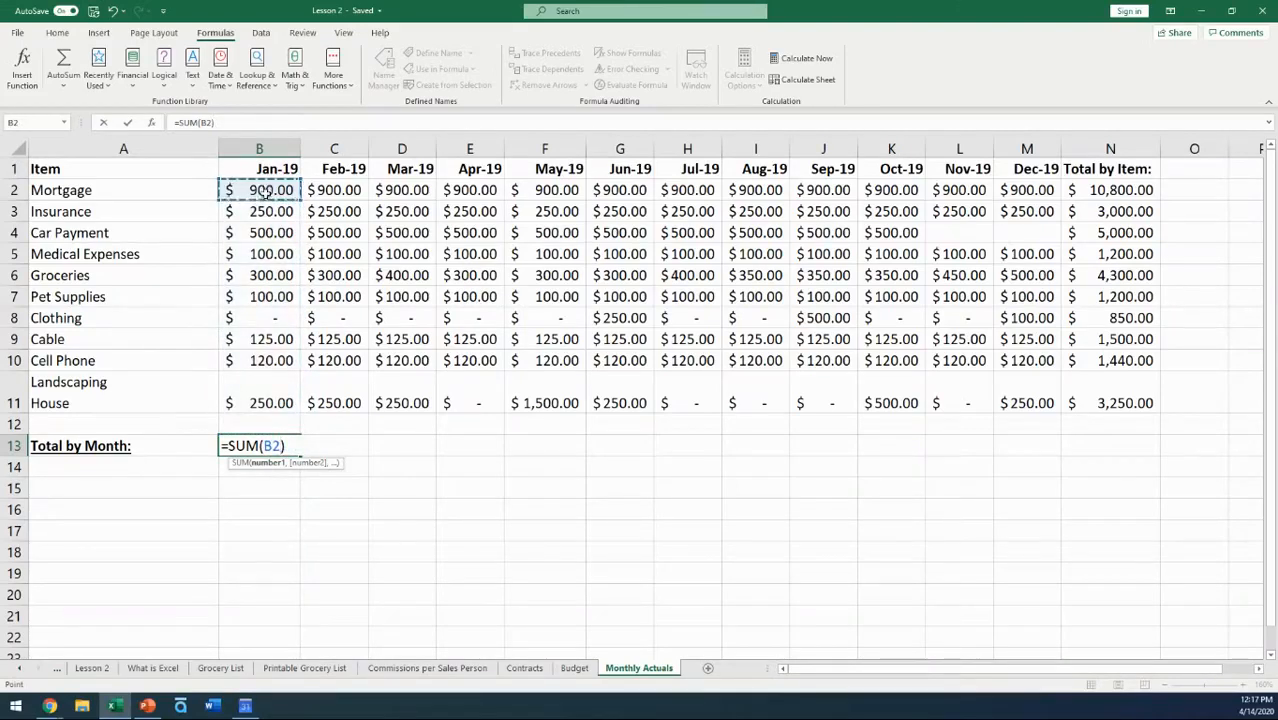
pyautogui.moveTo(265, 193); pyautogui.dragTo(262, 405)
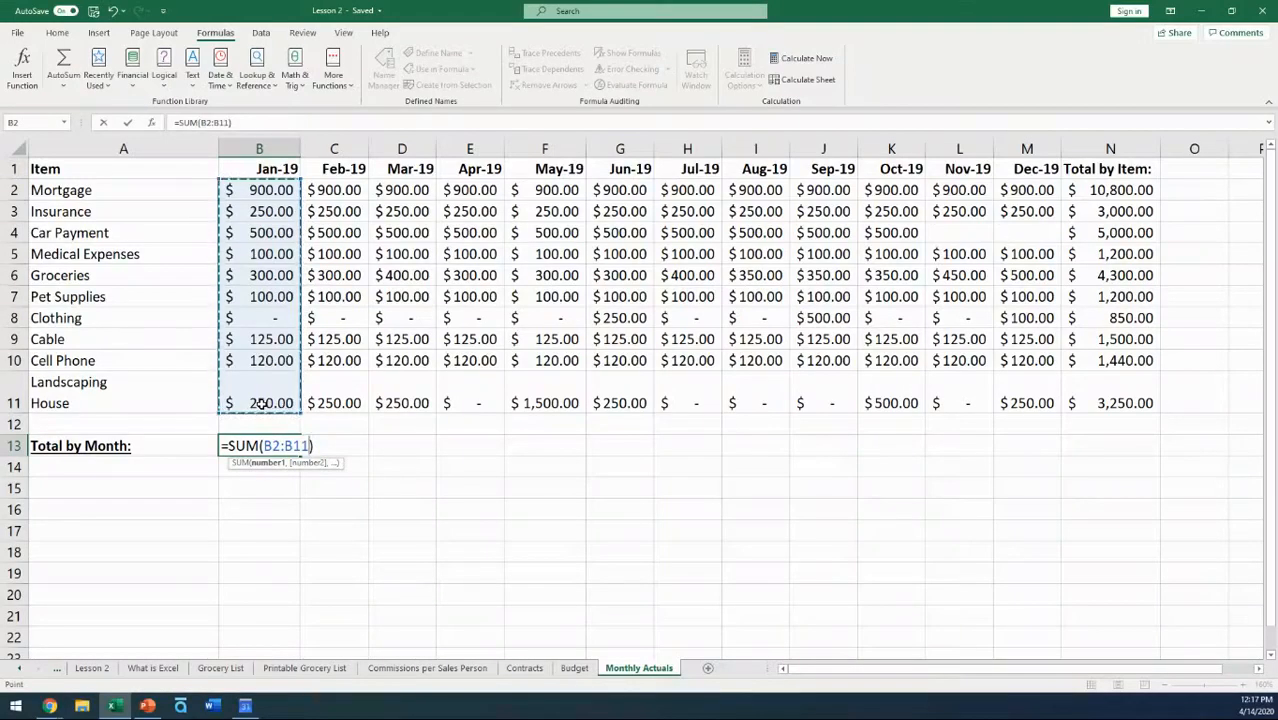
pyautogui.press('Return')
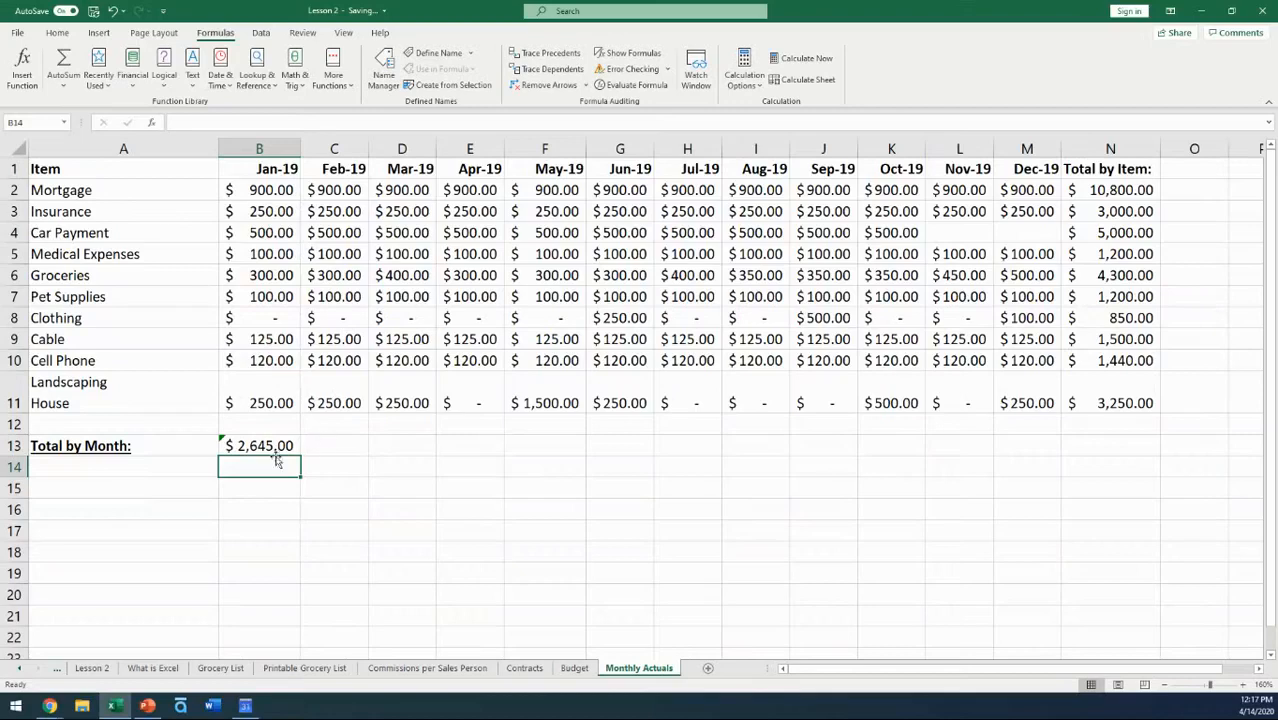
pyautogui.click(274, 211)
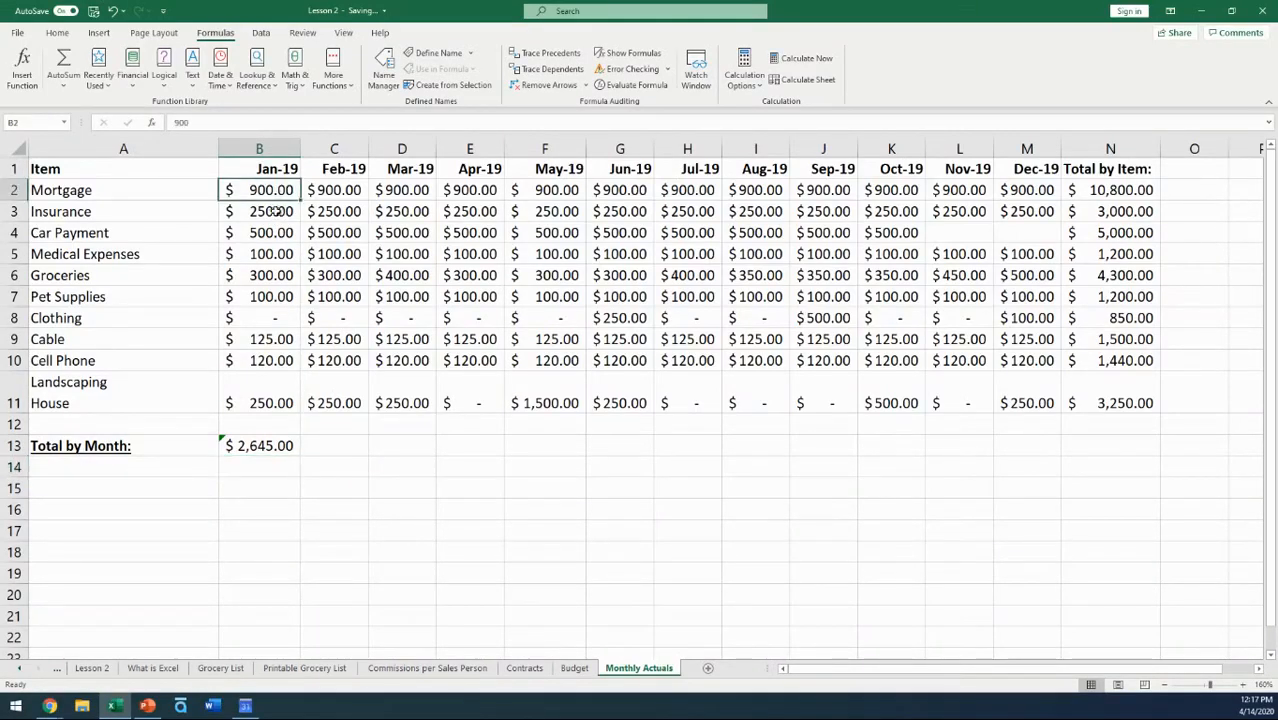
pyautogui.click(274, 231)
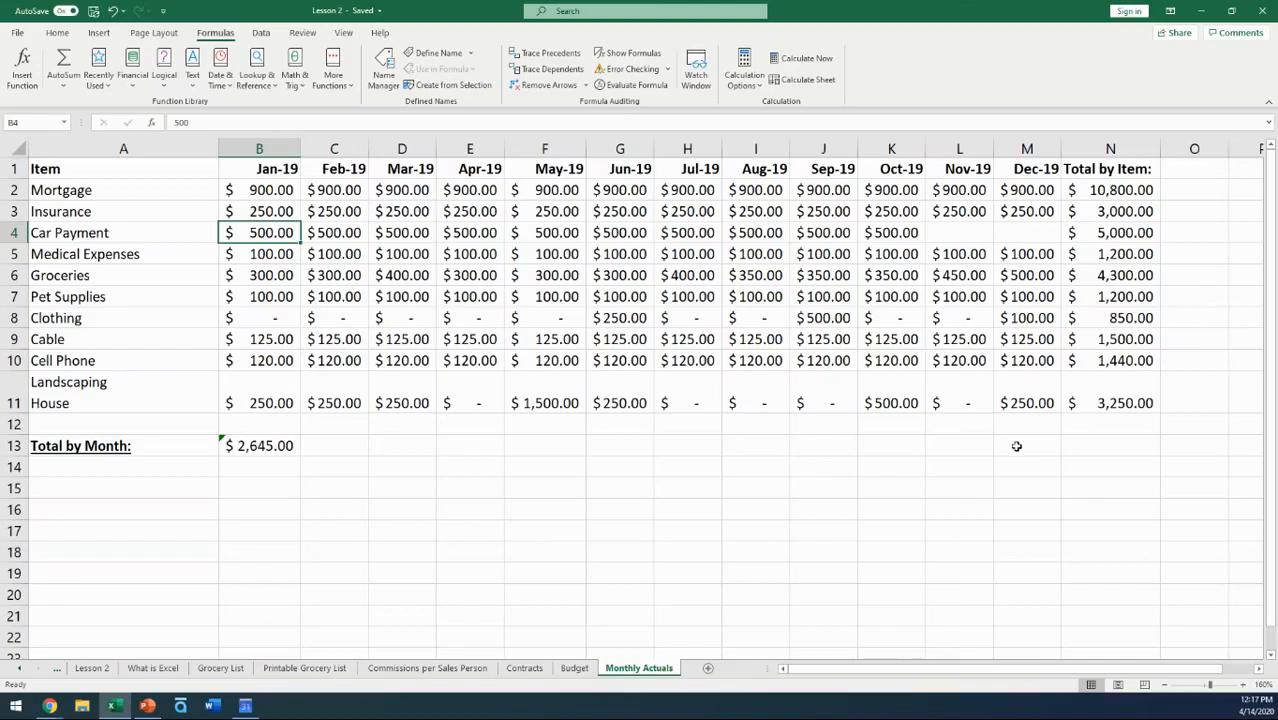
# - Total the Feb-19 column in cell C13 using AutoSum, with the range adjusted to C2:C11
pyautogui.click(329, 446)
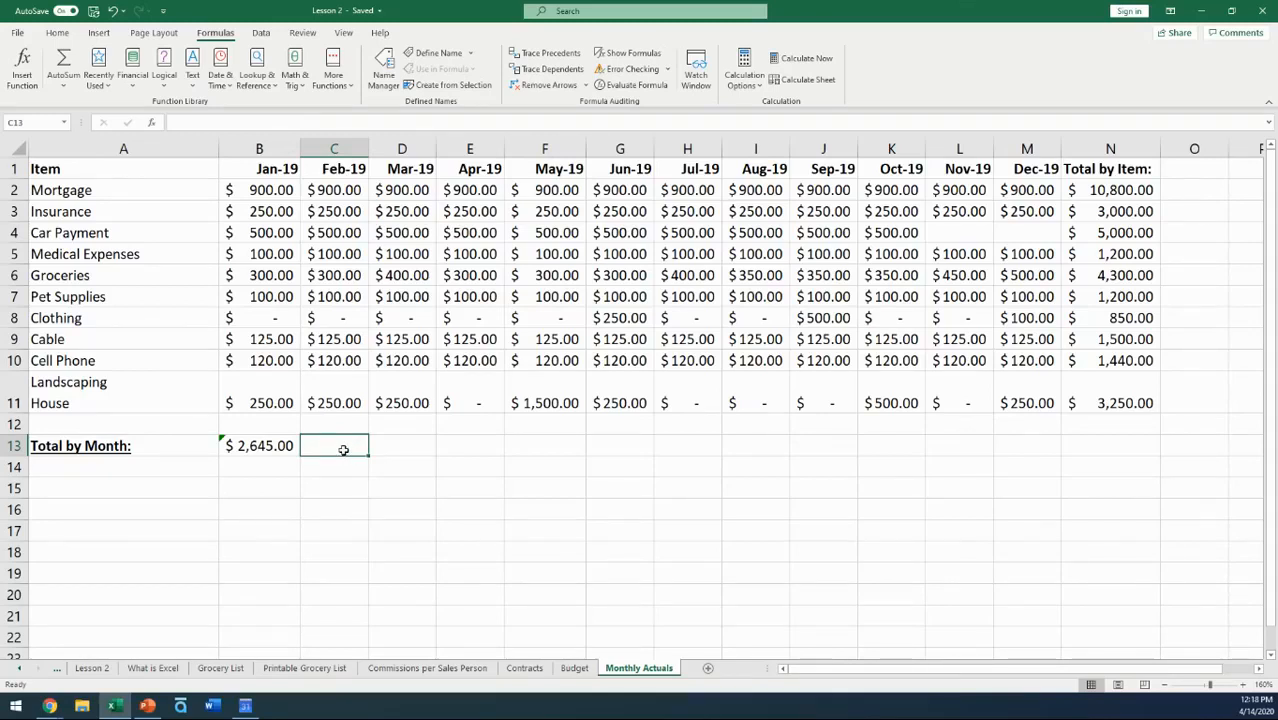
pyautogui.click(64, 62)
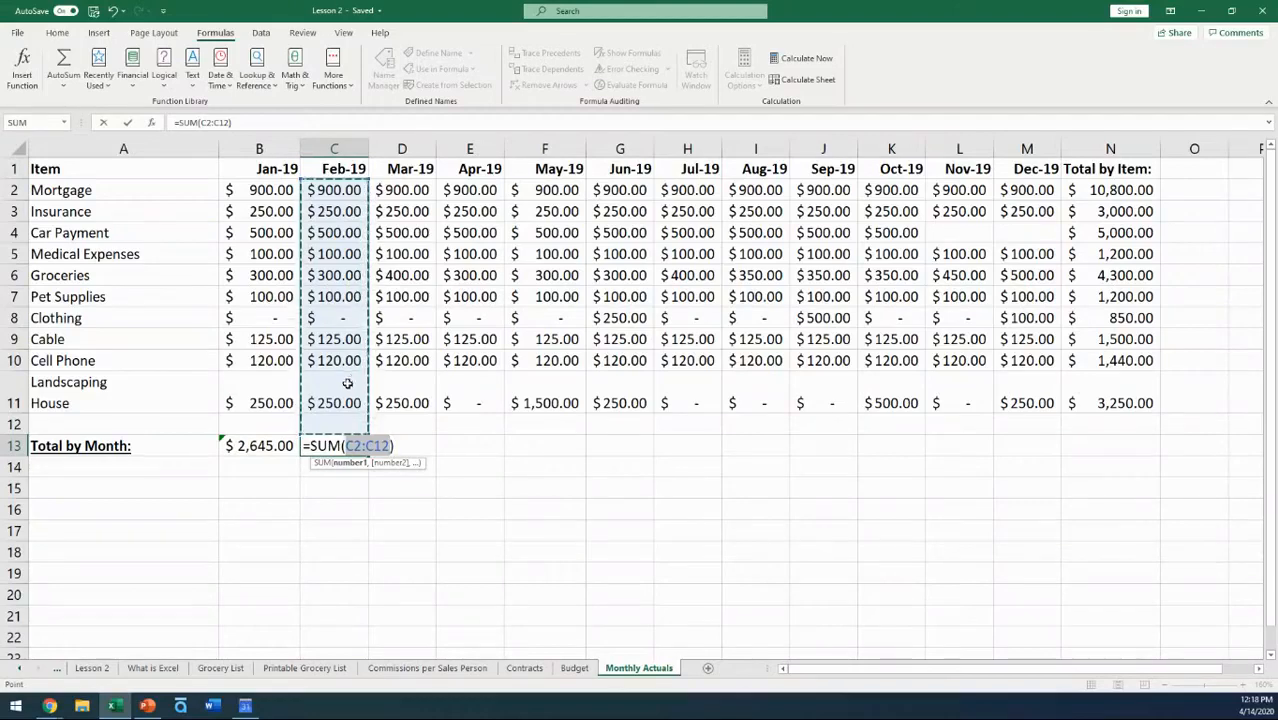
pyautogui.click(335, 189)
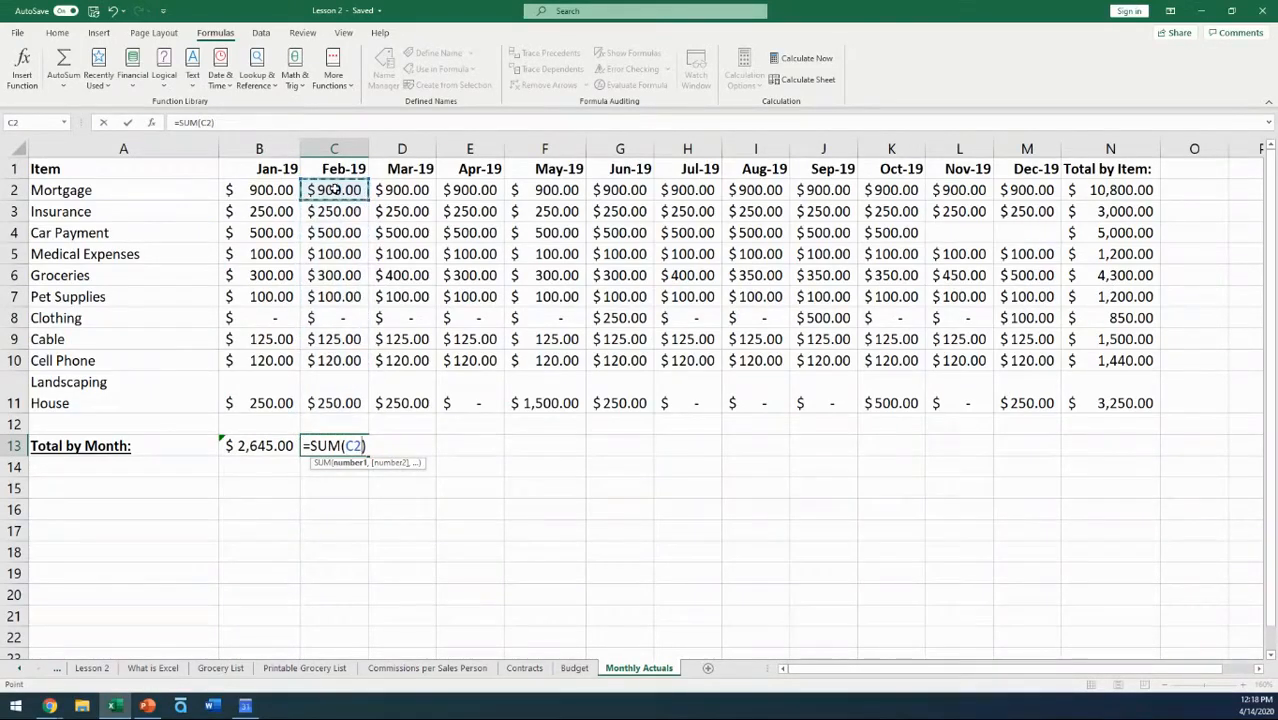
pyautogui.moveTo(335, 189); pyautogui.dragTo(339, 397)
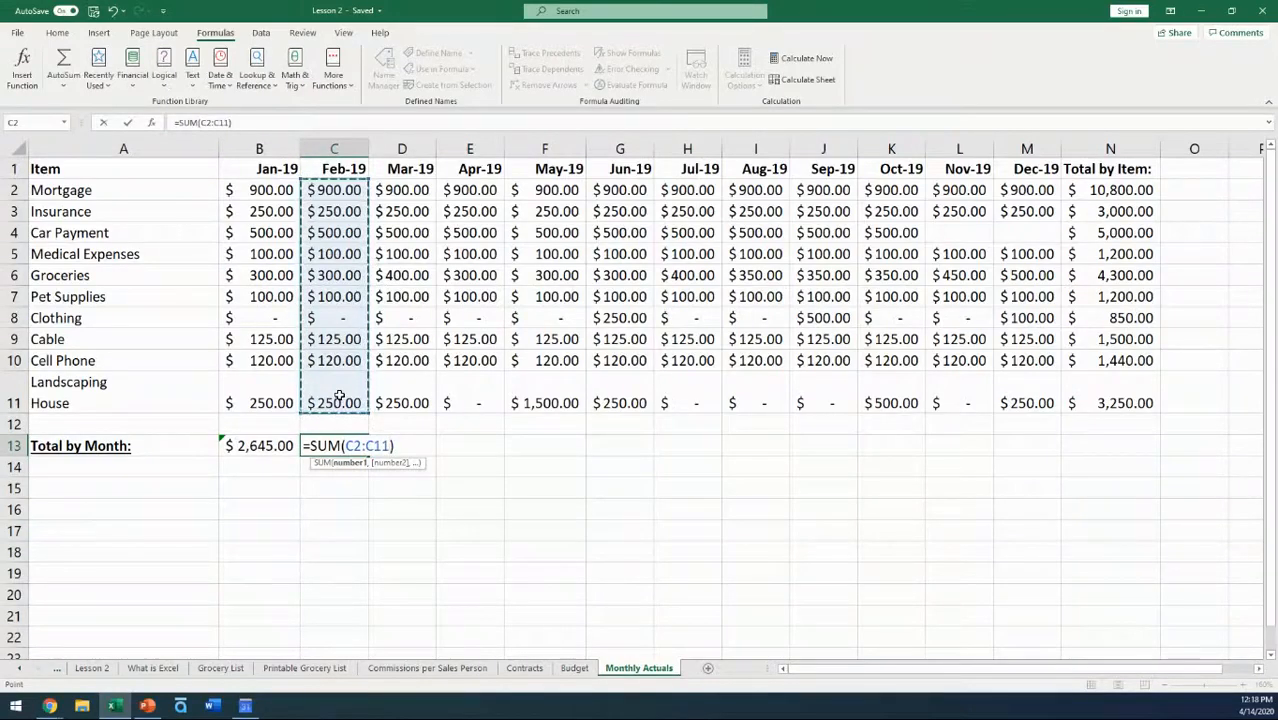
pyautogui.press('Return')
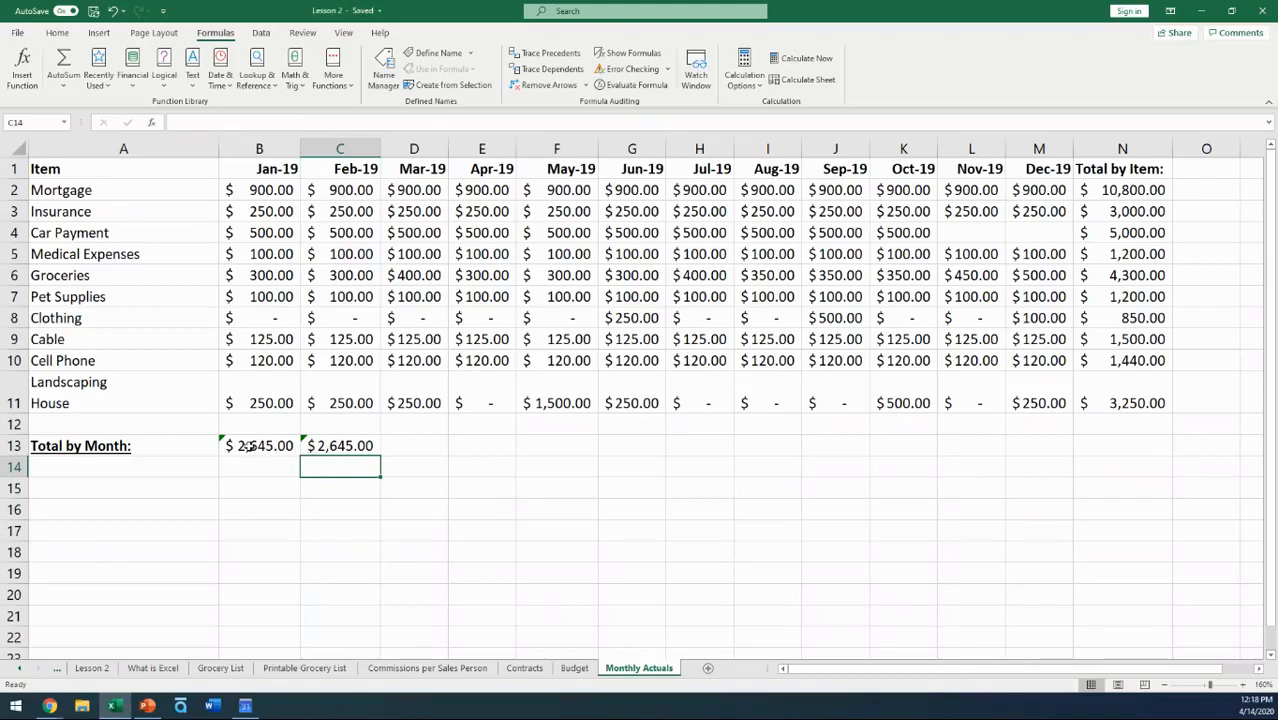
# - Fill the Total by Month formulas from B13:C13 across row 13 through the Dec-19 column at M13
pyautogui.click(245, 447)
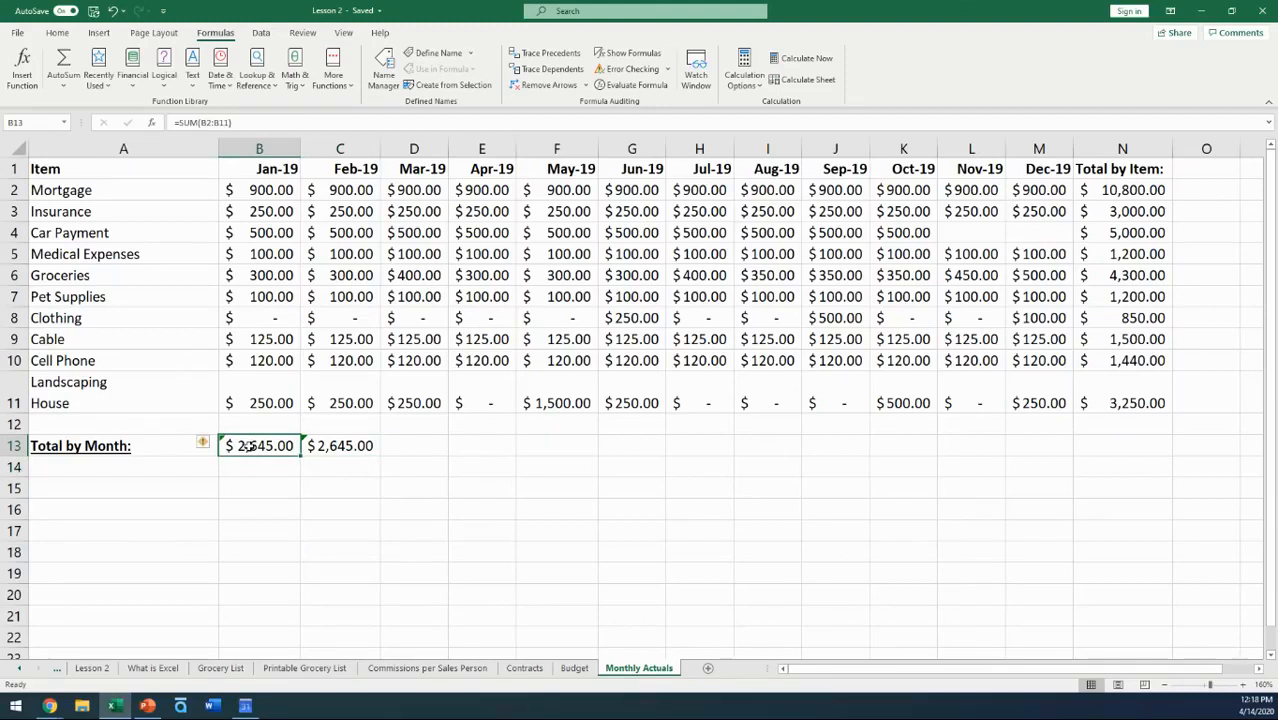
pyautogui.moveTo(247, 447); pyautogui.dragTo(345, 448)
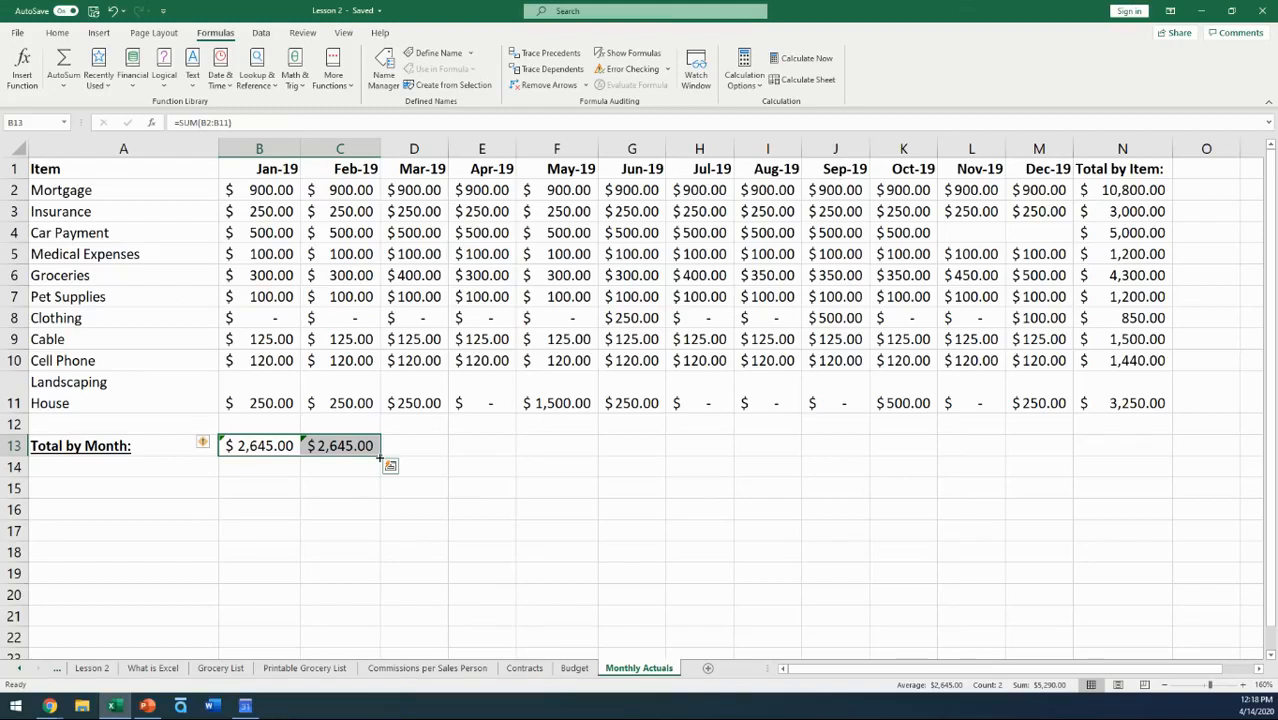
pyautogui.moveTo(379, 459); pyautogui.dragTo(1054, 457)
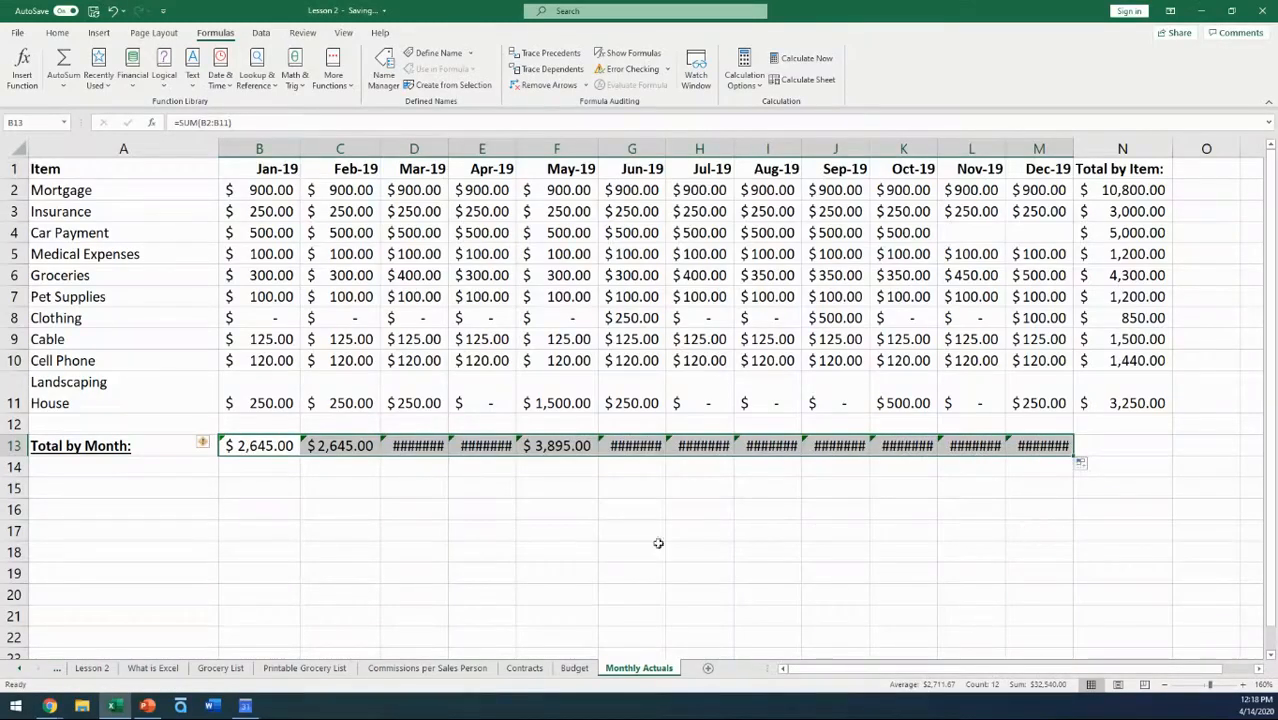
pyautogui.click(413, 490)
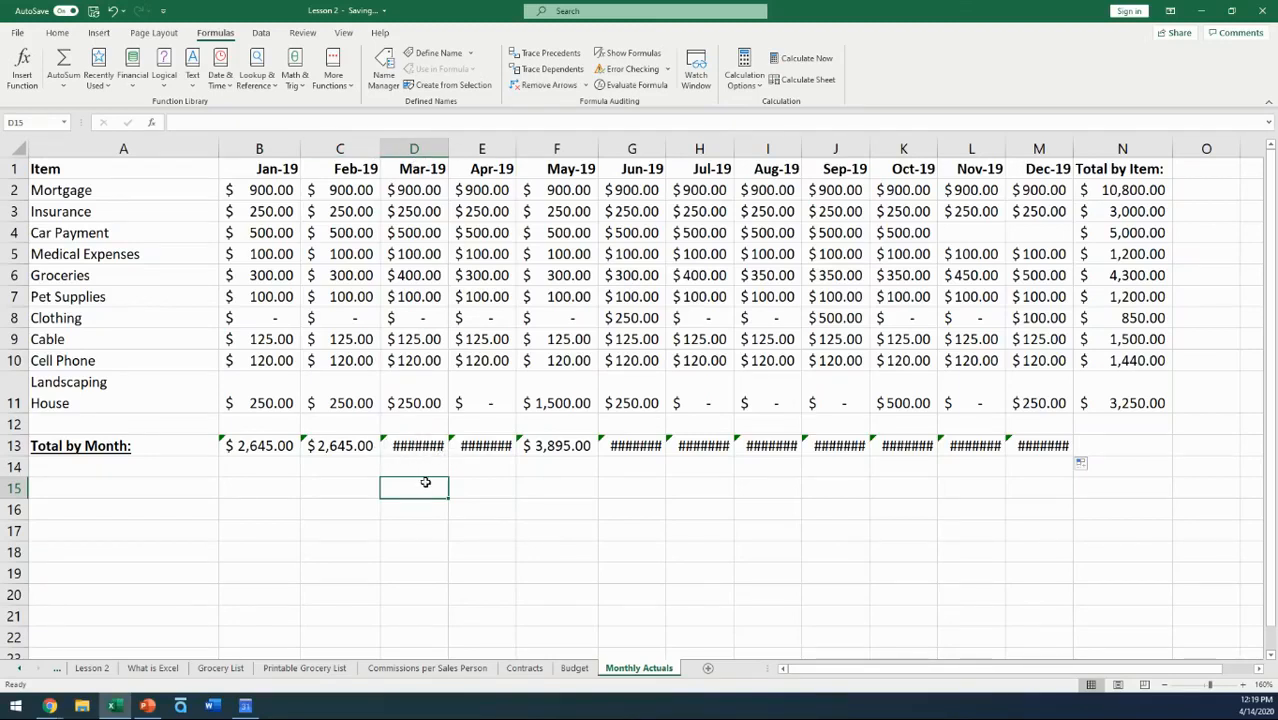
# - Widen the Mar-19 column (D) enough to display its monthly total in D13
pyautogui.click(422, 145)
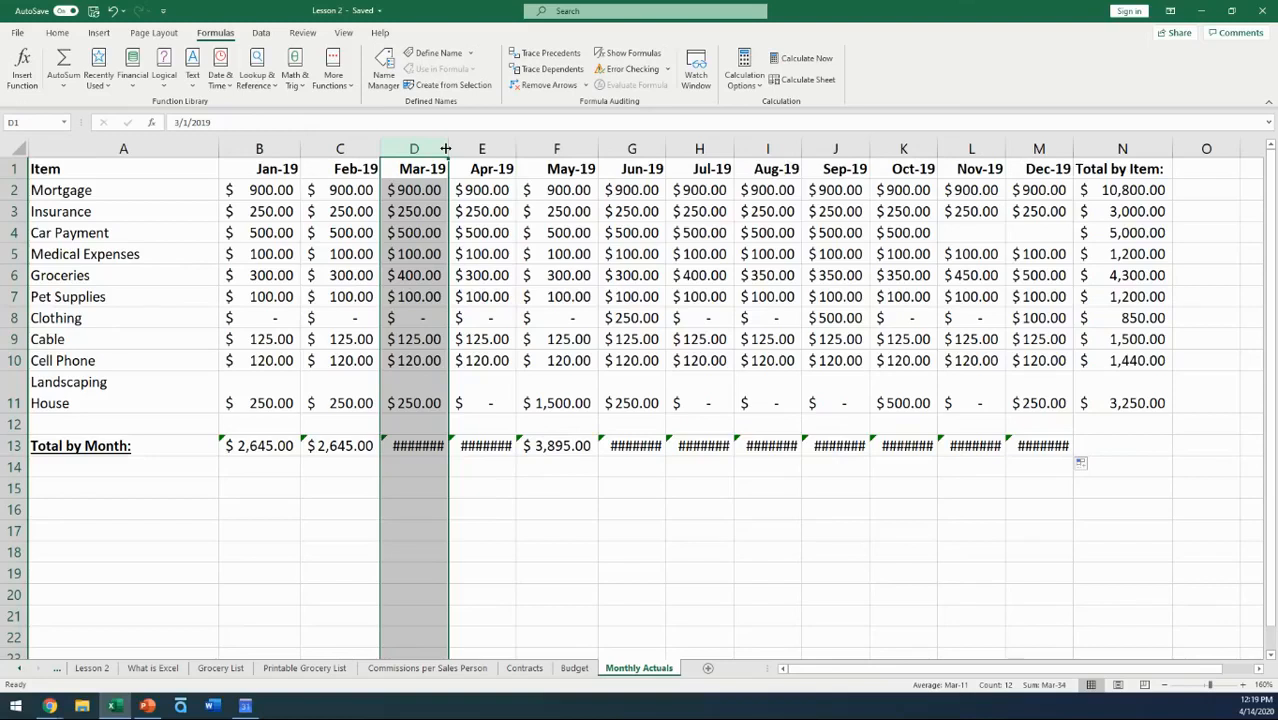
pyautogui.moveTo(446, 148); pyautogui.dragTo(462, 148)
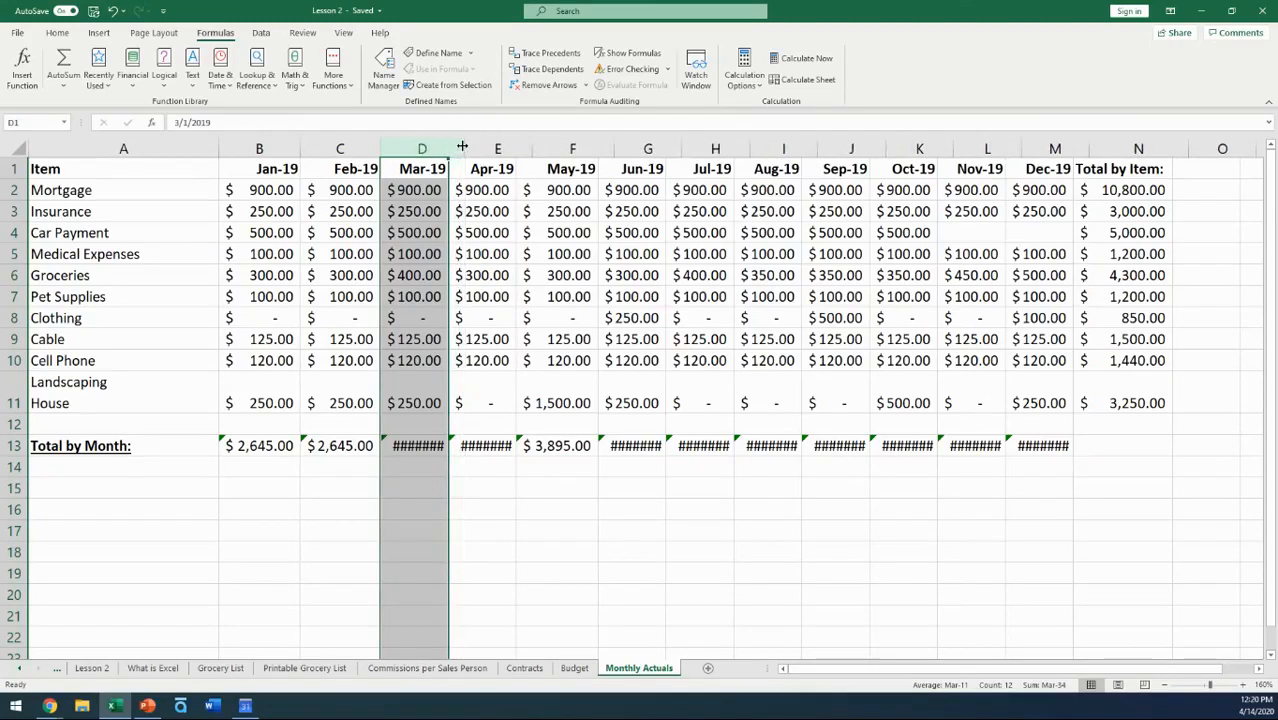
pyautogui.click(428, 445)
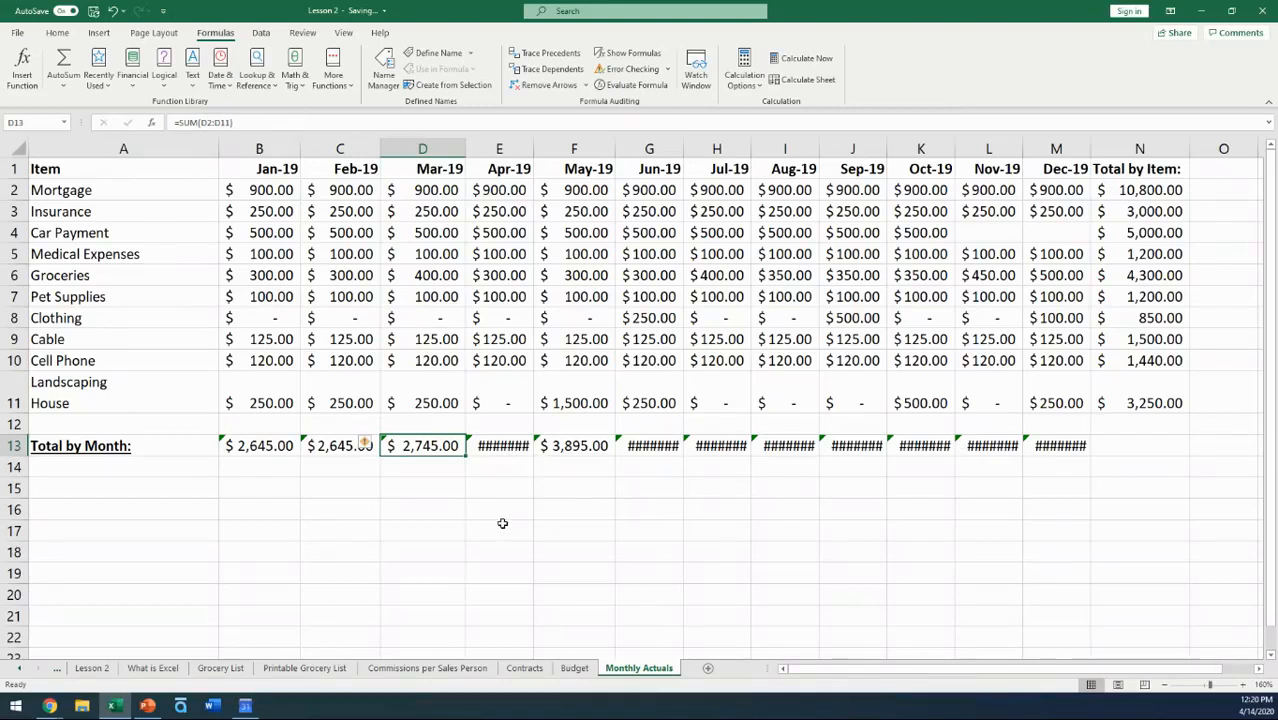
pyautogui.click(621, 557)
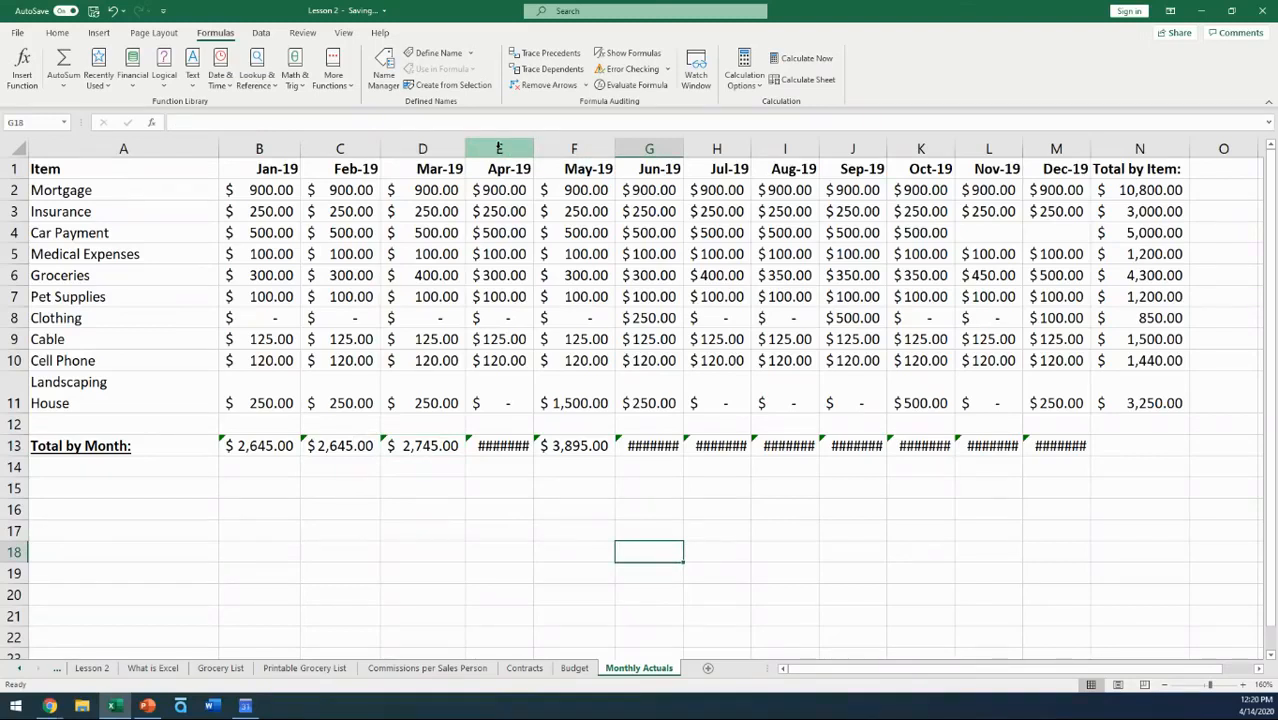
# - AutoFit the widths of the Apr-19 through Dec-19 columns (E to M) to their contents
pyautogui.moveTo(499, 148); pyautogui.dragTo(638, 152)
pyautogui.moveTo(678, 150); pyautogui.dragTo(1042, 149)
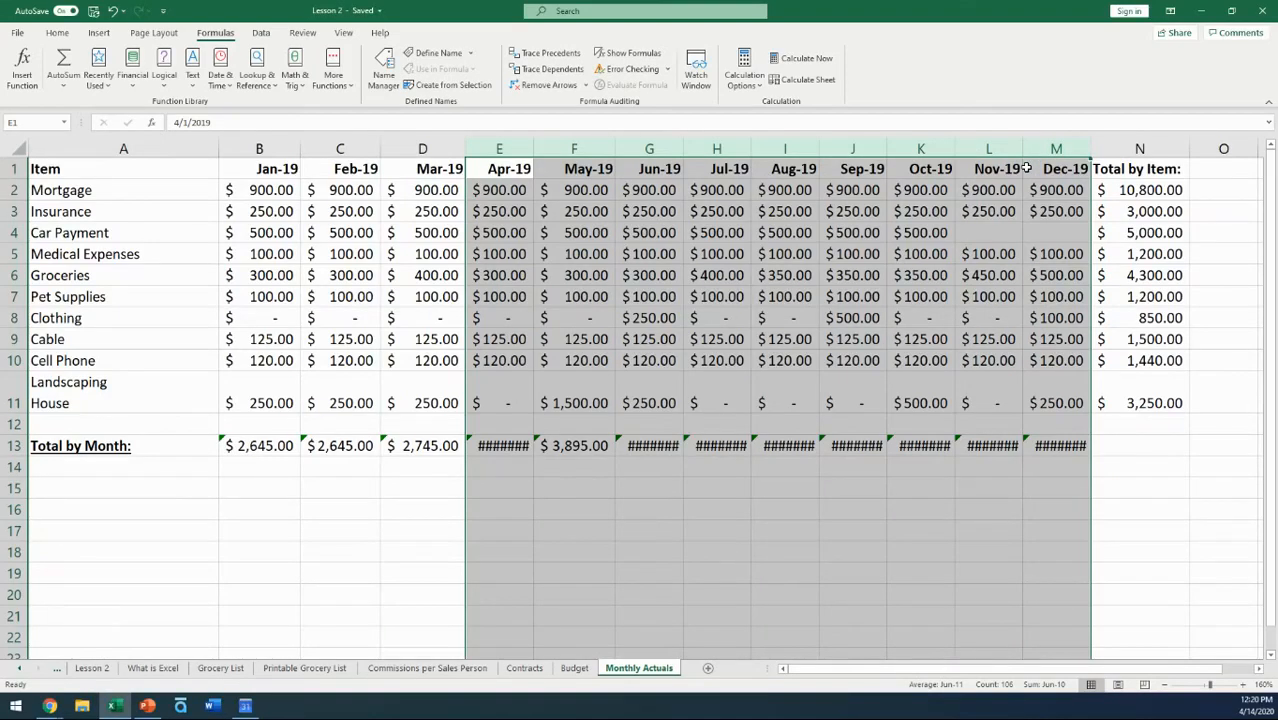
pyautogui.doubleClick(1089, 148)
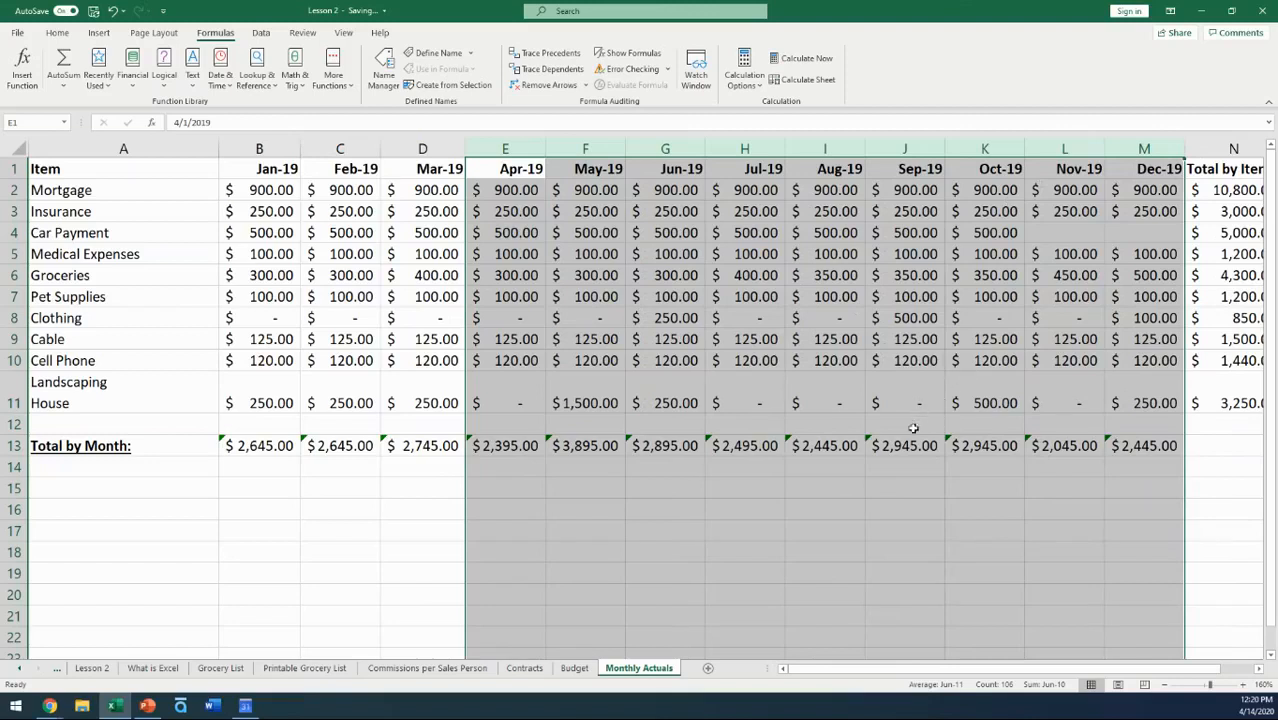
# - Examine the Apr-19 monthly total formula in E13 and reduce the sheet zoom to 150%
pyautogui.click(519, 470)
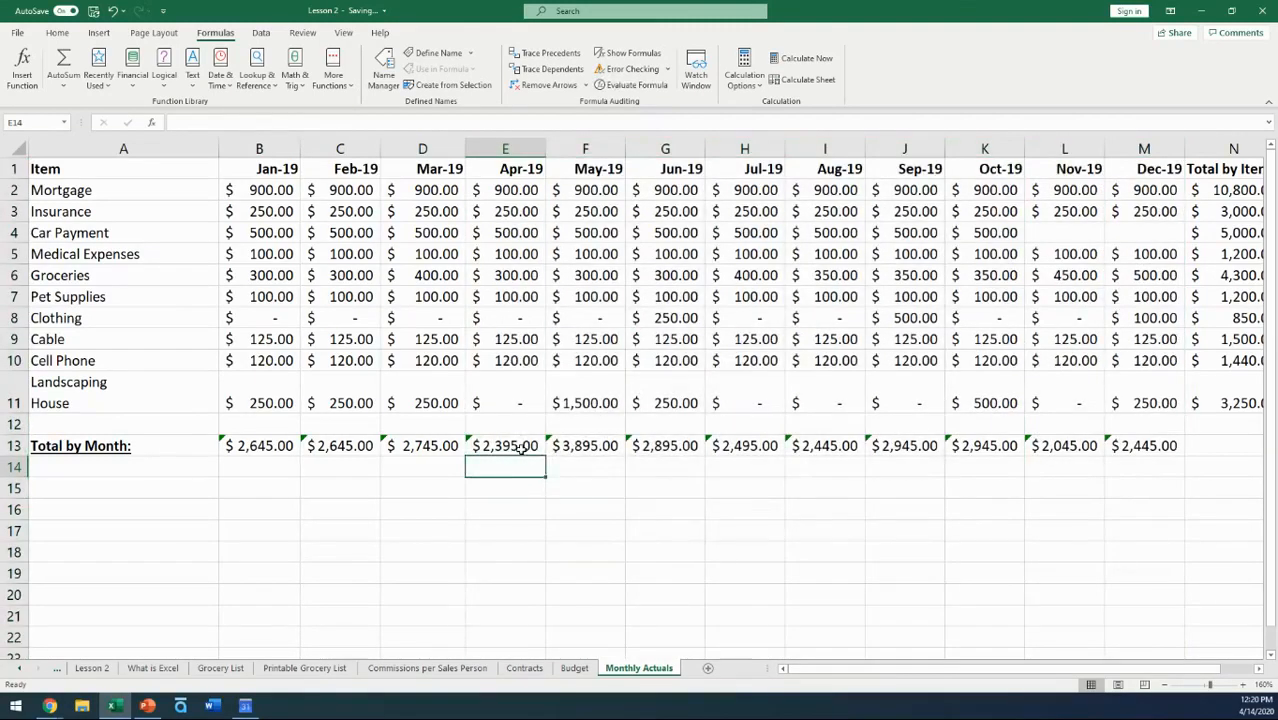
pyautogui.click(517, 449)
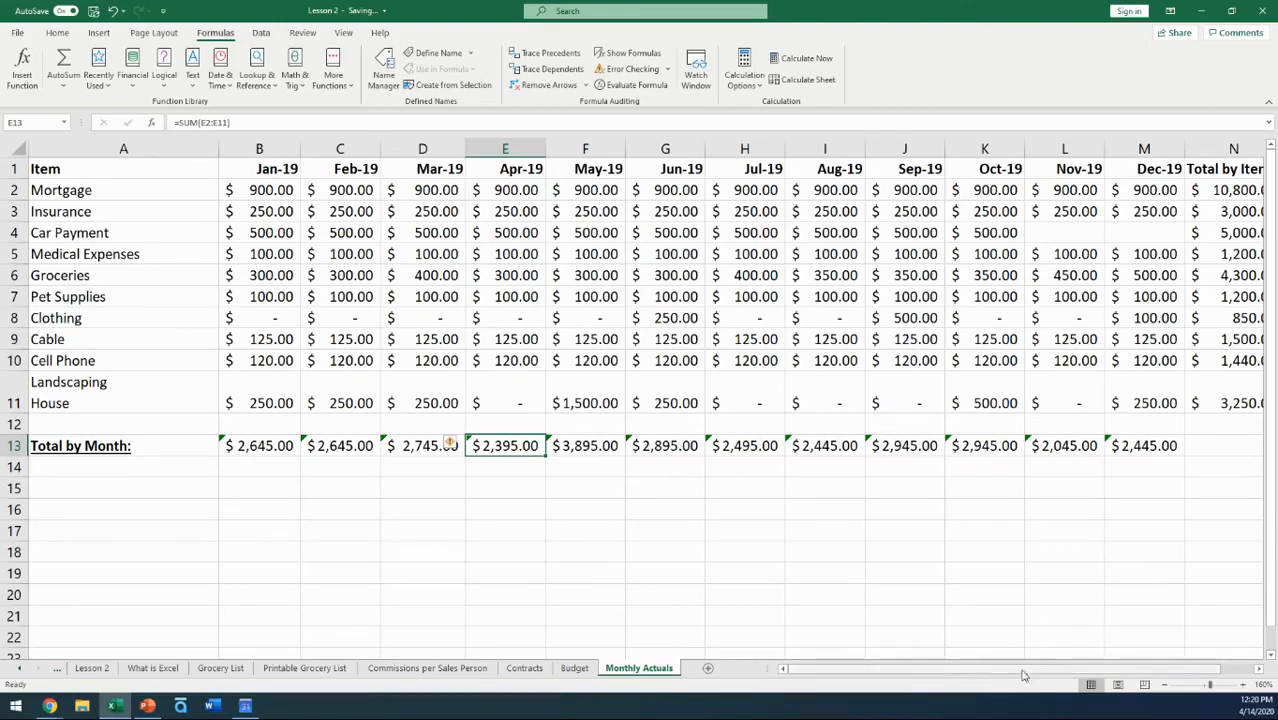
pyautogui.moveTo(1022, 673); pyautogui.dragTo(1052, 673)
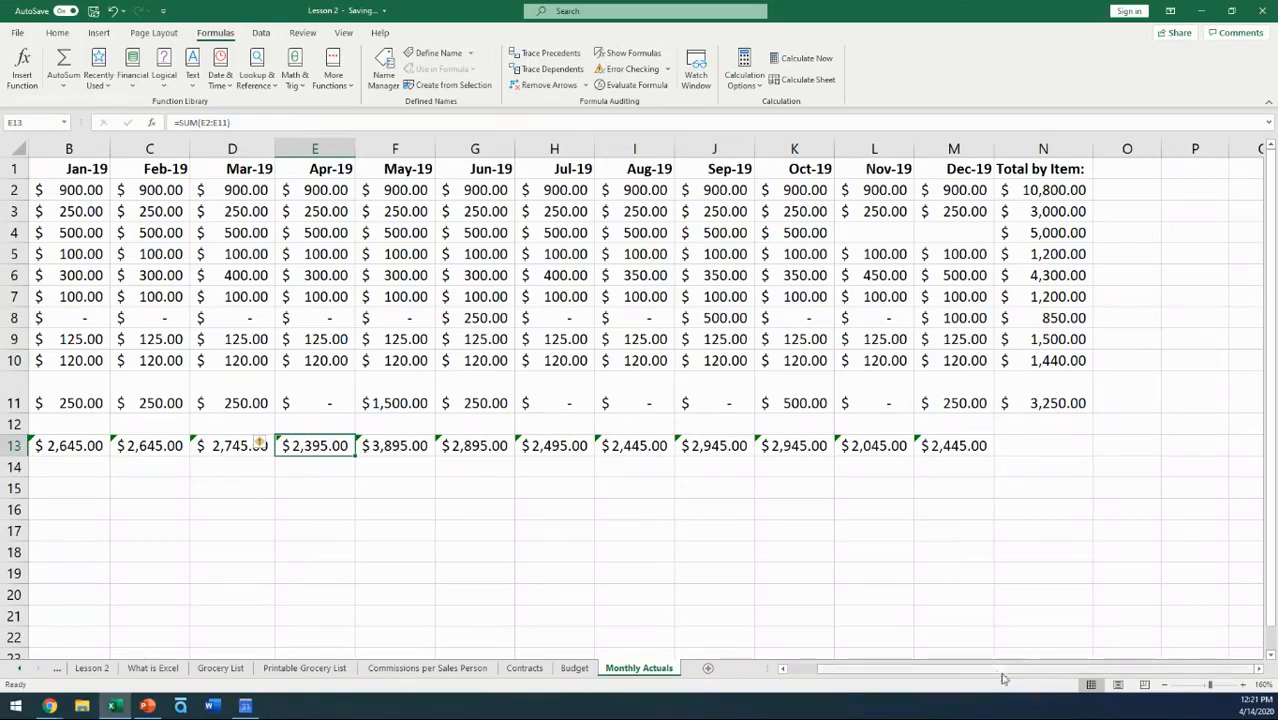
pyautogui.click(1166, 685)
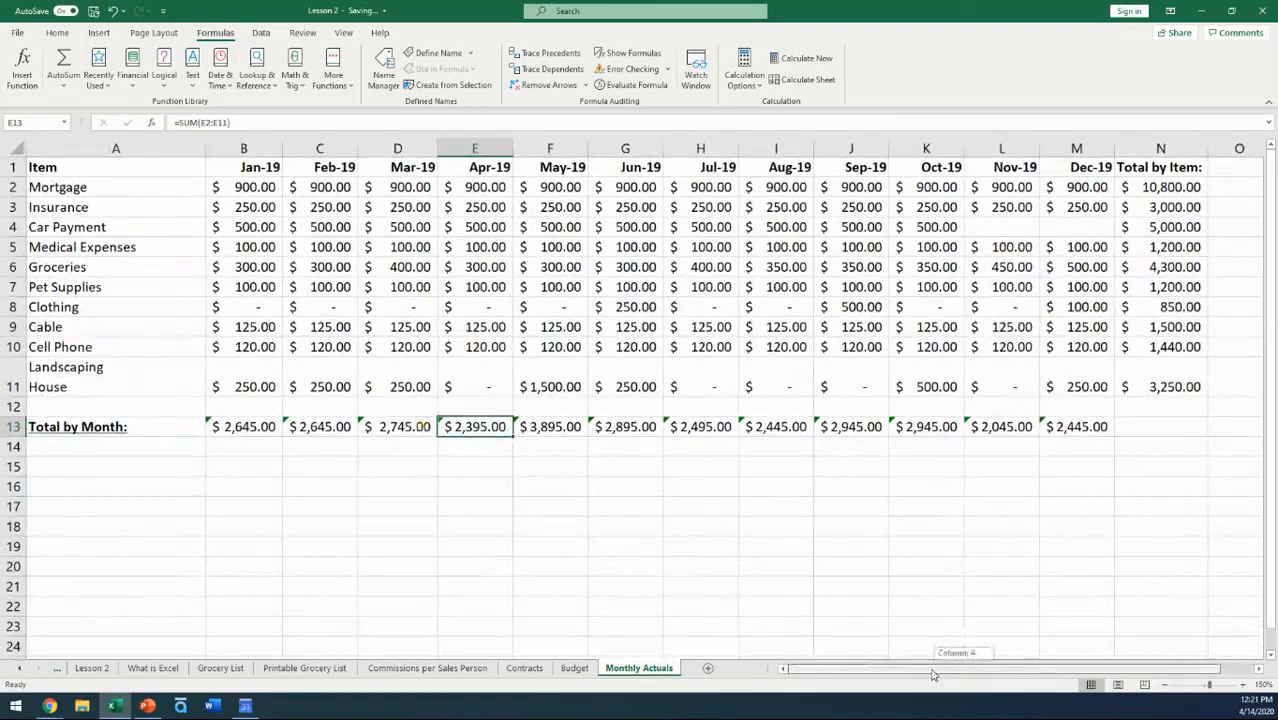
# - Compare the sum of the Total by Item values in N2:N11 with the sum of the monthly totals in B13:M13
pyautogui.click(1165, 424)
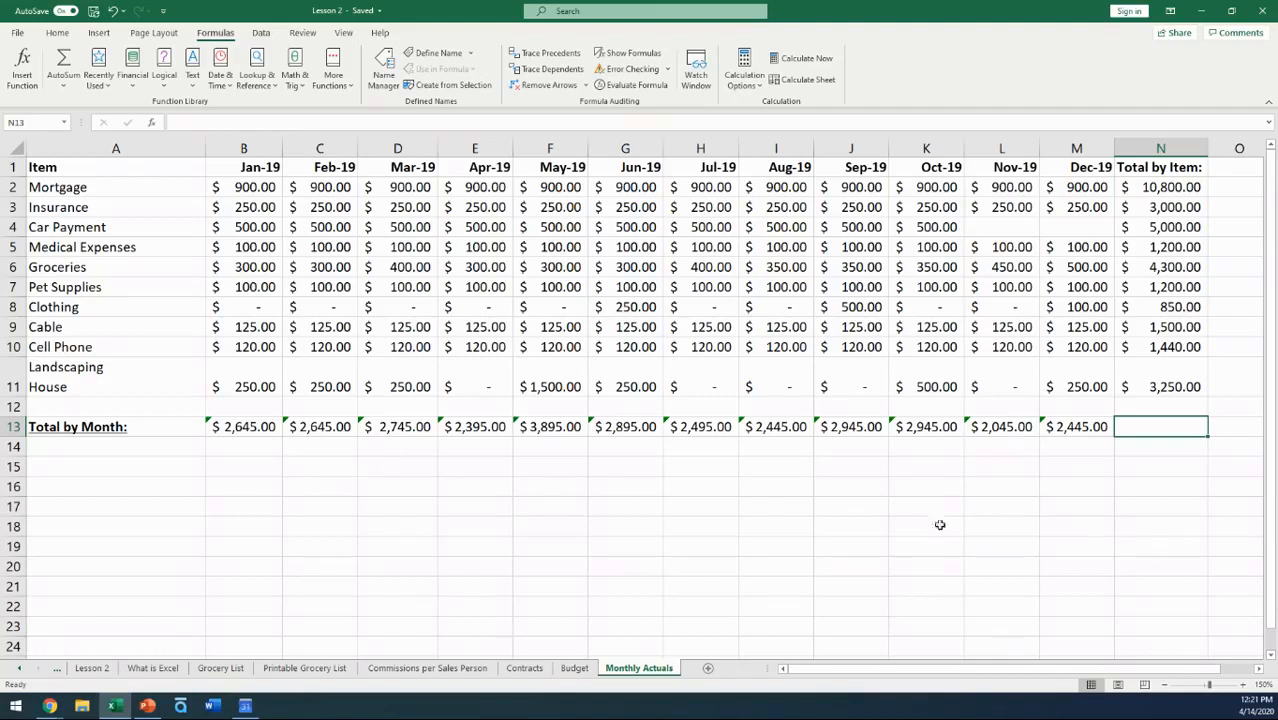
pyautogui.click(1157, 187)
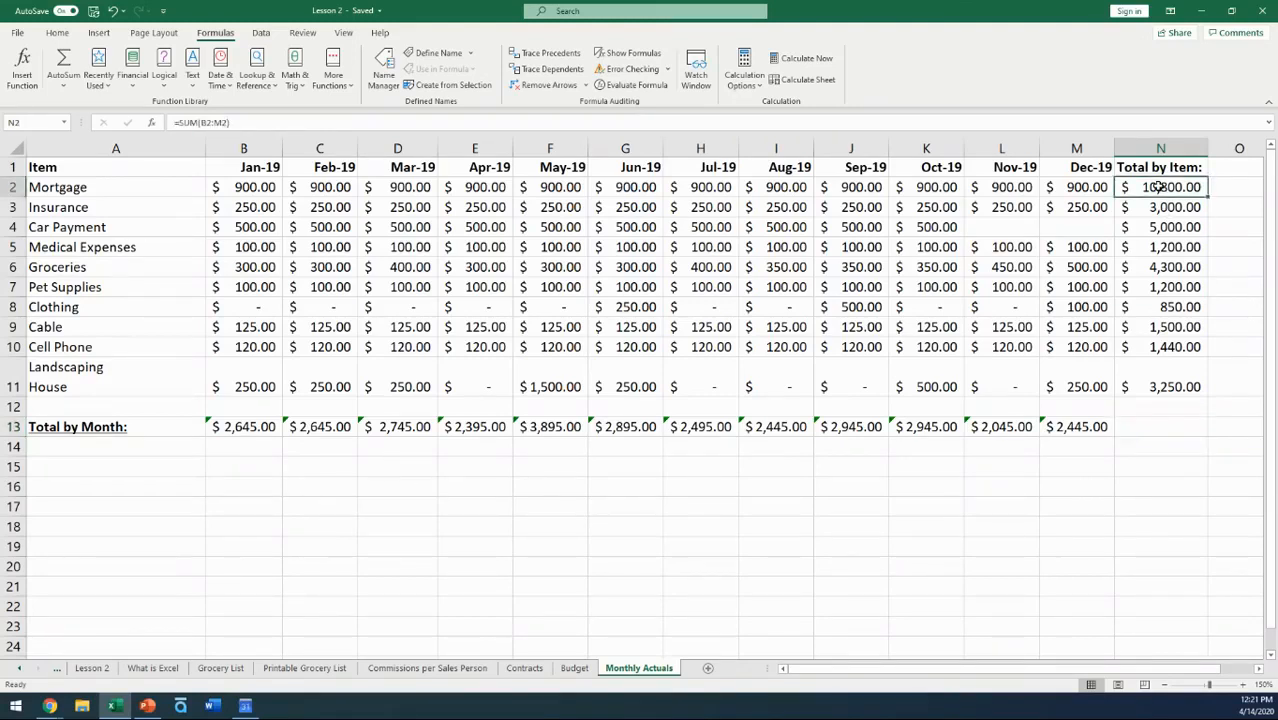
pyautogui.moveTo(1157, 187); pyautogui.dragTo(1169, 374)
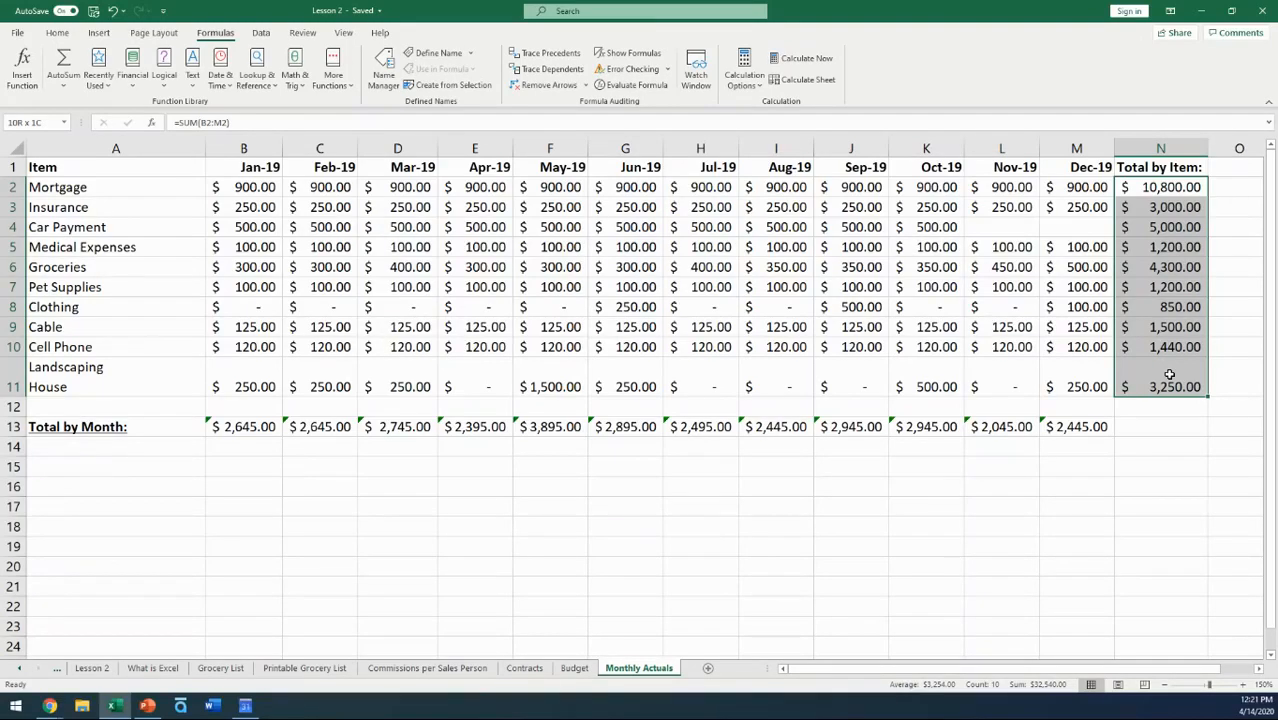
pyautogui.moveTo(1169, 374); pyautogui.dragTo(1169, 374)
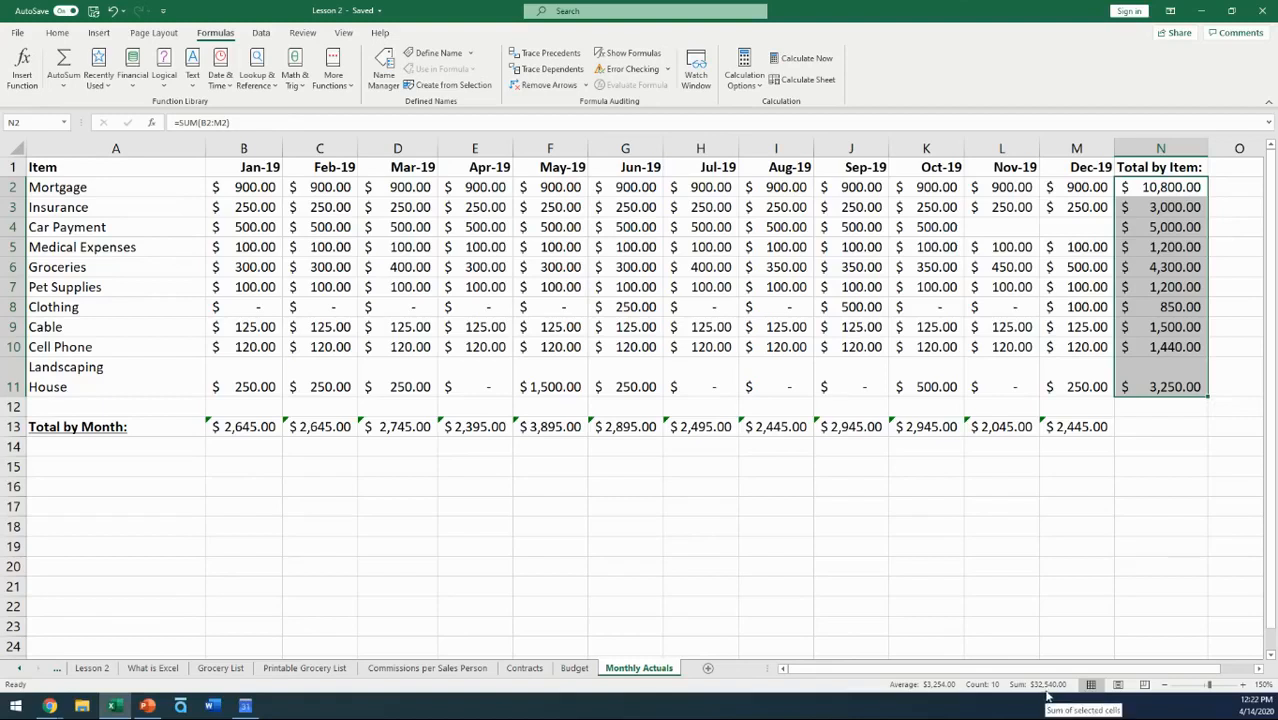
pyautogui.click(651, 483)
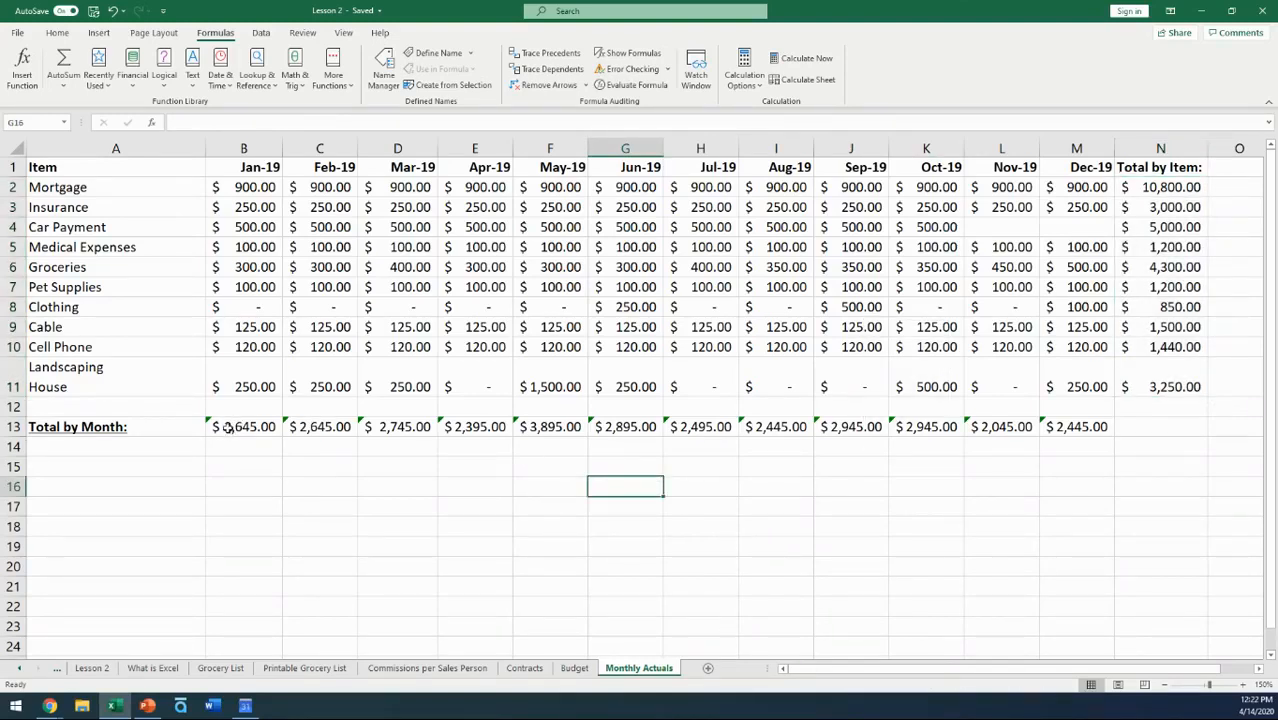
pyautogui.moveTo(219, 427); pyautogui.dragTo(1055, 437)
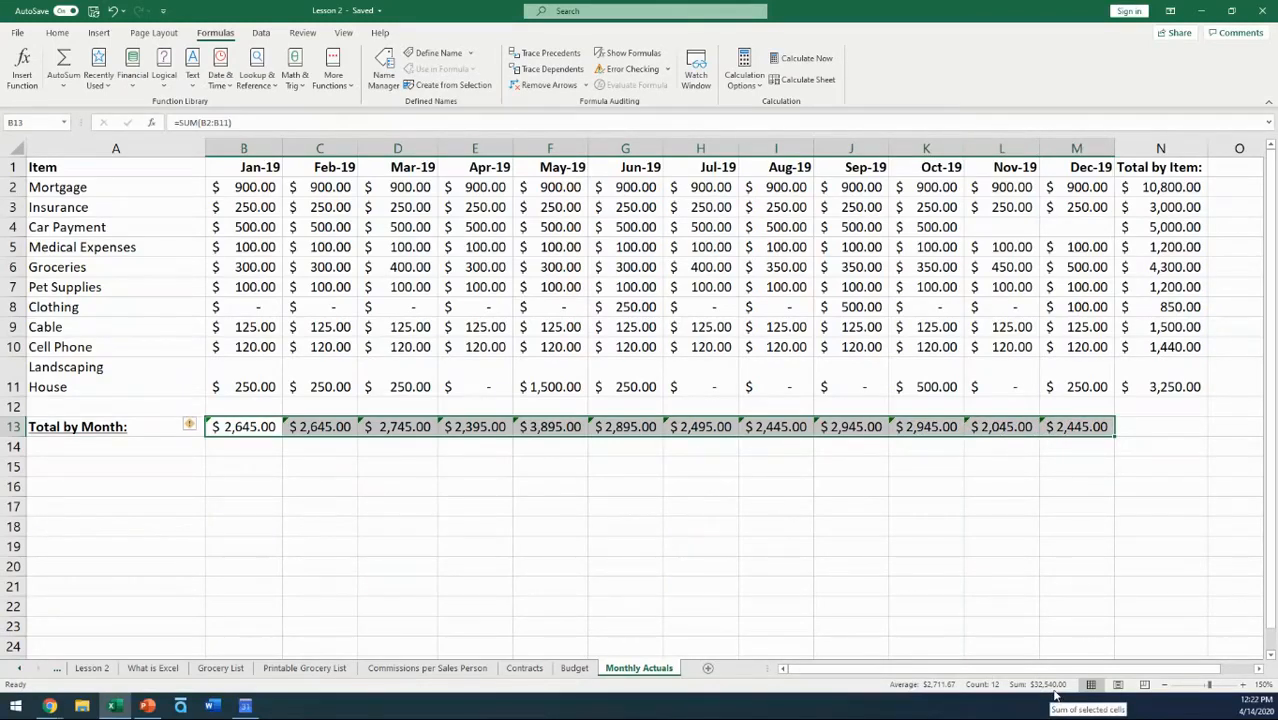
pyautogui.click(1170, 426)
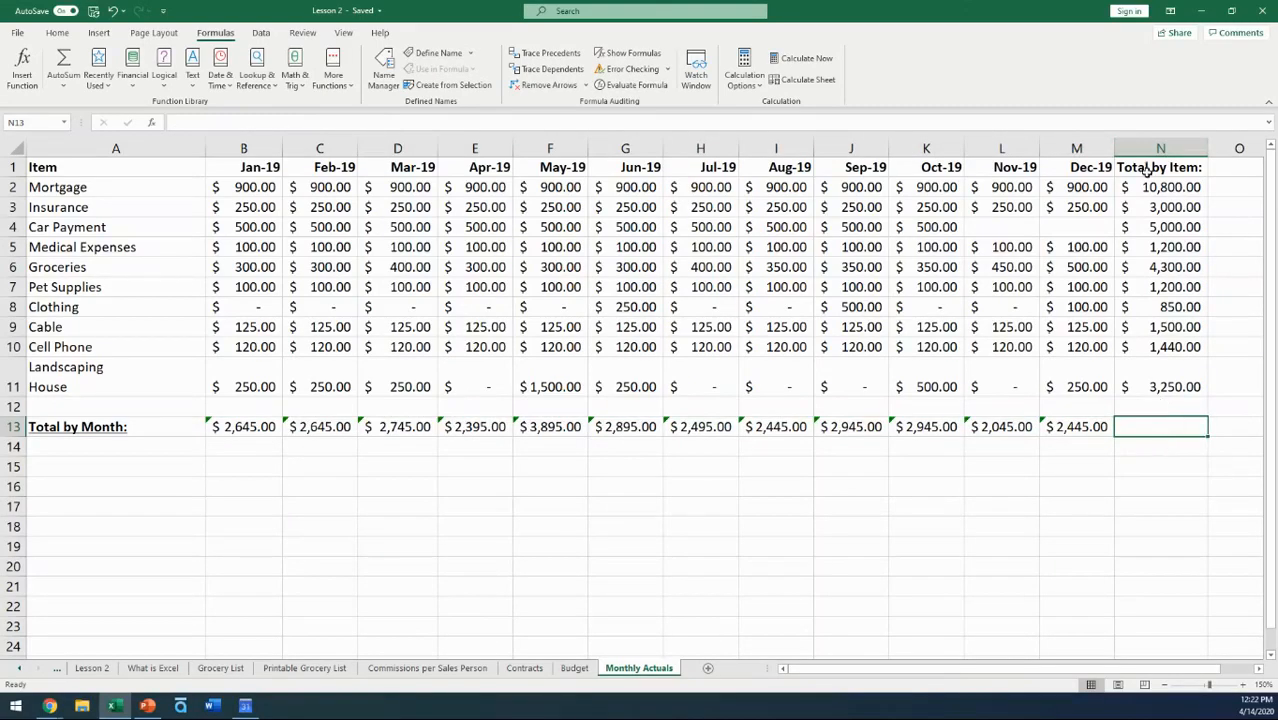
# - Enter the label "Grand Total:" in cell A15, below the Total by Month row
pyautogui.click(175, 470)
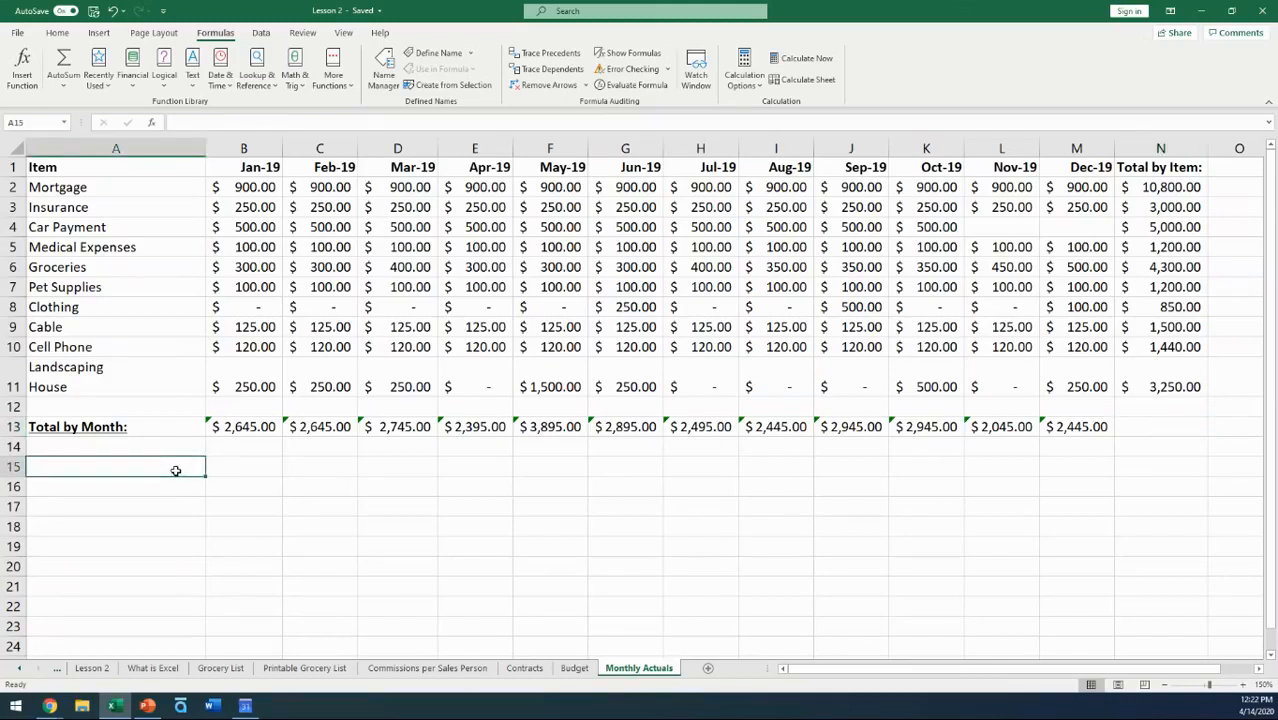
pyautogui.write('Tota')
pyautogui.press('BackSpace')
pyautogui.press('BackSpace')
pyautogui.press('BackSpace')
pyautogui.press('BackSpace')
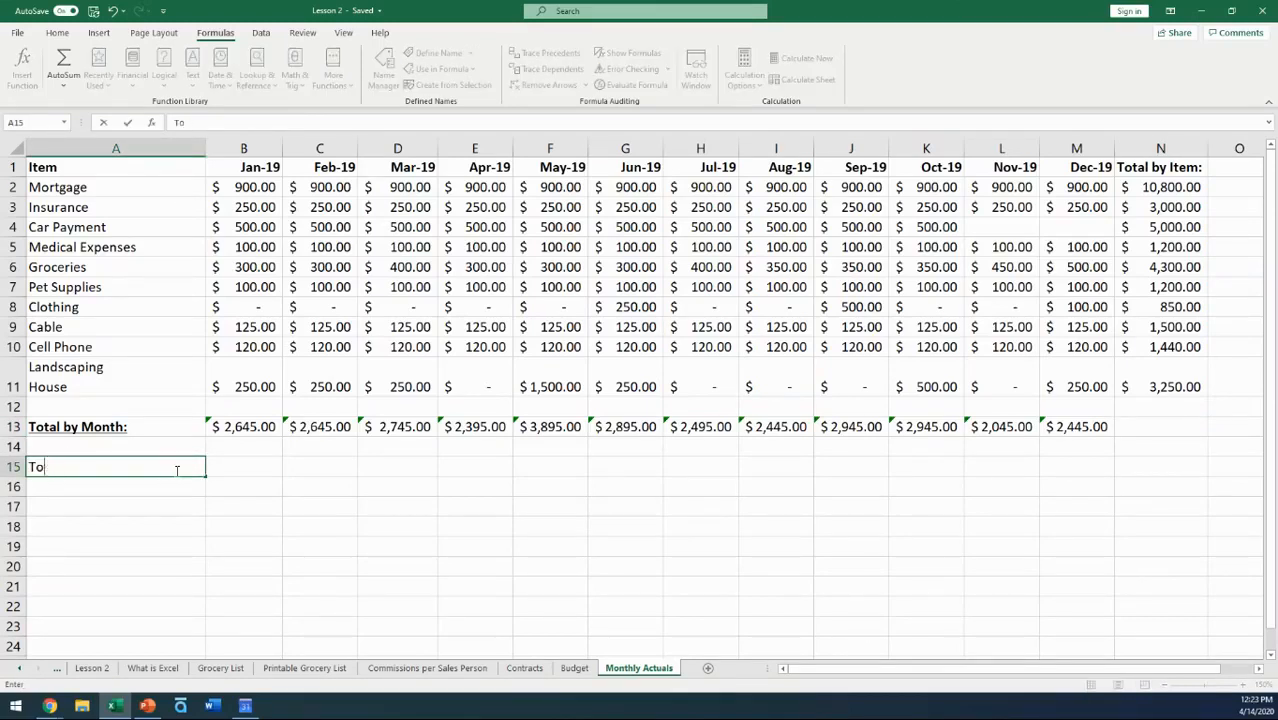
pyautogui.write('Grand Total:')
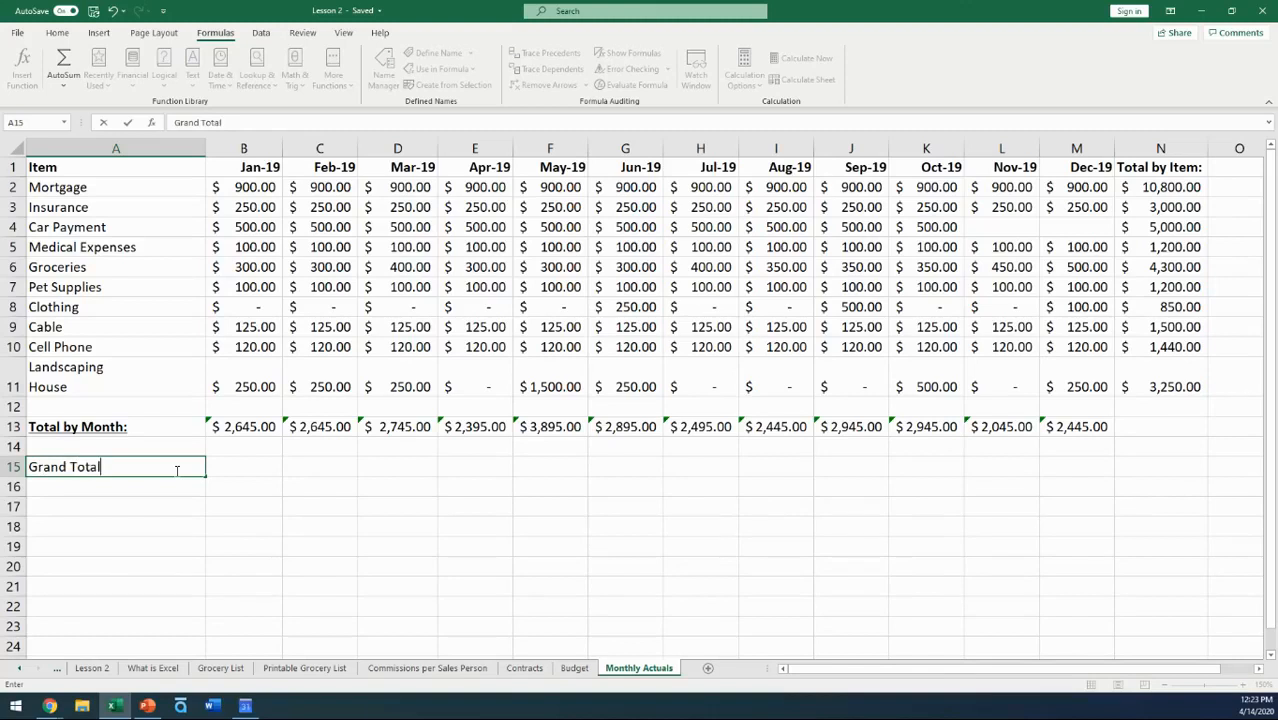
pyautogui.click(145, 487)
# - Make the Grand Total label in A15 bold and underlined
pyautogui.click(129, 465)
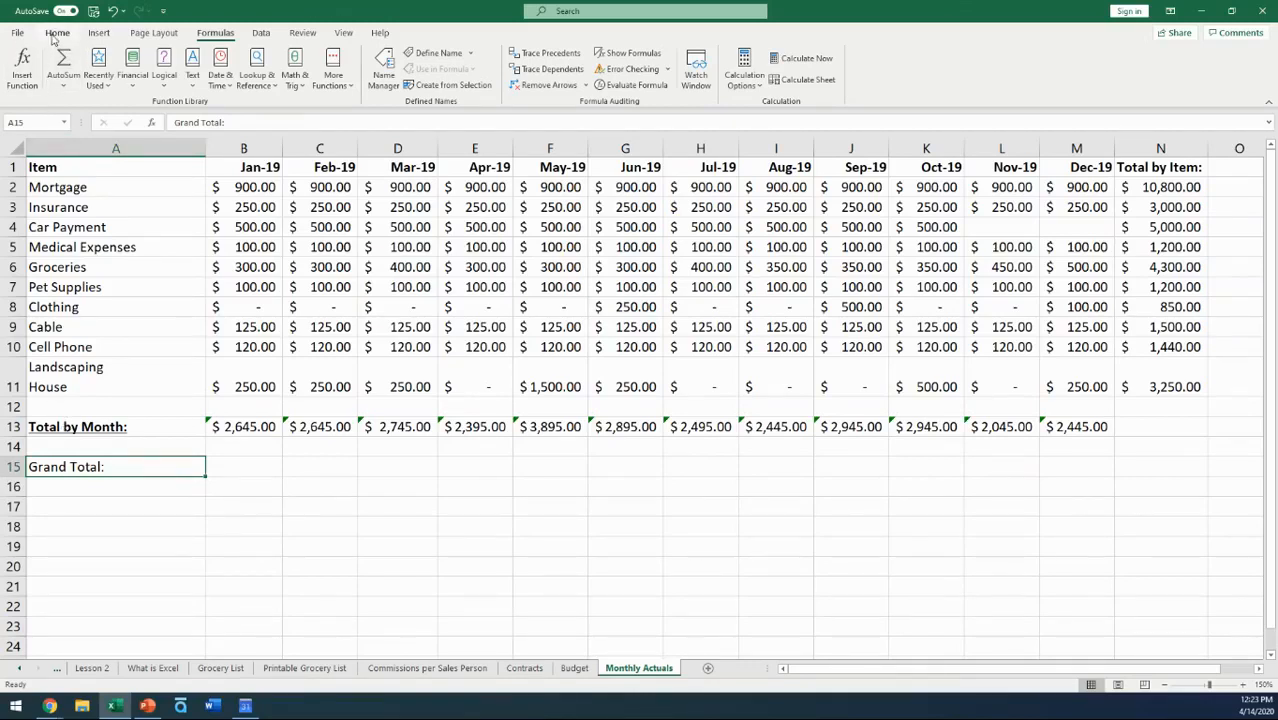
pyautogui.click(56, 34)
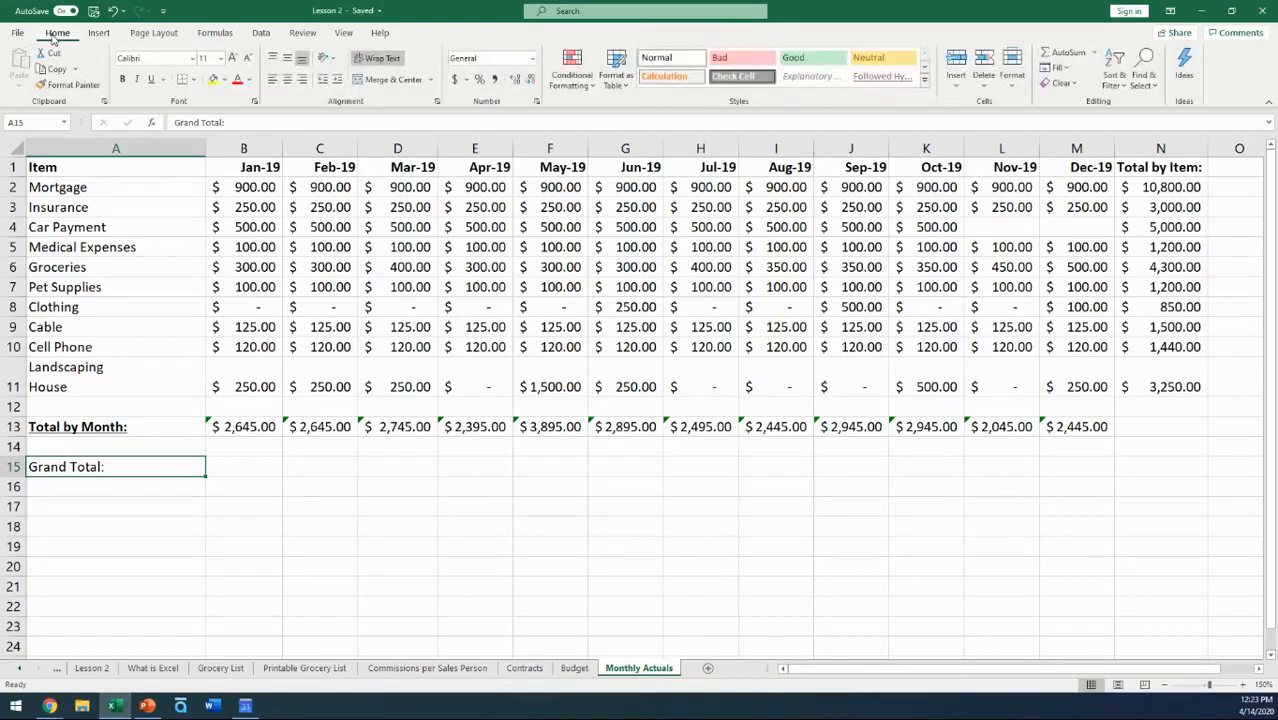
pyautogui.click(121, 81)
pyautogui.click(150, 80)
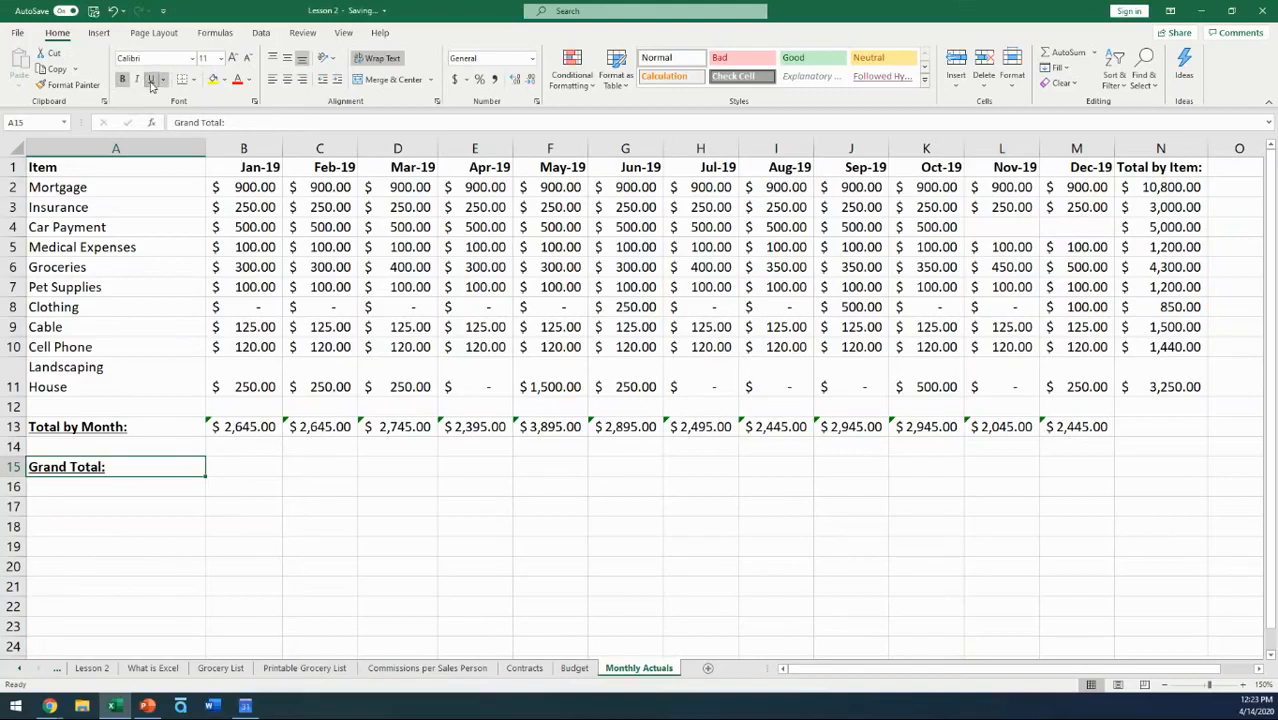
# - Calculate the grand total in cell N15 using AutoSum, with the range adjusted to N2:N11
pyautogui.click(1149, 467)
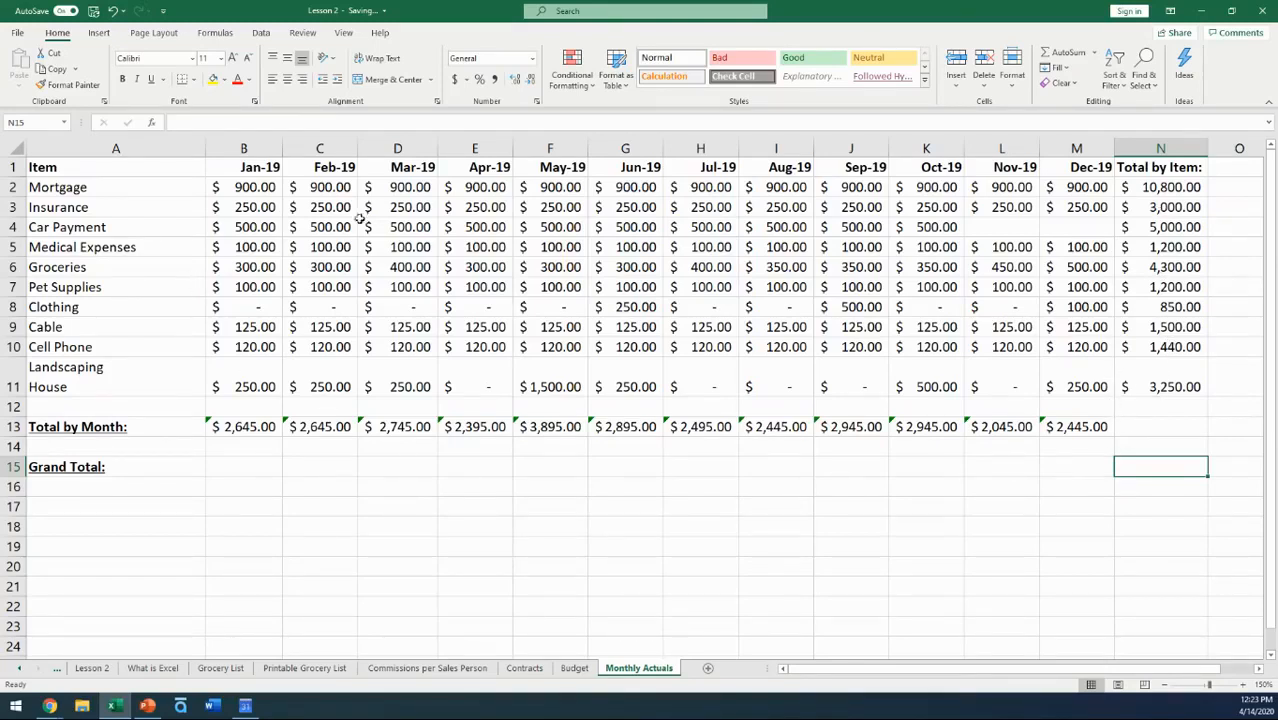
pyautogui.click(216, 33)
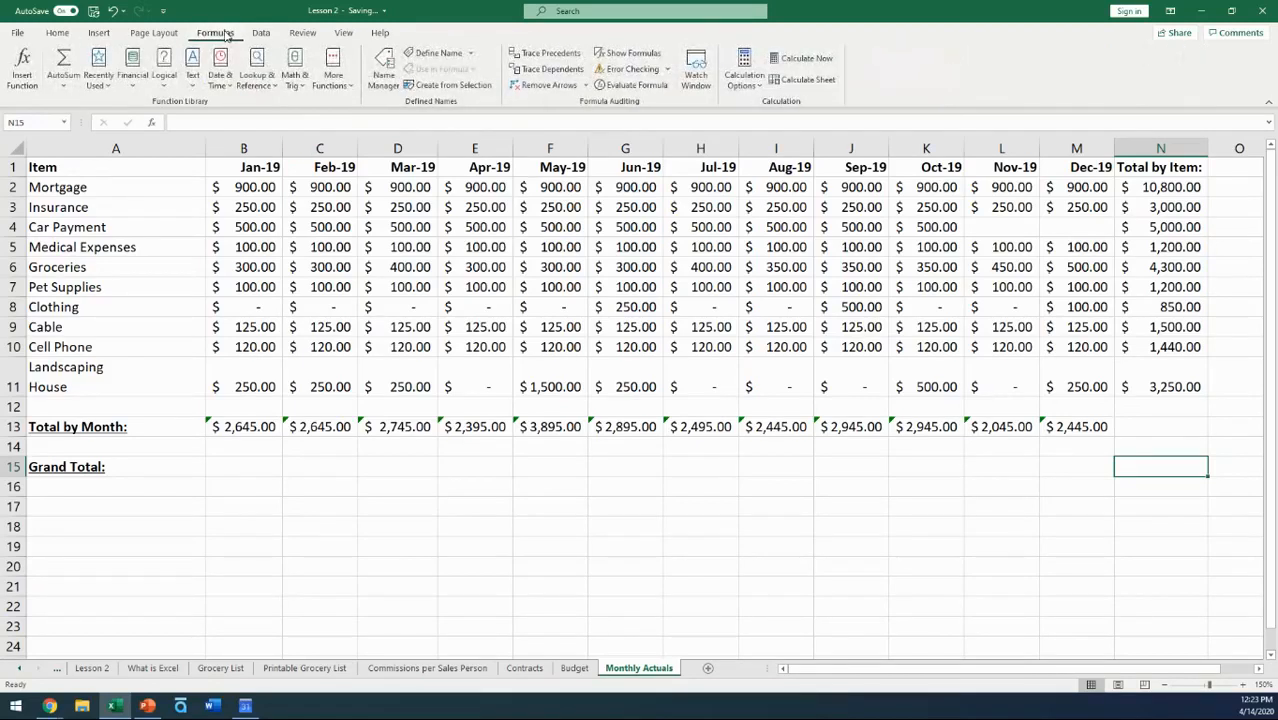
pyautogui.click(62, 60)
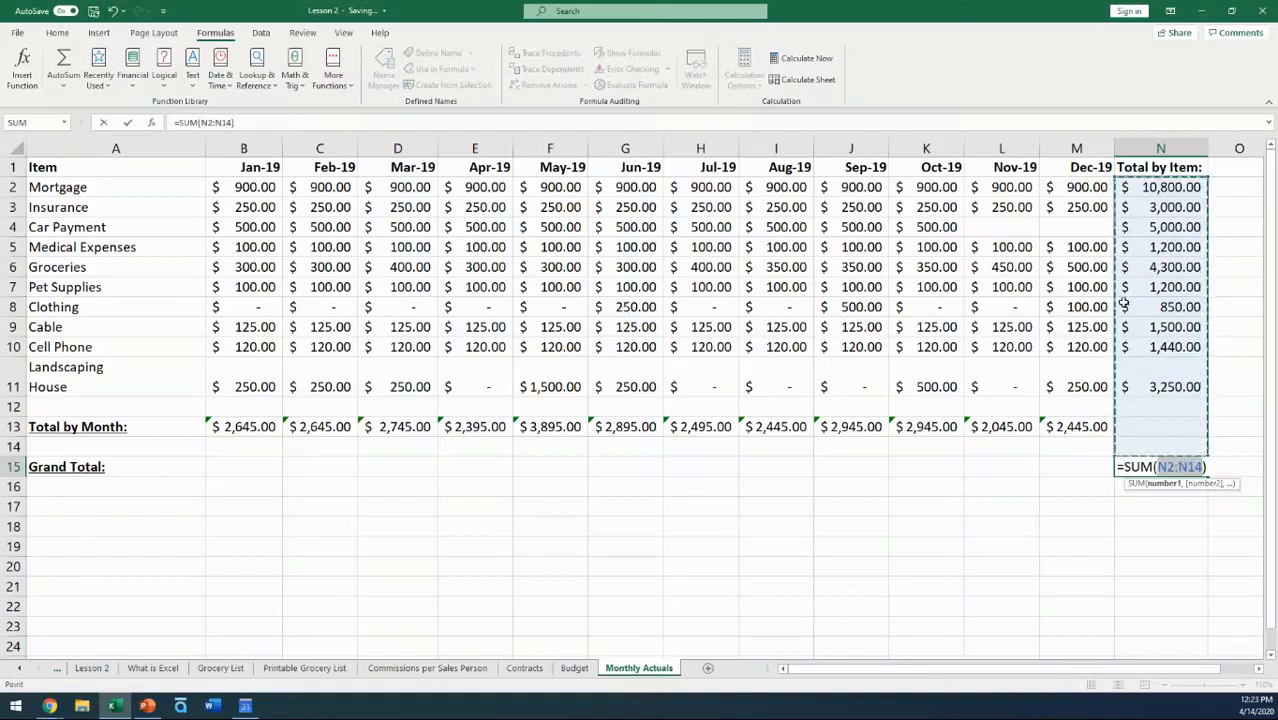
pyautogui.click(1147, 187)
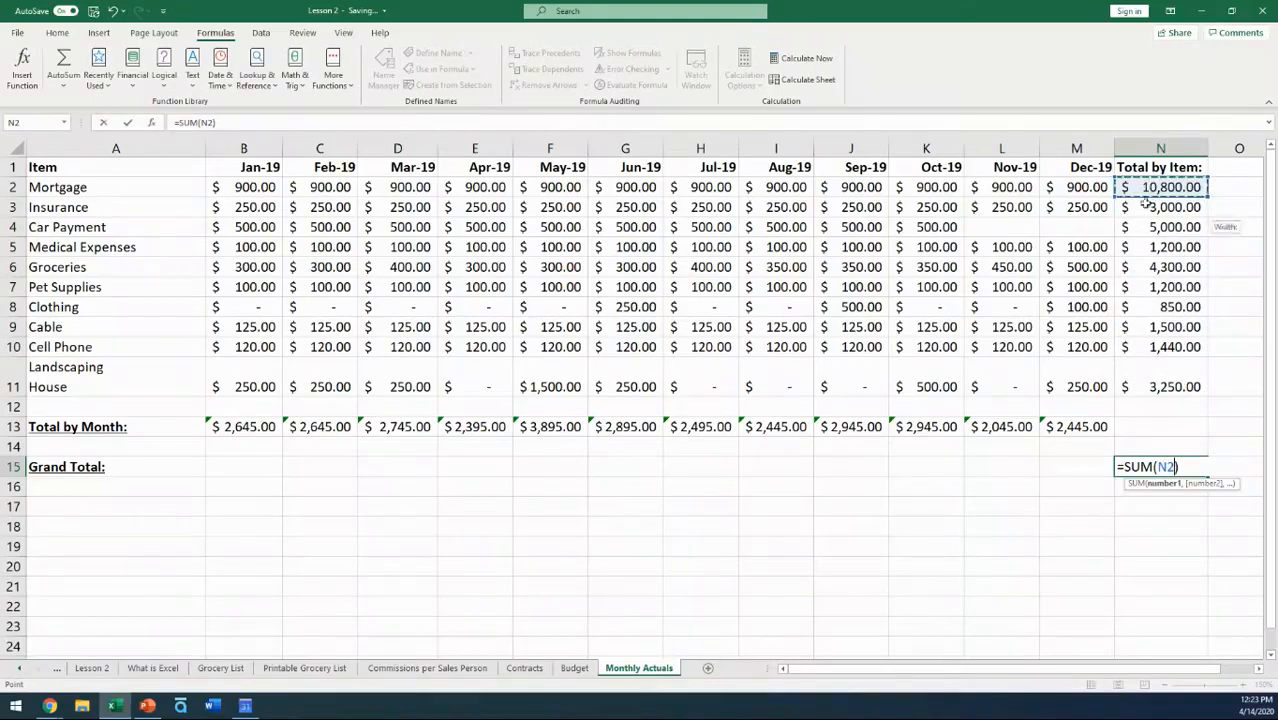
pyautogui.moveTo(1145, 203); pyautogui.dragTo(1149, 382)
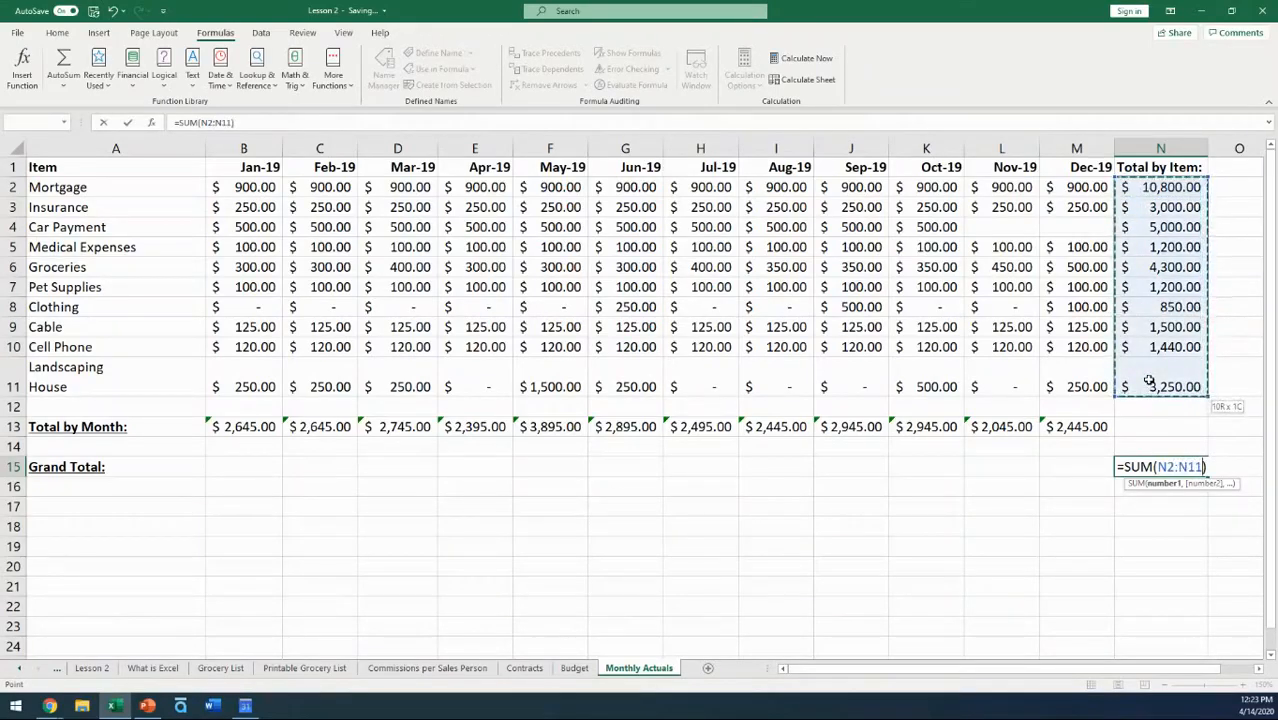
pyautogui.moveTo(1150, 383); pyautogui.dragTo(1150, 383)
pyautogui.press('Return')
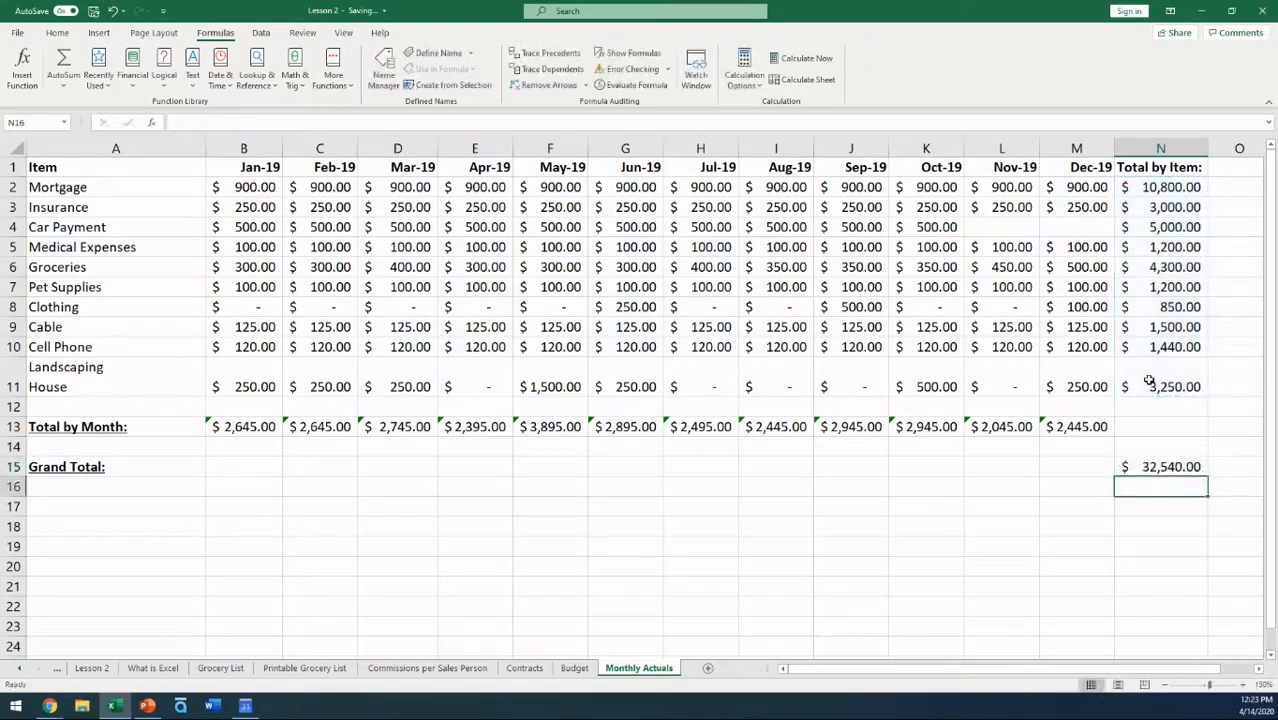
# - Check the grand total in N15 against the sum of the selected item totals in N2:N11
pyautogui.click(1166, 467)
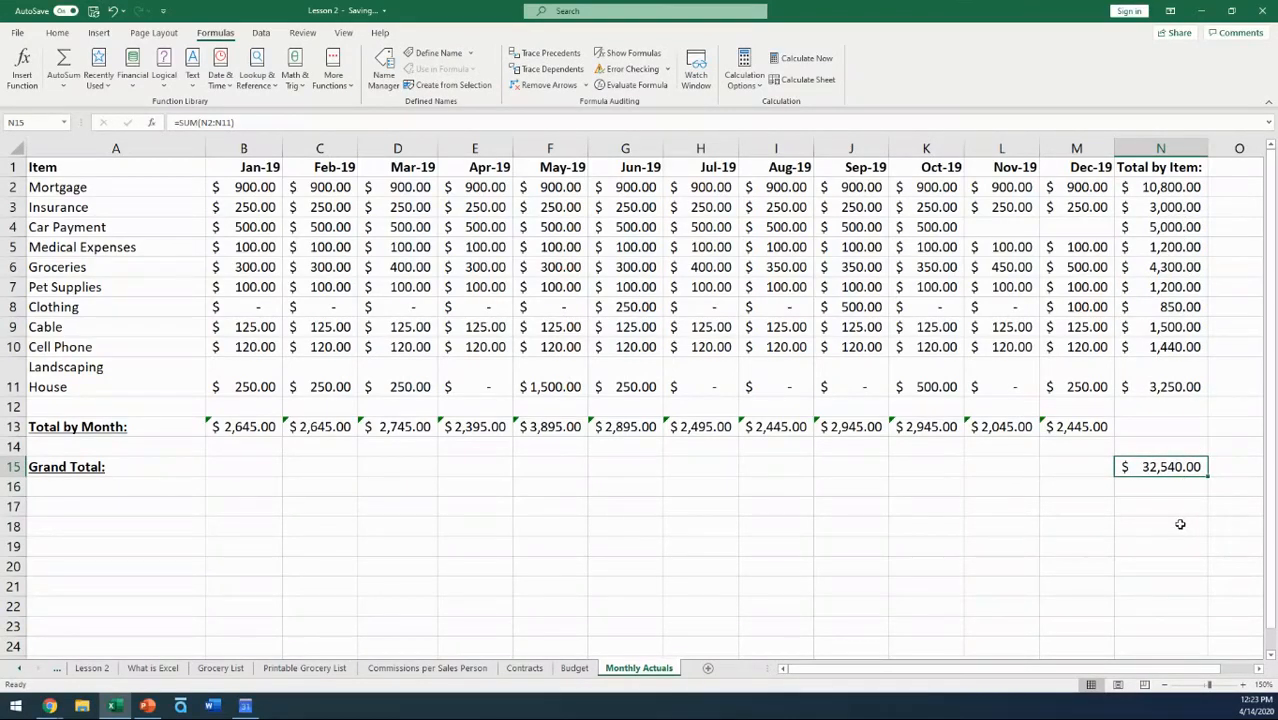
pyautogui.click(1151, 188)
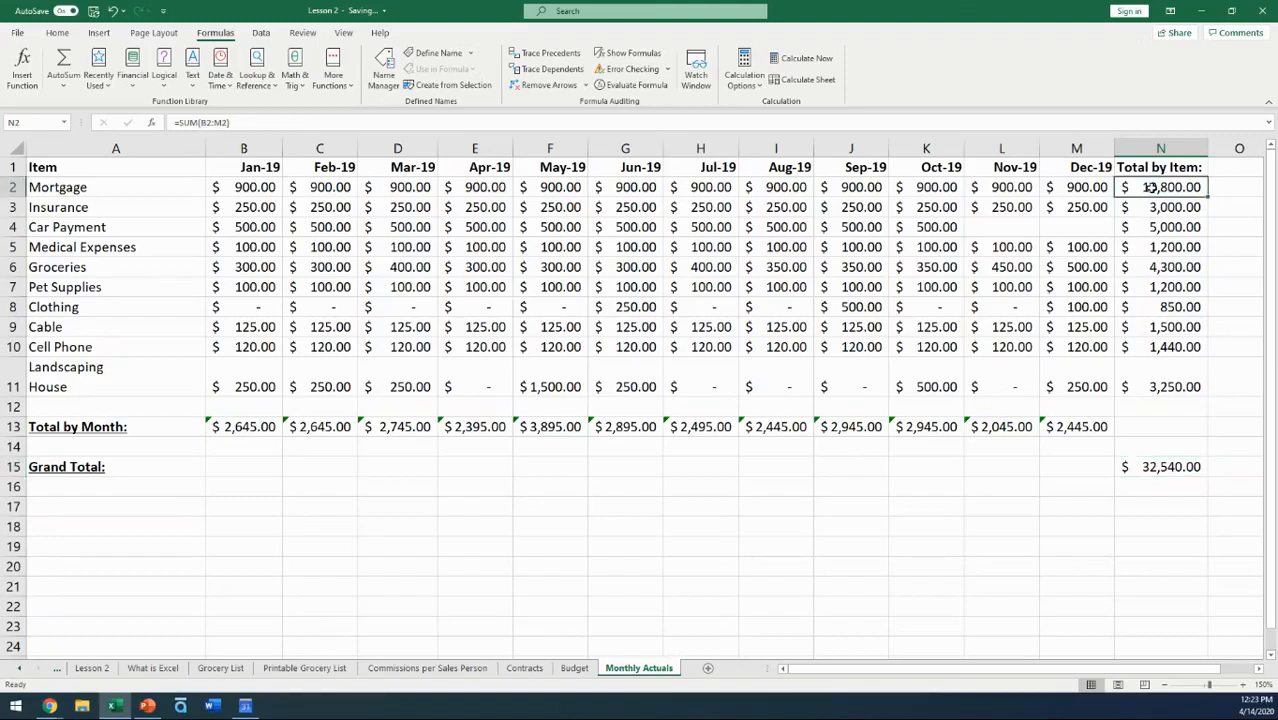
pyautogui.moveTo(1151, 188); pyautogui.dragTo(1151, 386)
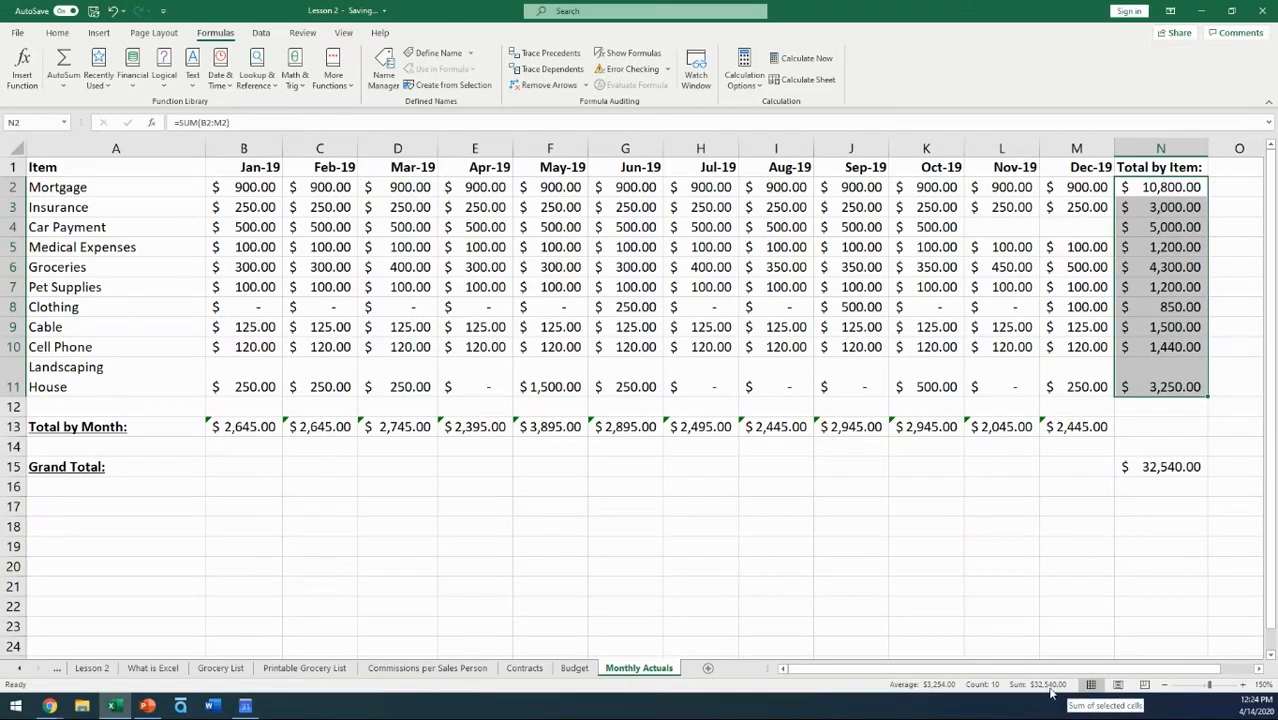
pyautogui.click(920, 503)
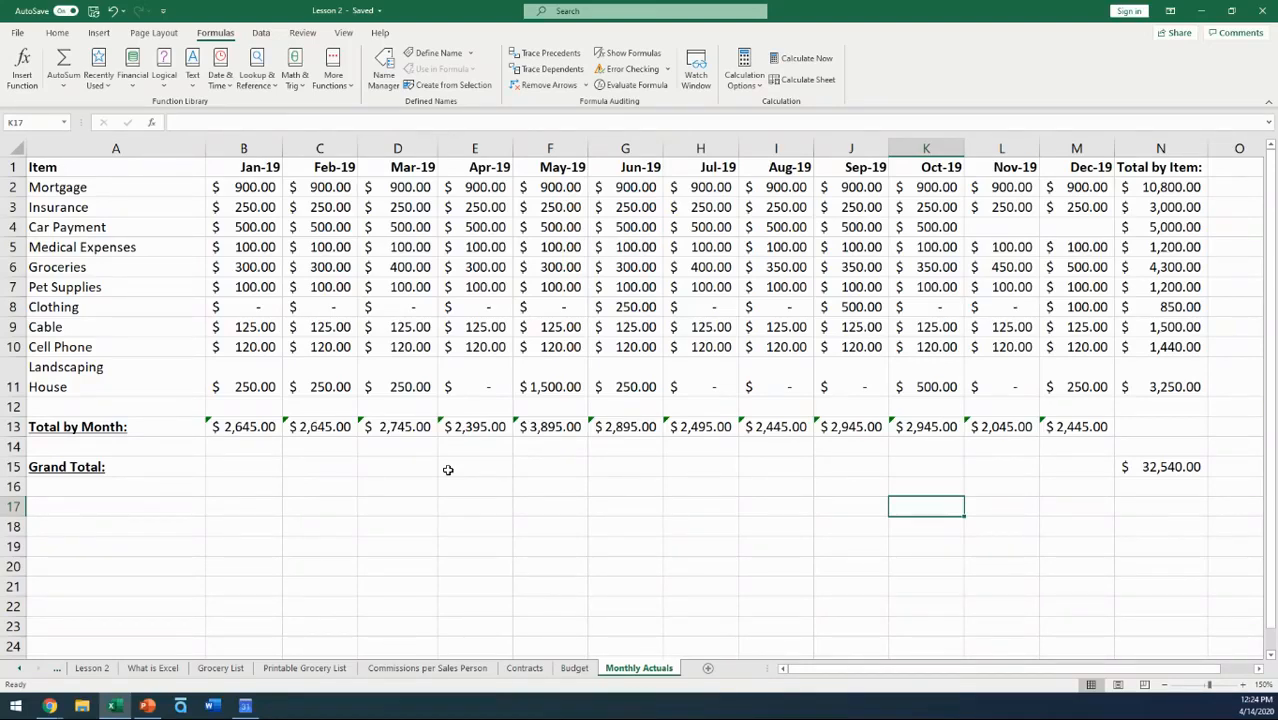
# - Examine the commission table and its charts on the Commissions per Sales Person sheet, comparing them with the plain Monthly Actuals sheet
pyautogui.click(462, 674)
pyautogui.scroll(5, 586, 500)
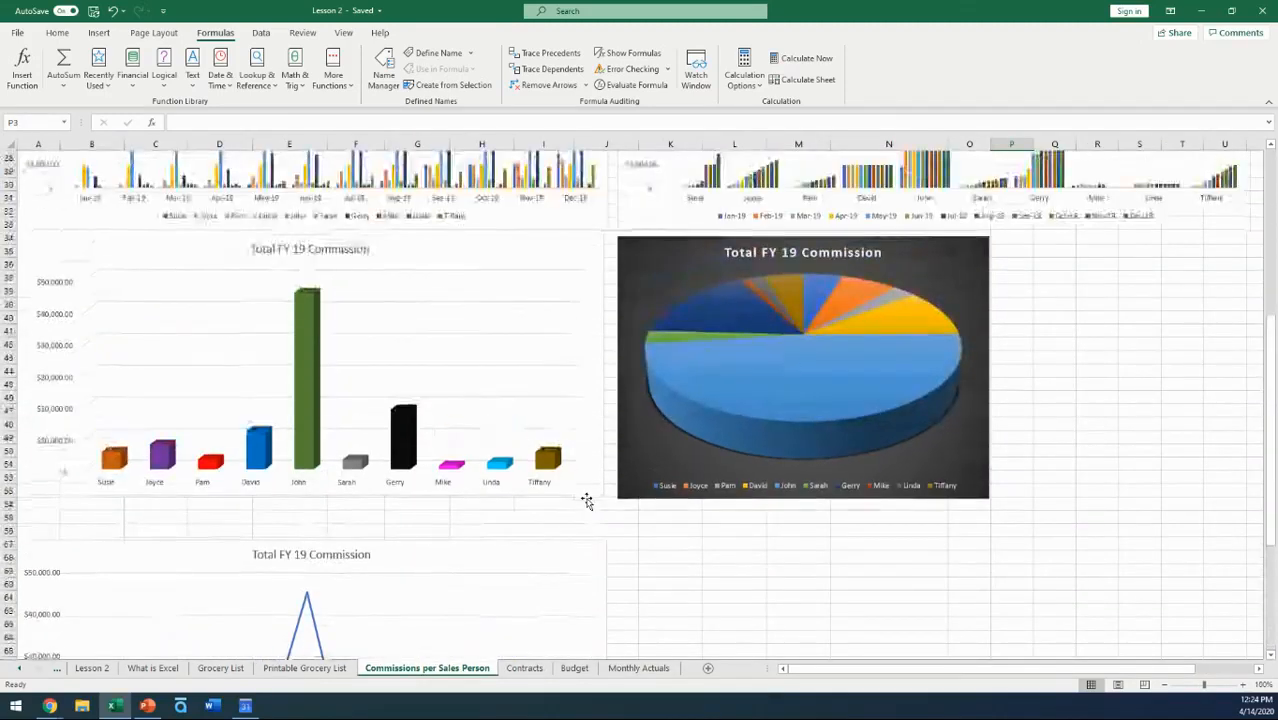
pyautogui.scroll(8, 586, 500)
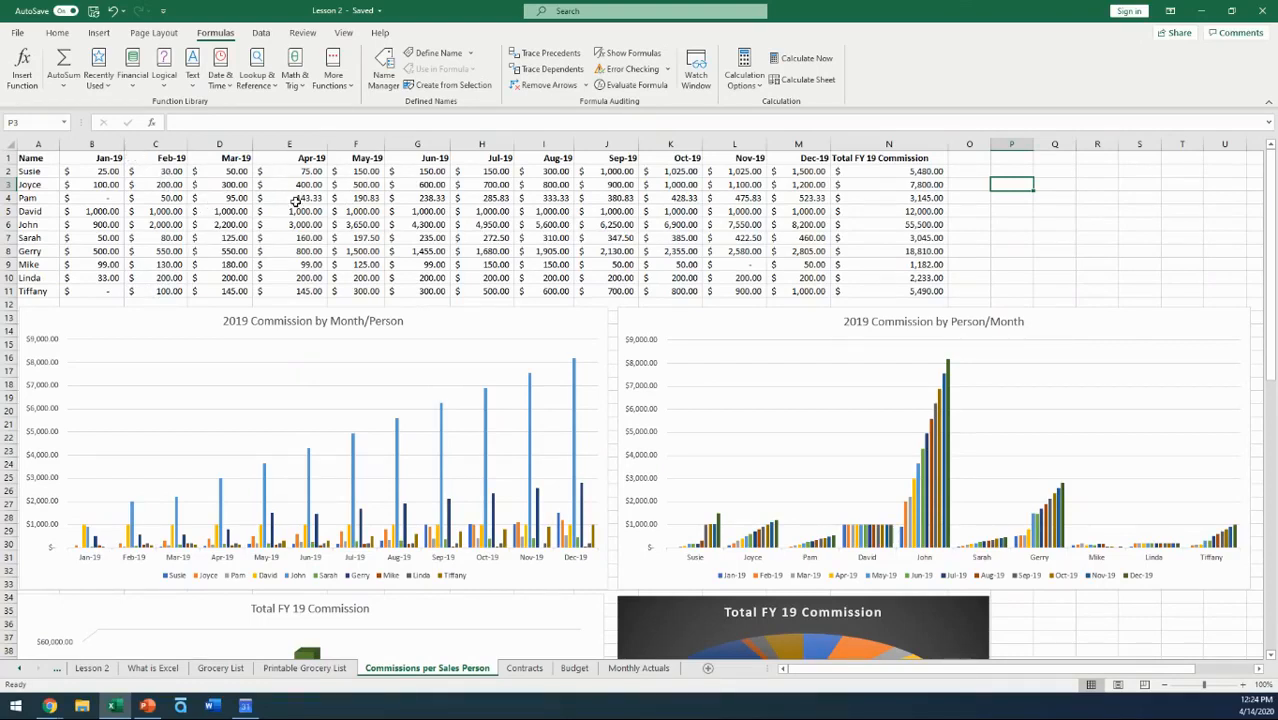
pyautogui.scroll(-2, 296, 201)
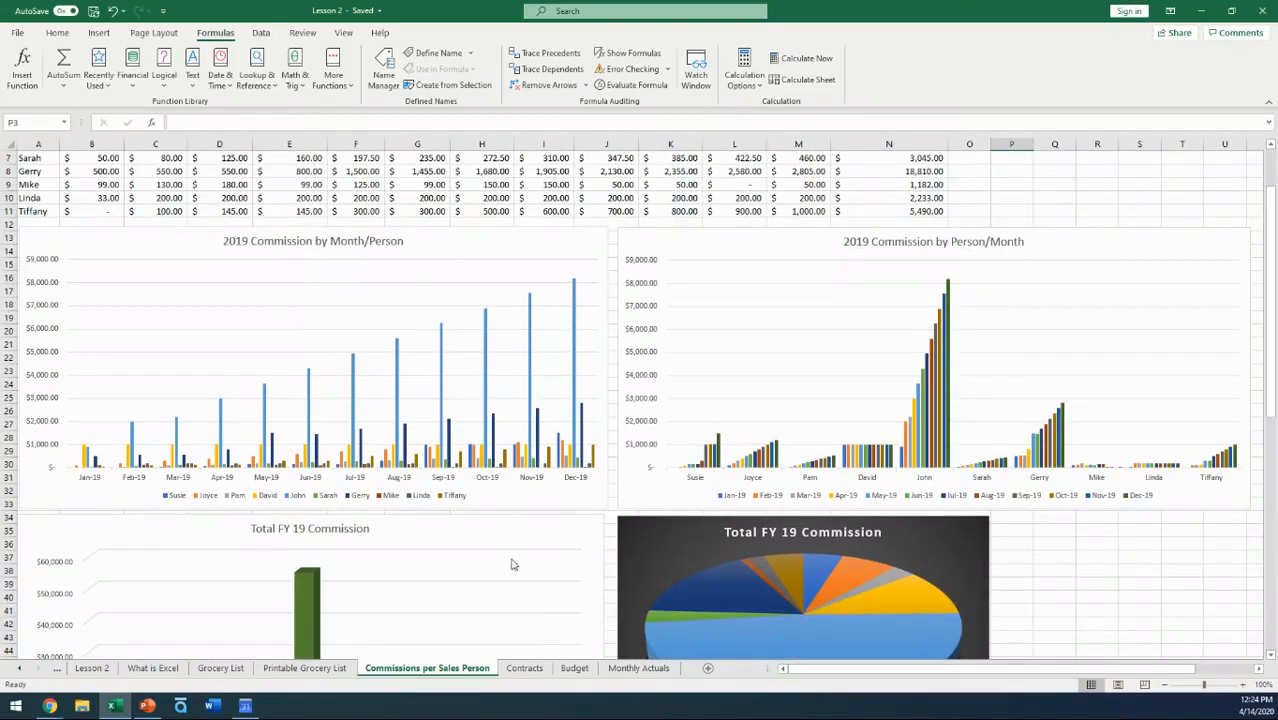
pyautogui.scroll(-4, 510, 555)
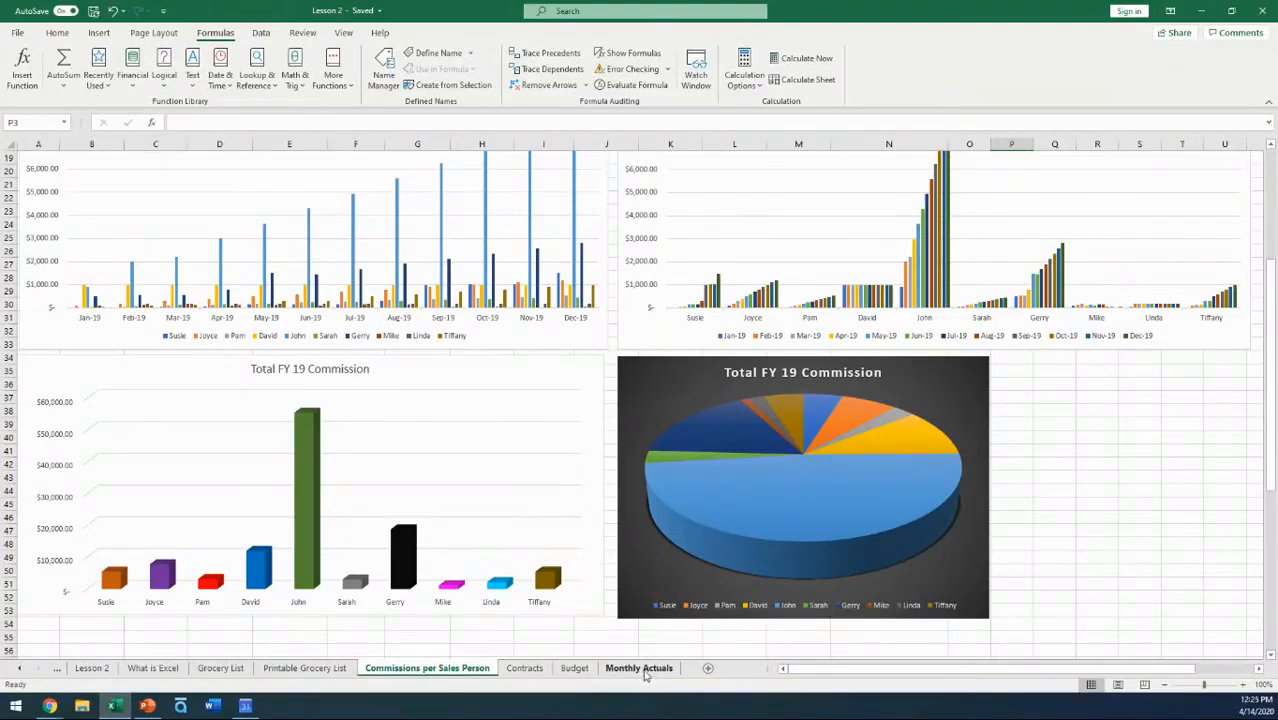
pyautogui.click(638, 668)
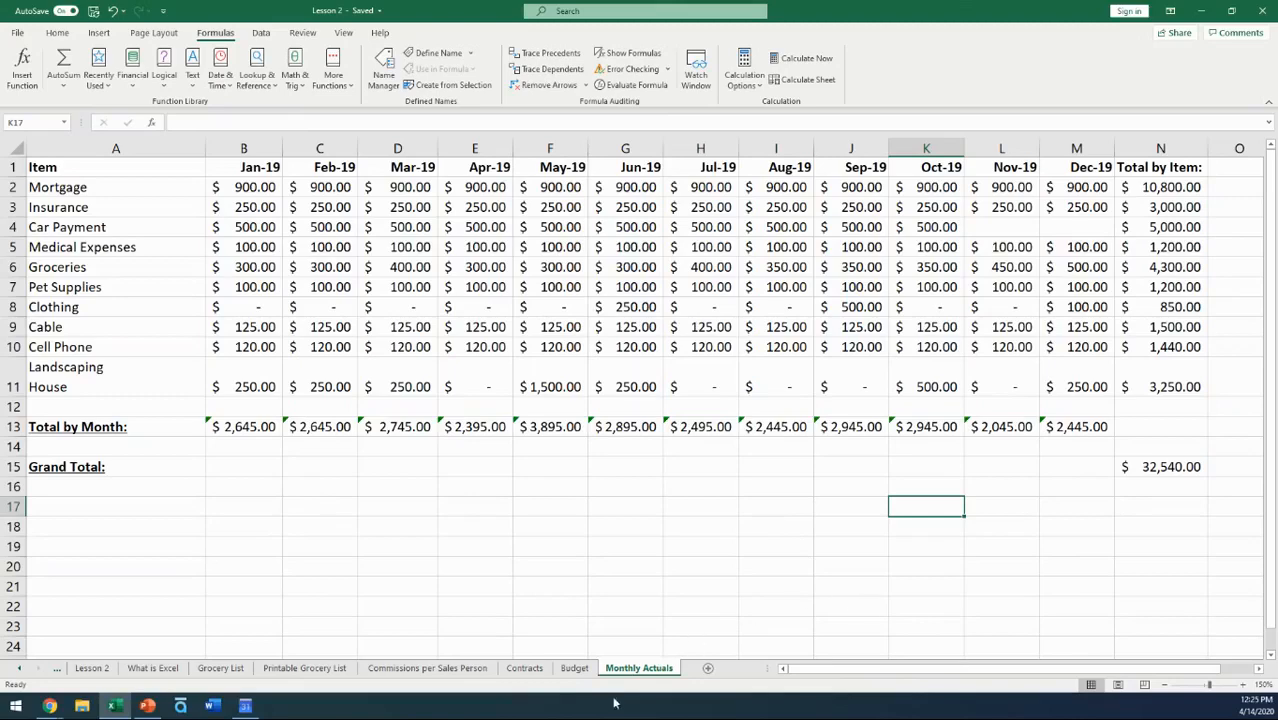
pyautogui.click(434, 669)
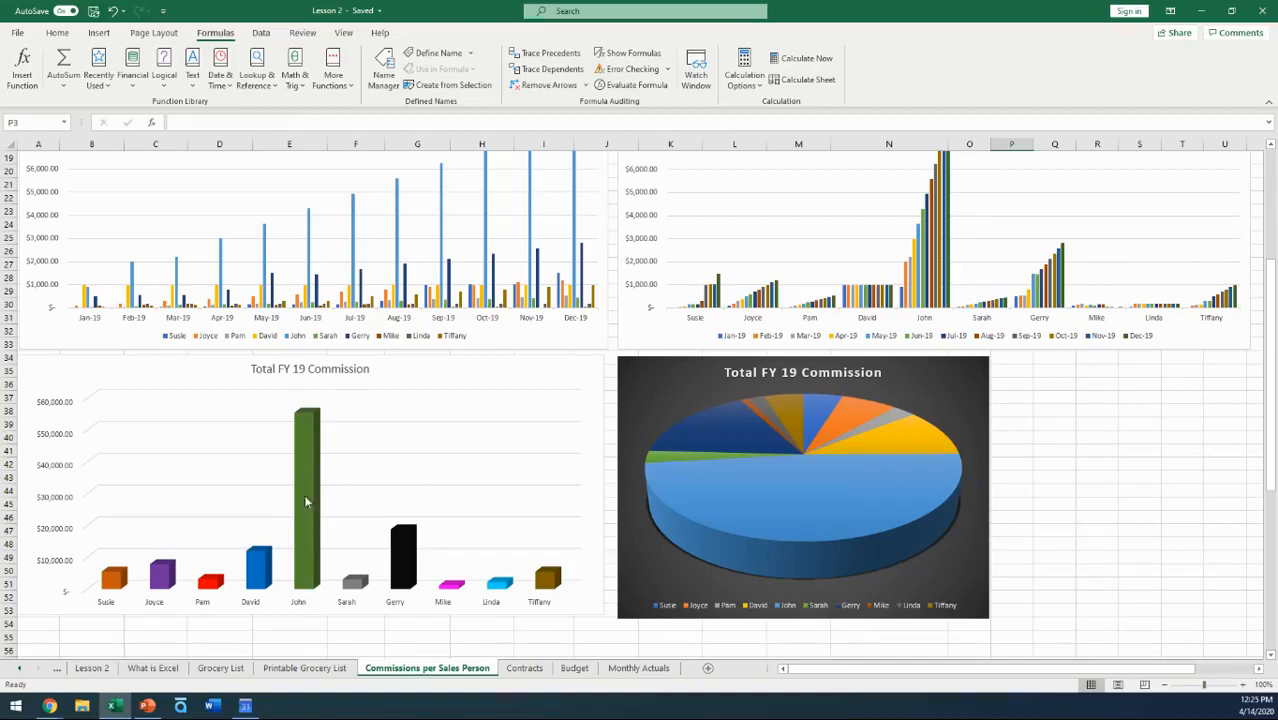
pyautogui.scroll(3, 320, 483)
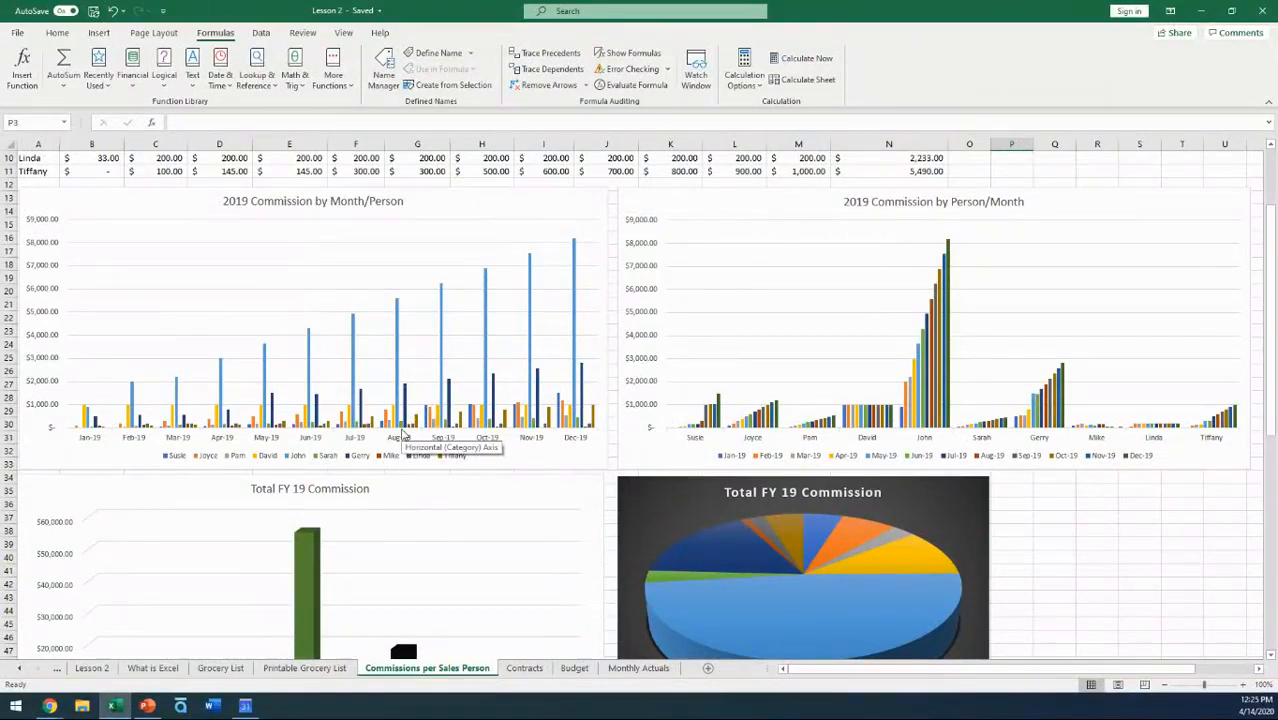
pyautogui.scroll(-3, 402, 433)
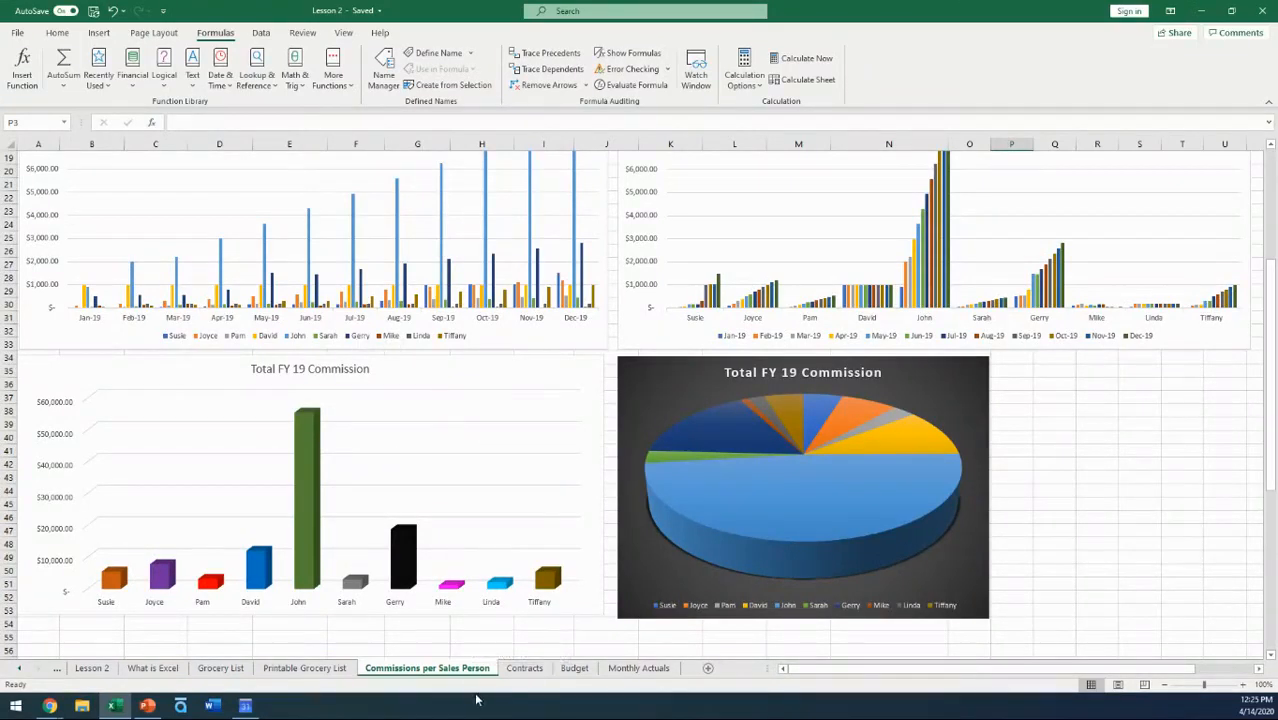
# - Insert a clustered column chart on Monthly Actuals from the item names in A1:A11 and the item totals in N1:N11
pyautogui.click(645, 668)
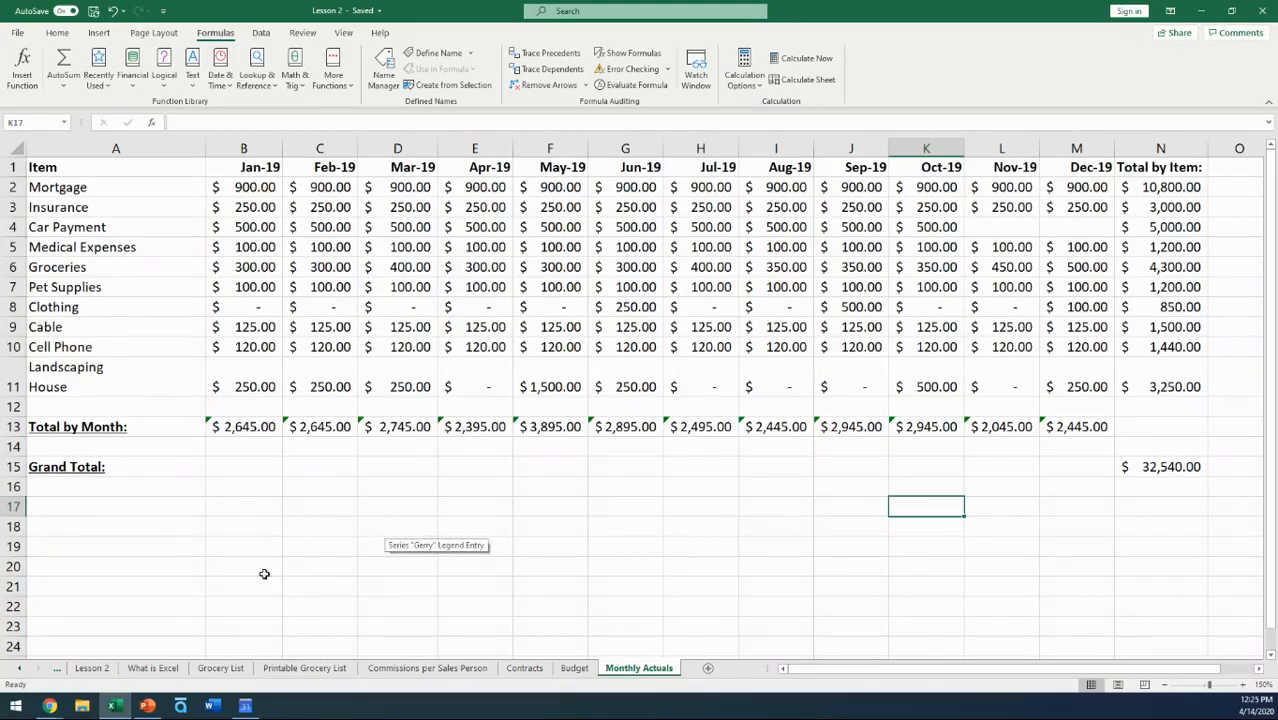
pyautogui.click(162, 528)
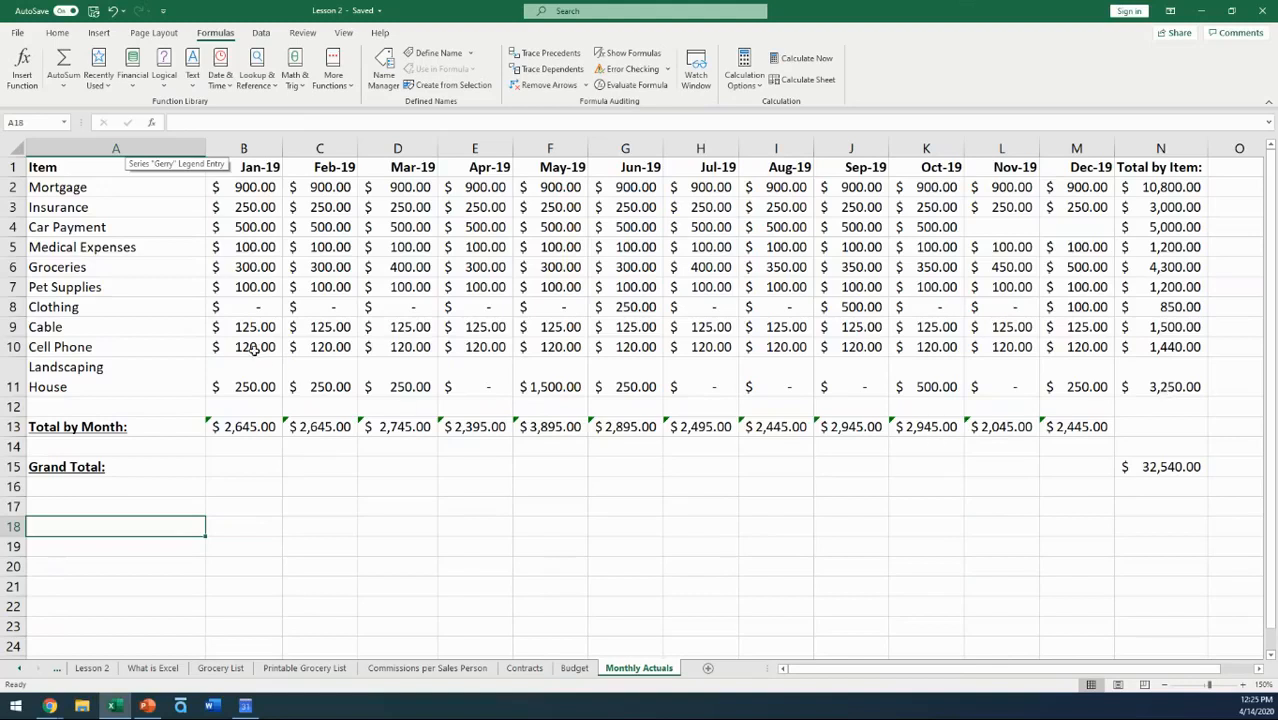
pyautogui.click(71, 167)
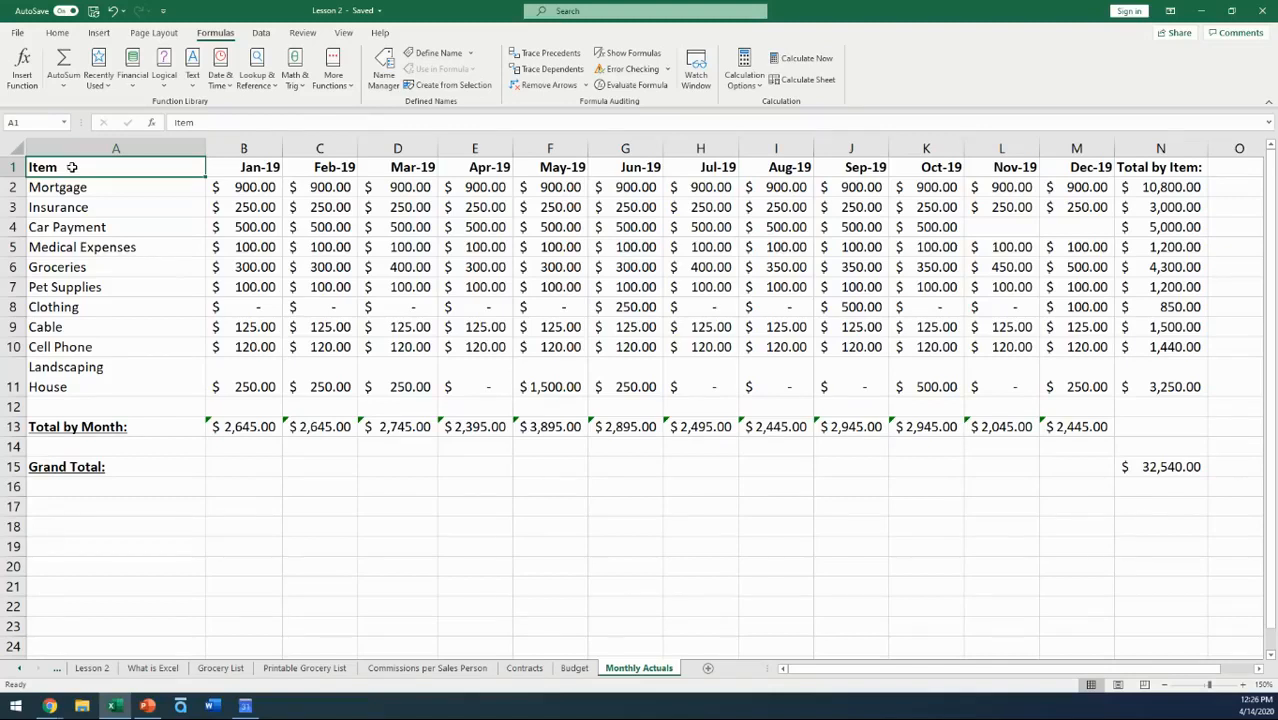
pyautogui.moveTo(71, 167); pyautogui.dragTo(81, 388)
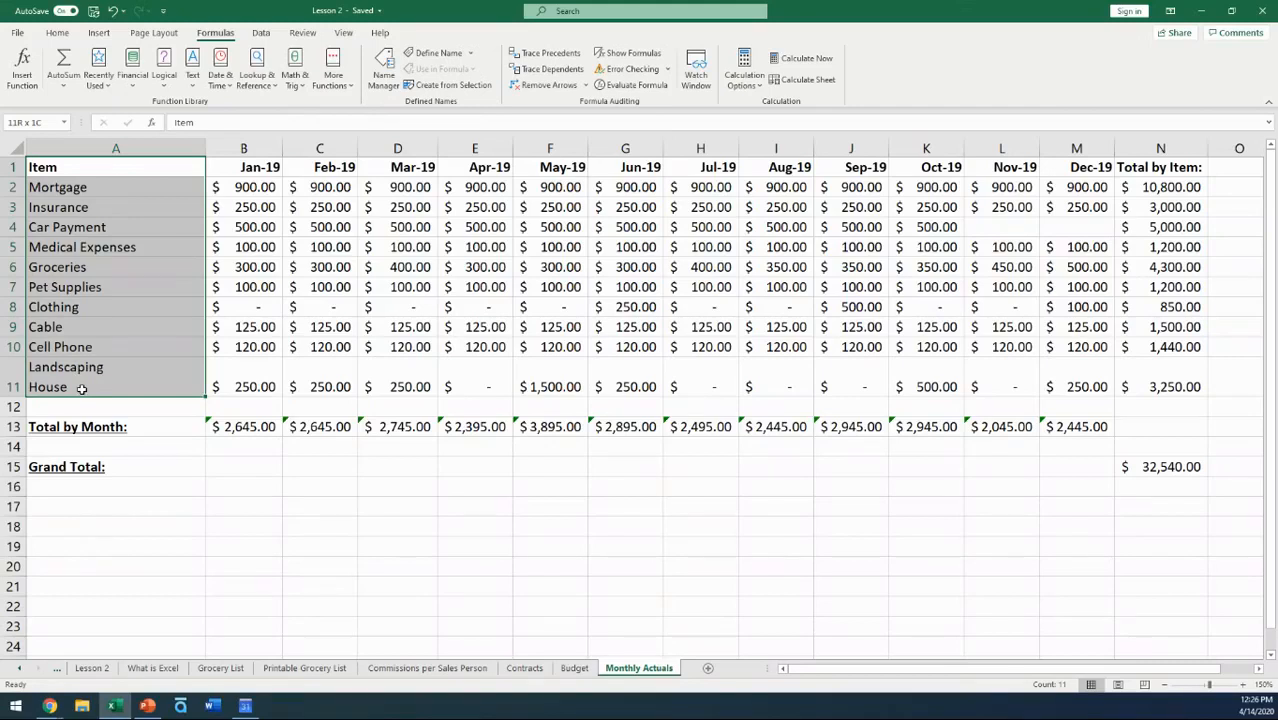
pyautogui.moveTo(81, 388); pyautogui.dragTo(81, 388)
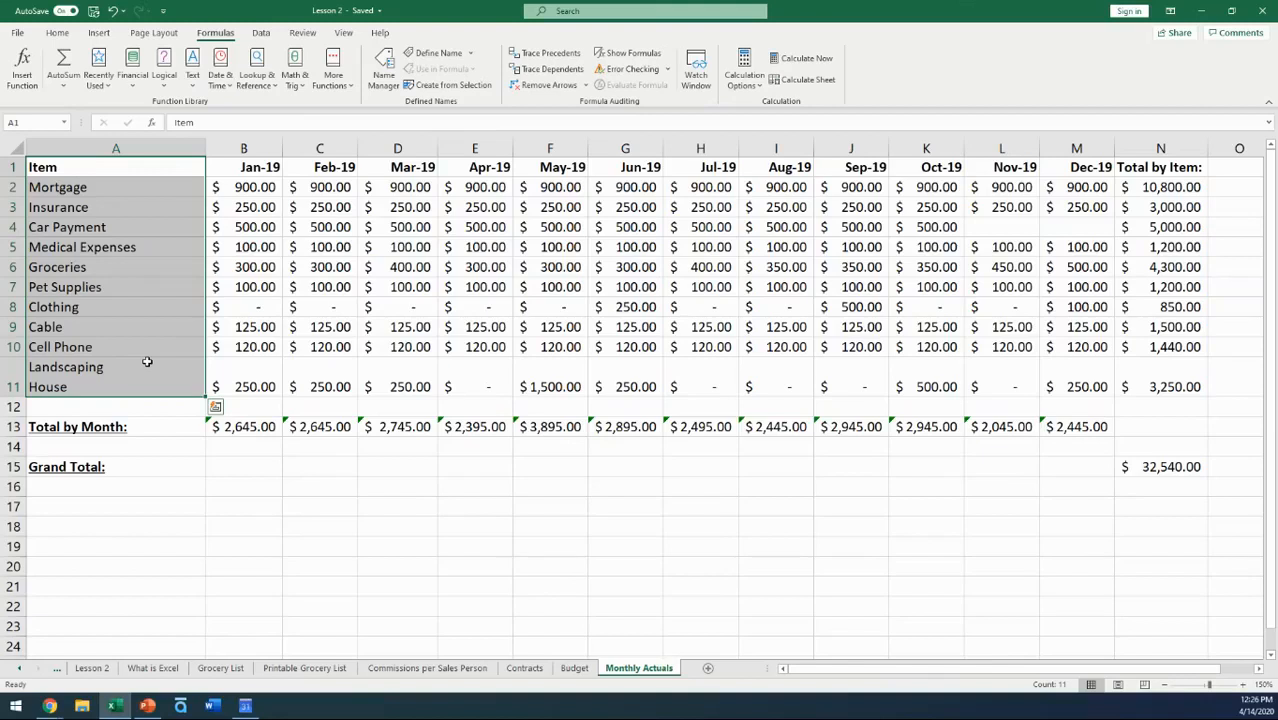
pyautogui.keyDown('ctrl'); pyautogui.click(1143, 168); pyautogui.keyUp('ctrl')
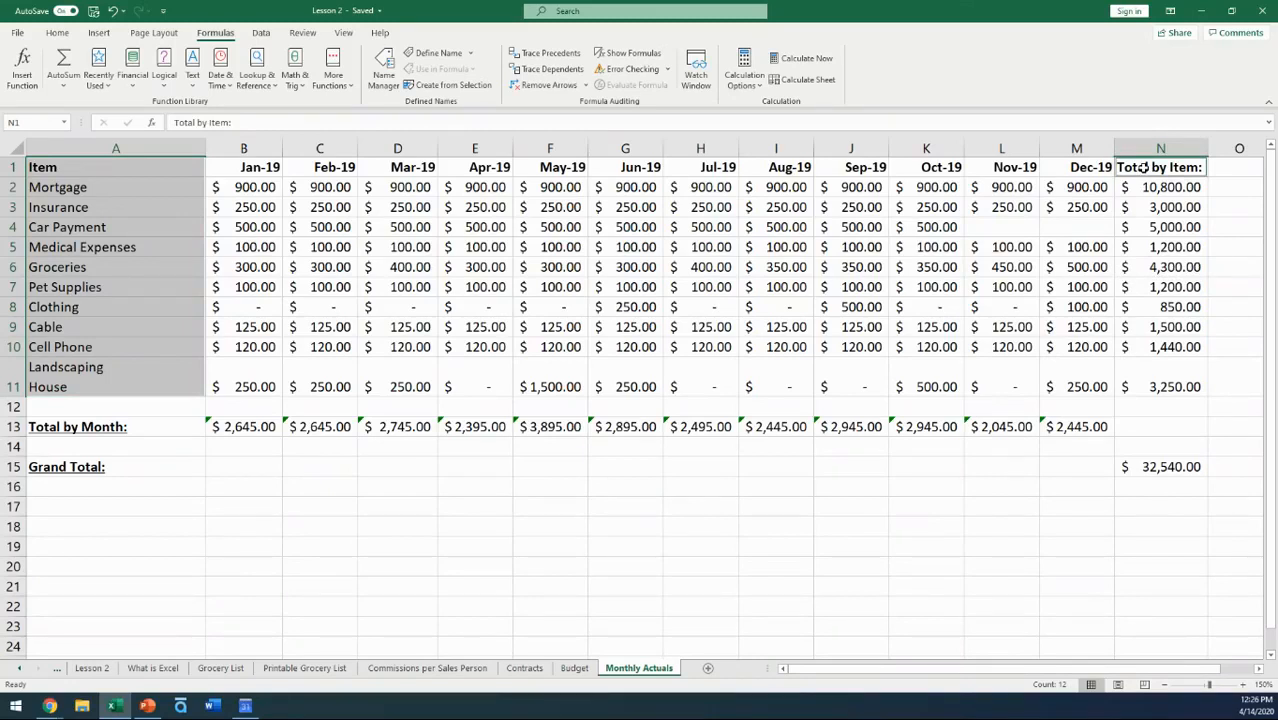
pyautogui.moveTo(1143, 168); pyautogui.dragTo(1148, 383)
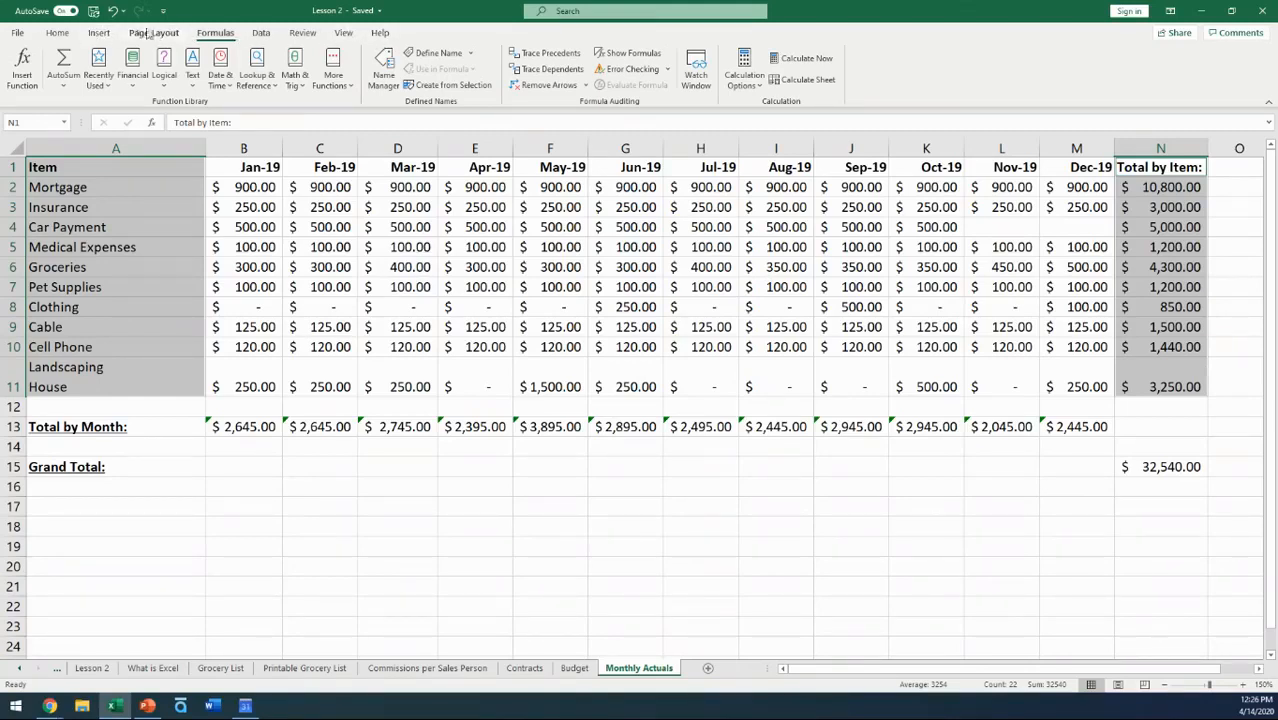
pyautogui.click(100, 33)
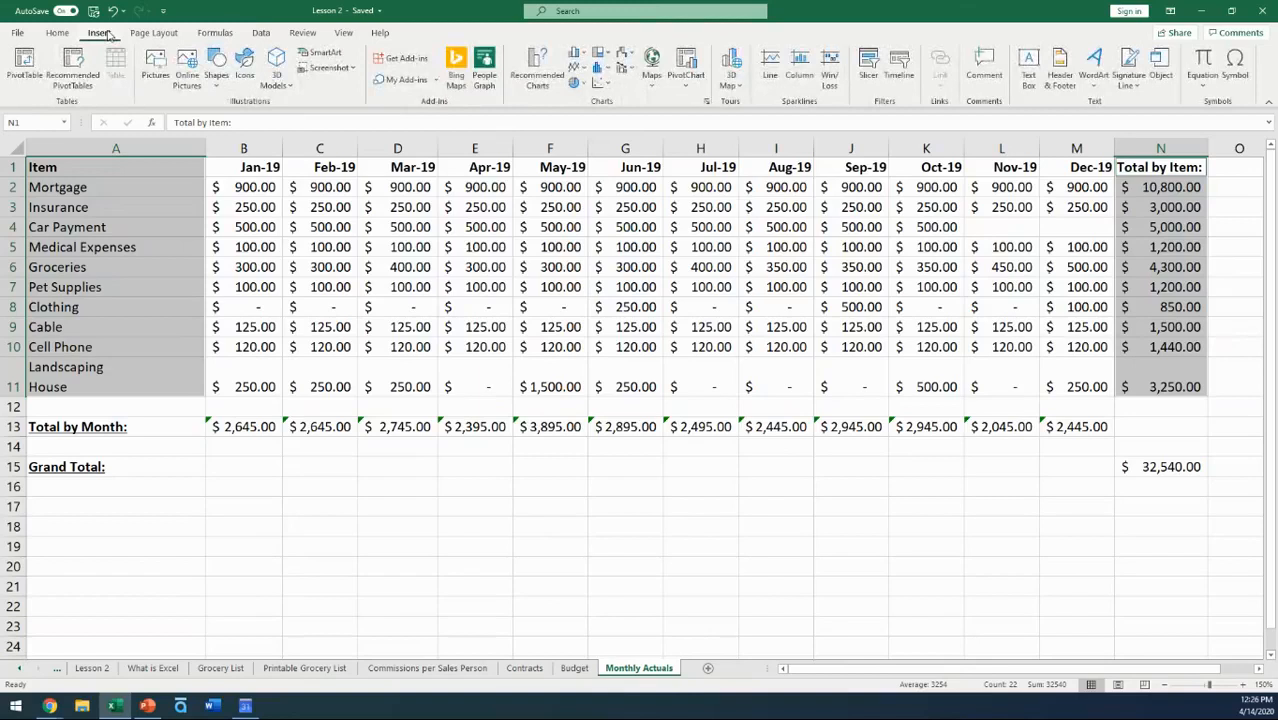
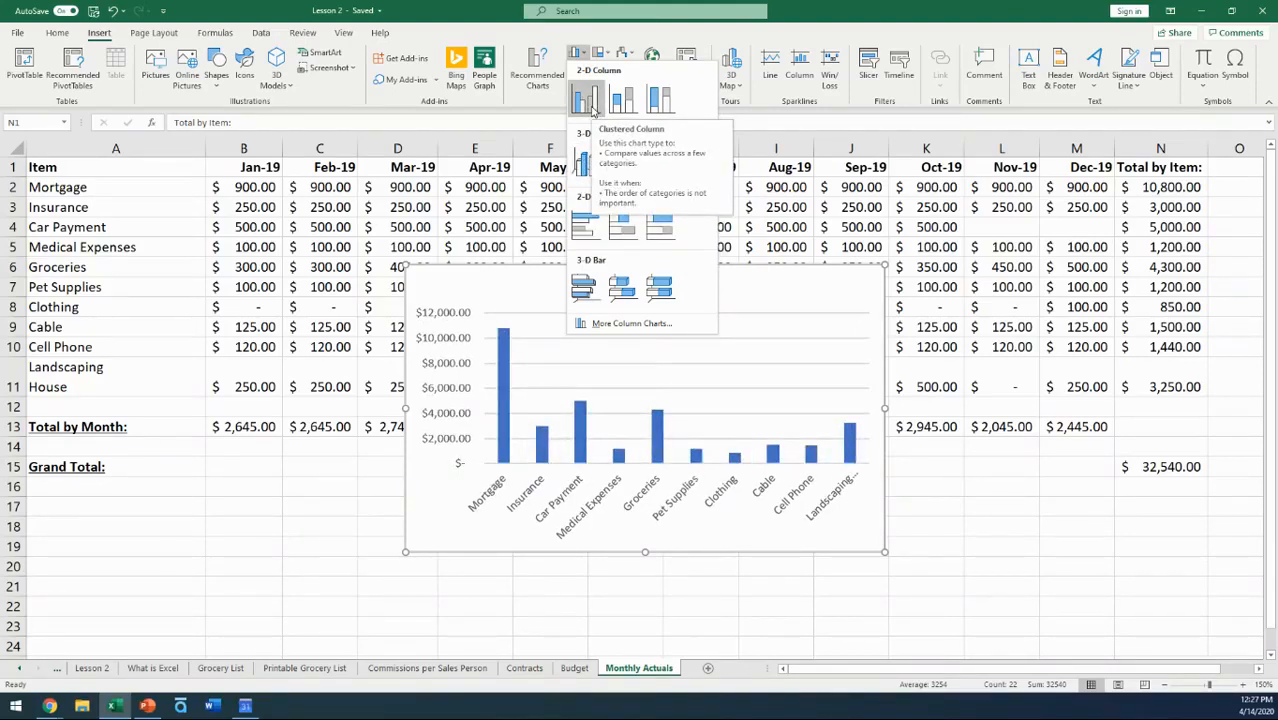
pyautogui.click(589, 104)
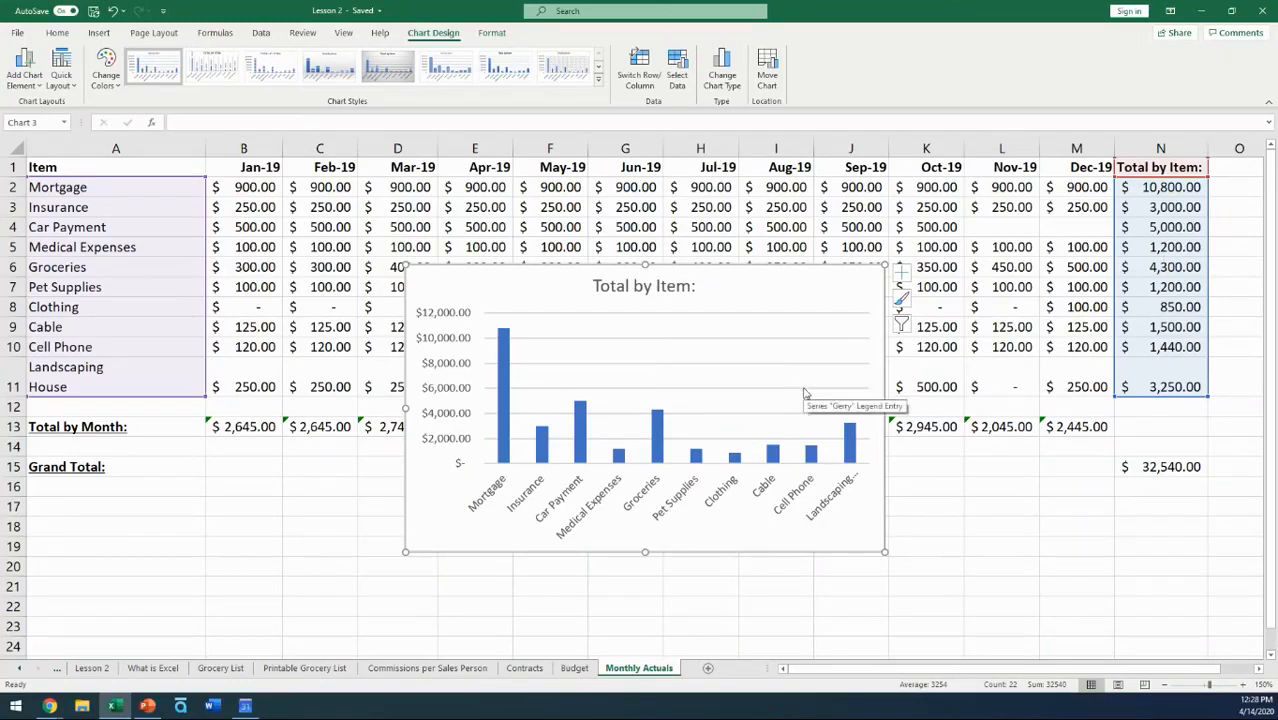
# - Move the Total by Item chart below the Grand Total row, aligned with the start of column A
pyautogui.click(718, 586)
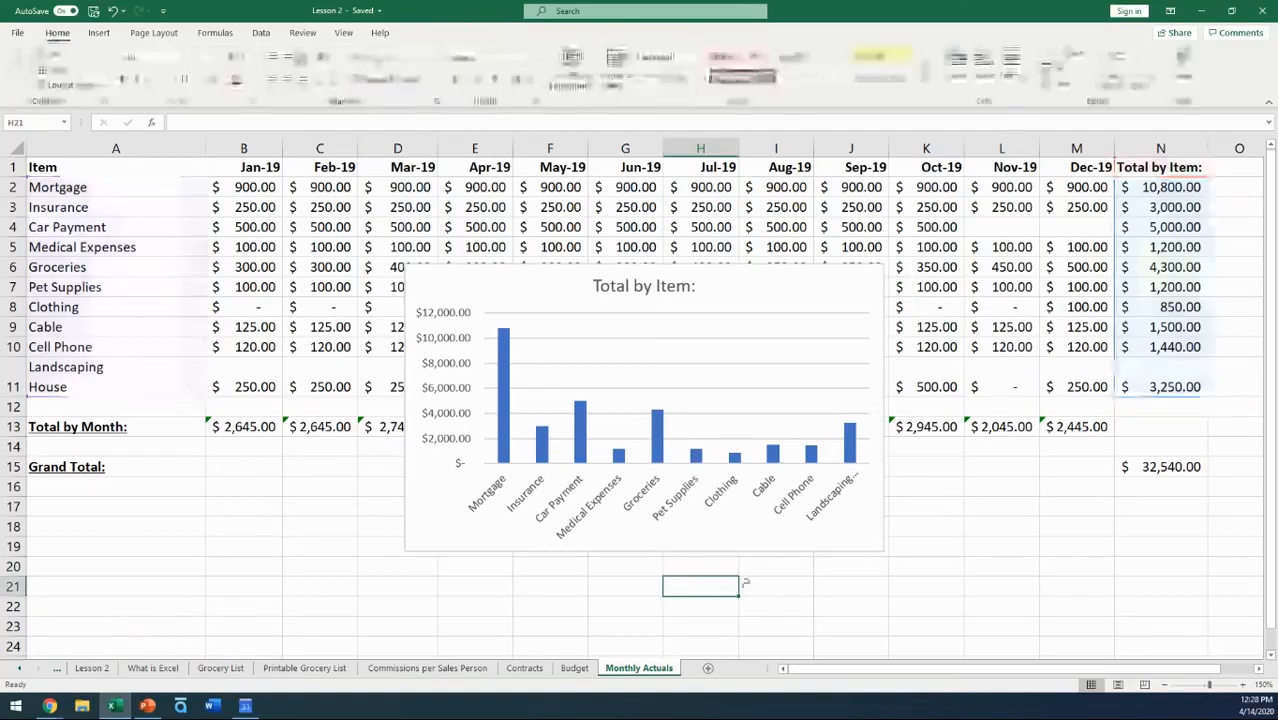
pyautogui.click(725, 287)
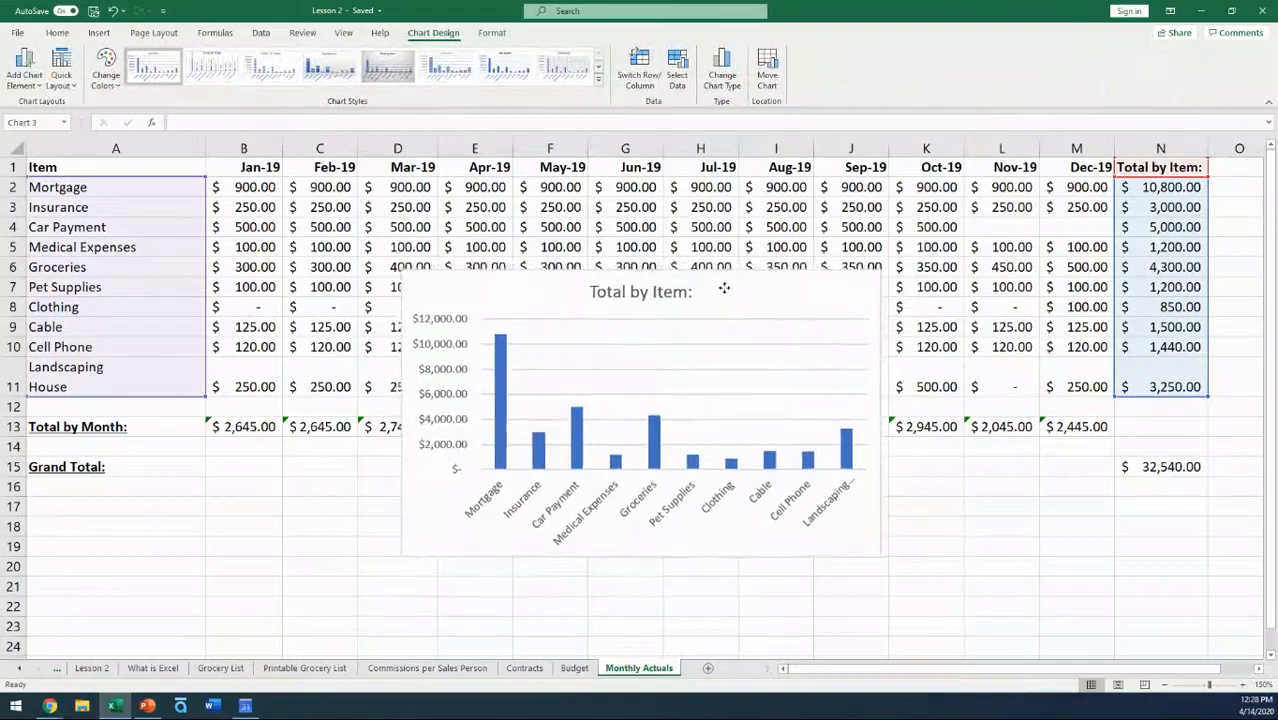
pyautogui.moveTo(725, 287); pyautogui.dragTo(354, 506)
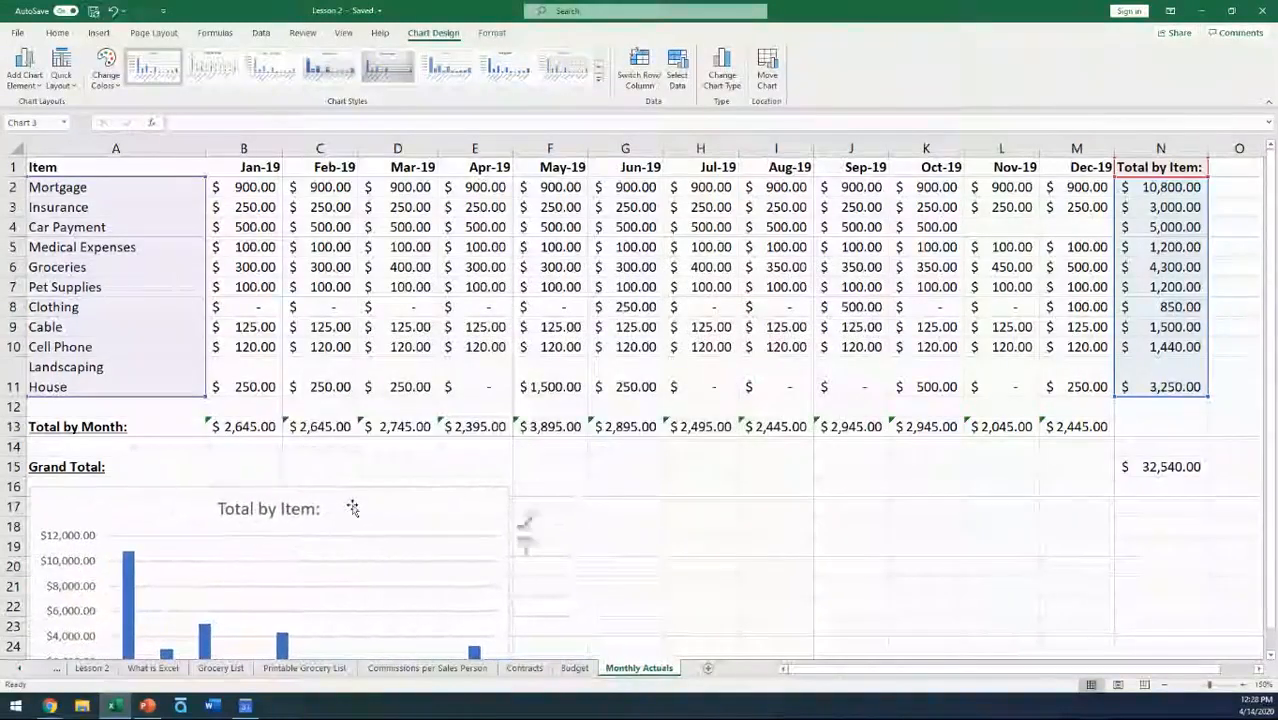
# - Widen the month columns C through M so that their amounts fit at 140% zoom
pyautogui.click(1164, 685)
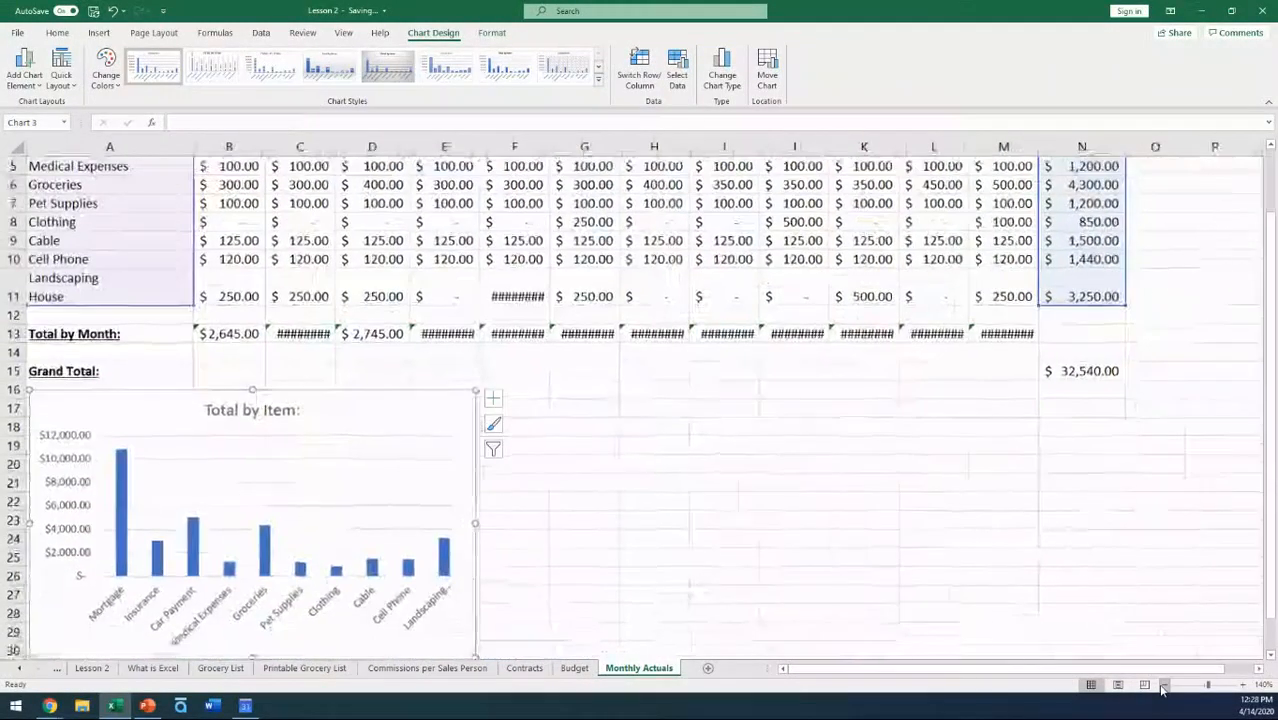
pyautogui.click(1090, 517)
pyautogui.scroll(2, 1090, 514)
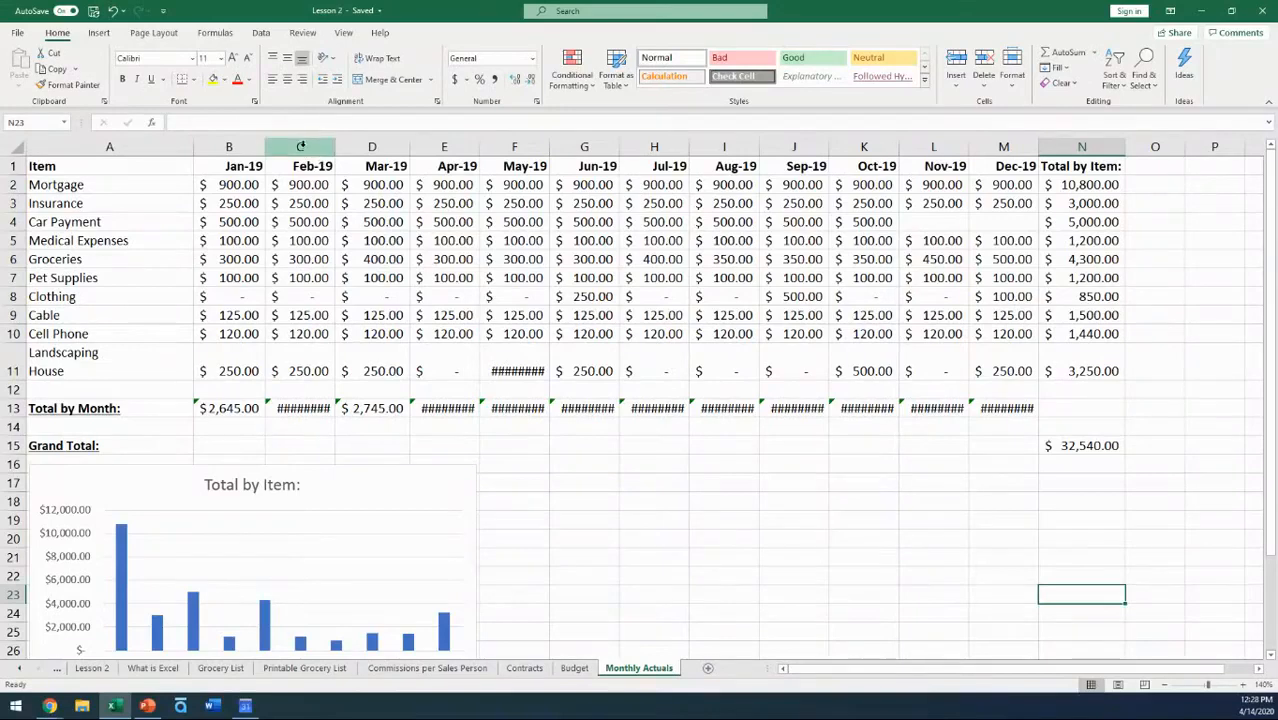
pyautogui.moveTo(300, 147); pyautogui.dragTo(1040, 143)
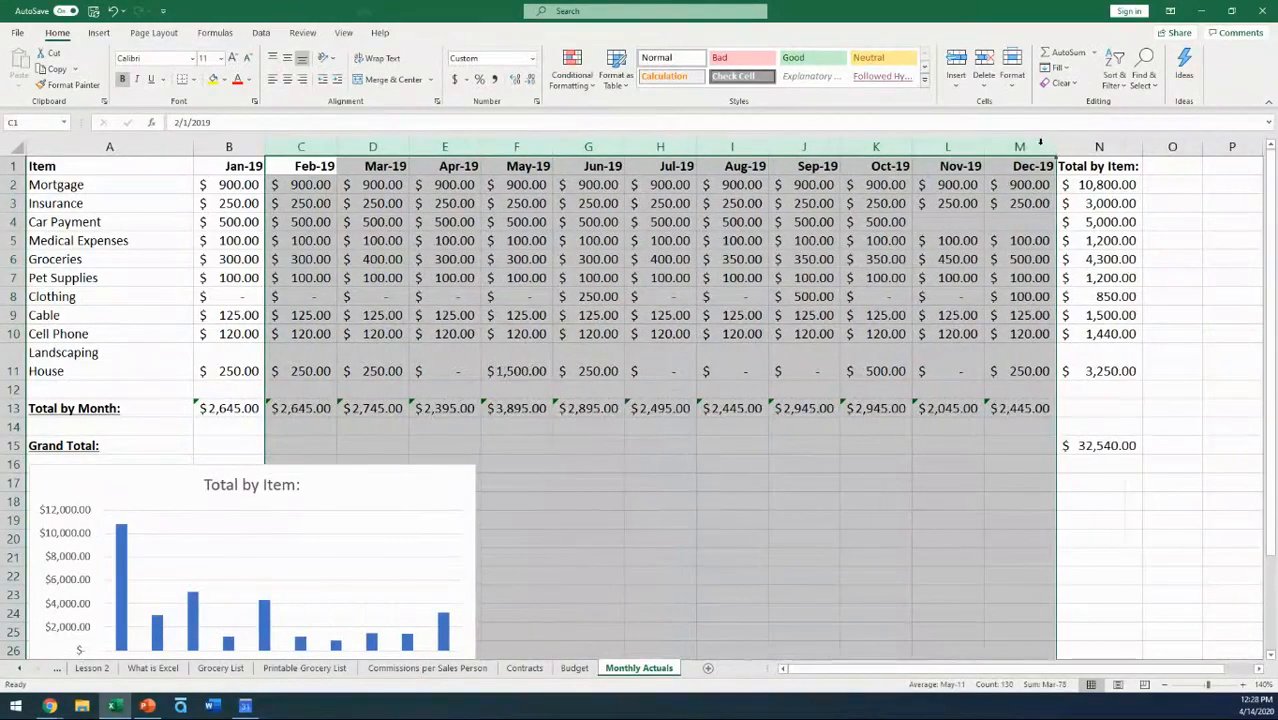
pyautogui.click(810, 470)
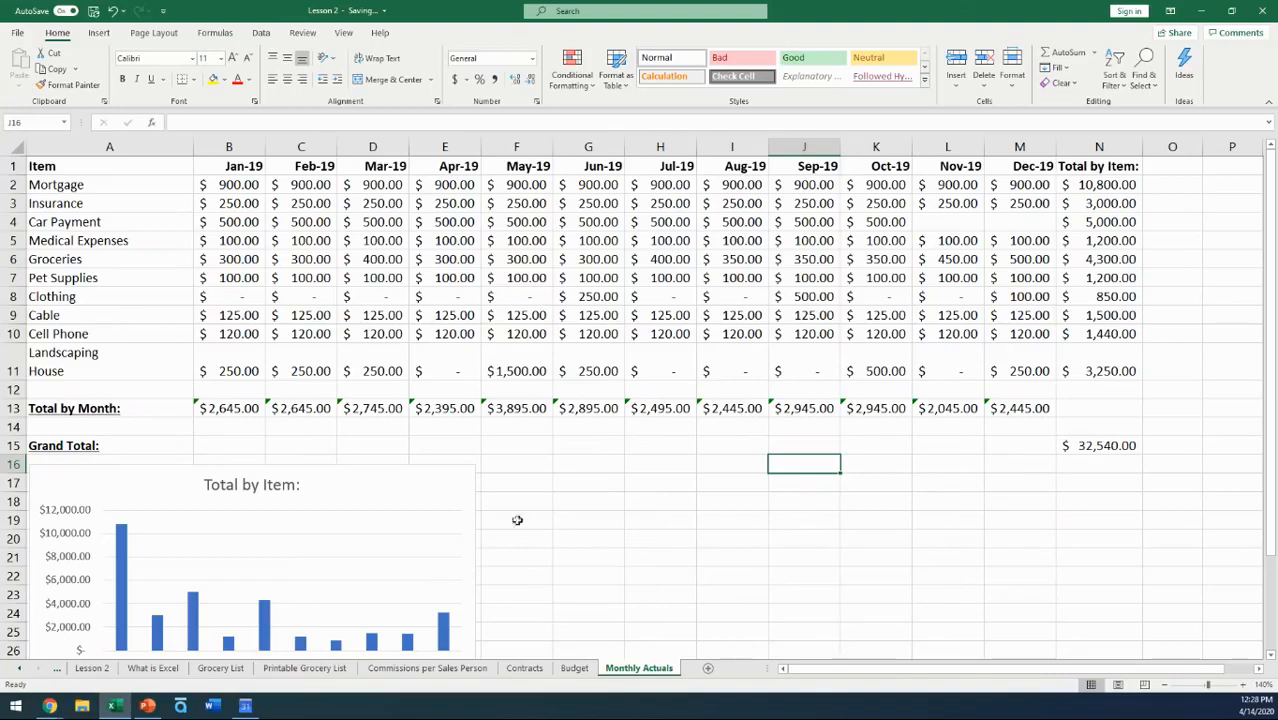
pyautogui.scroll(-2, 365, 530)
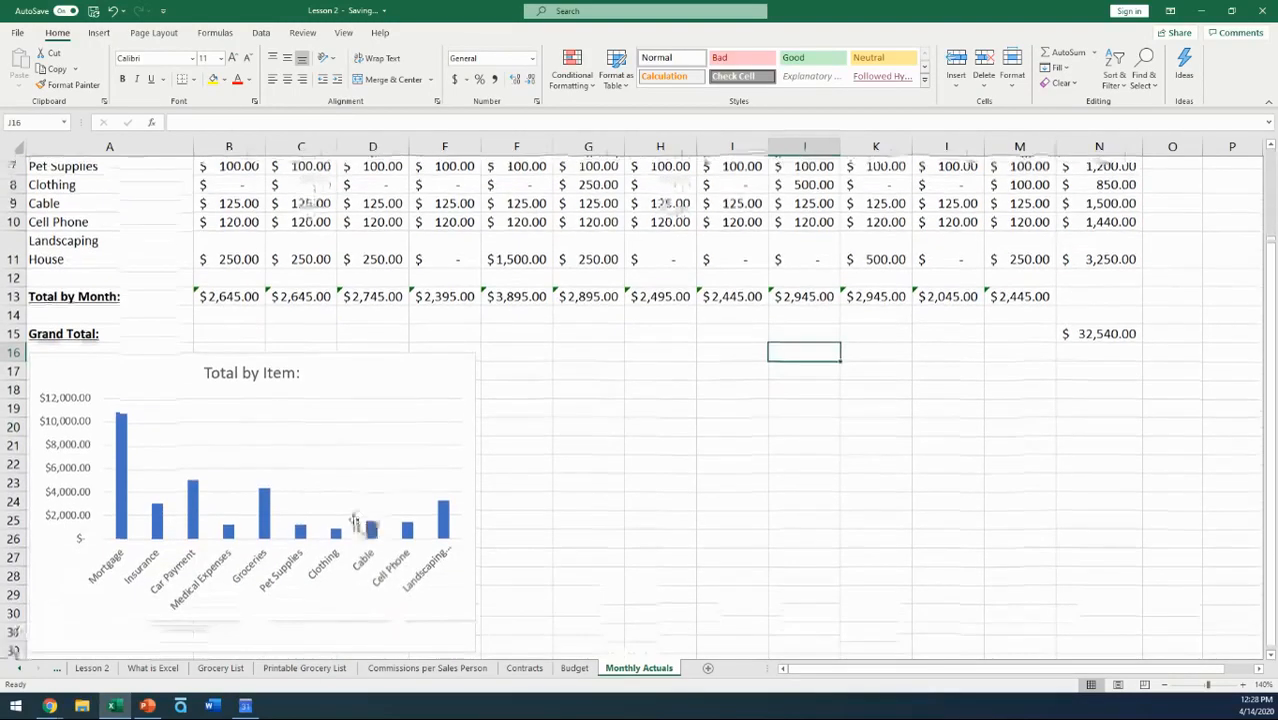
pyautogui.scroll(1, 353, 522)
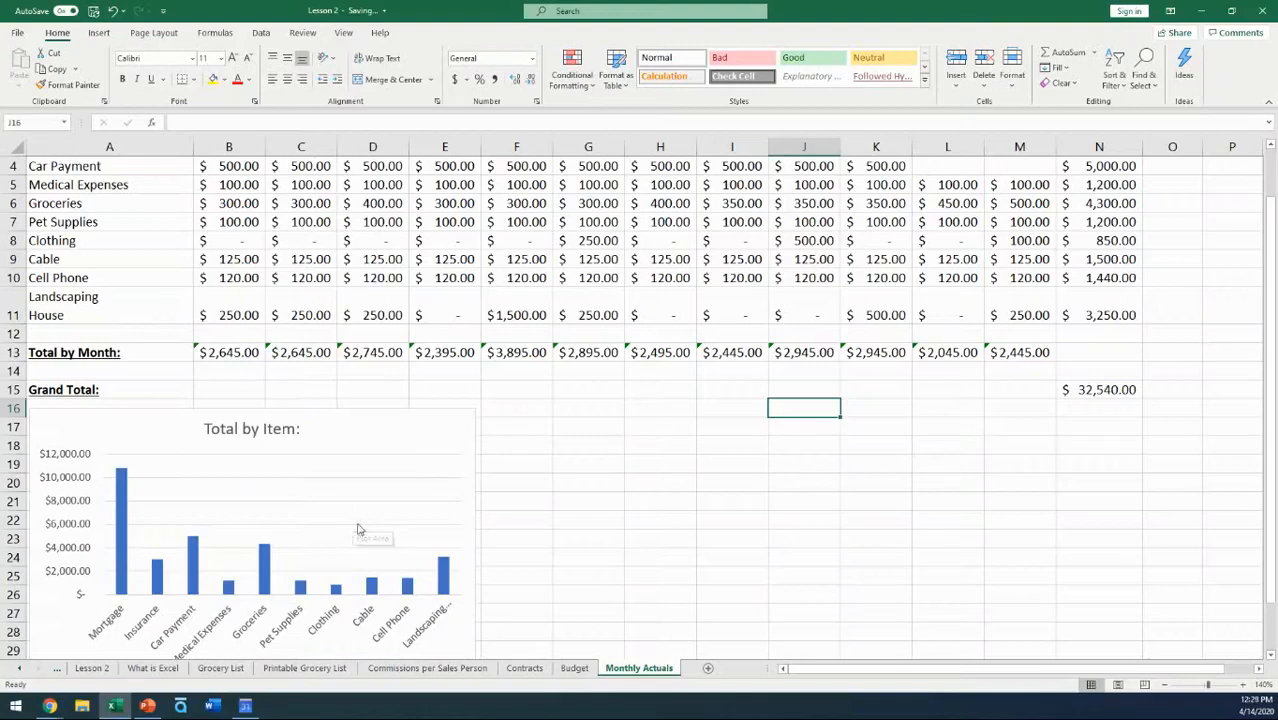
pyautogui.scroll(1, 355, 522)
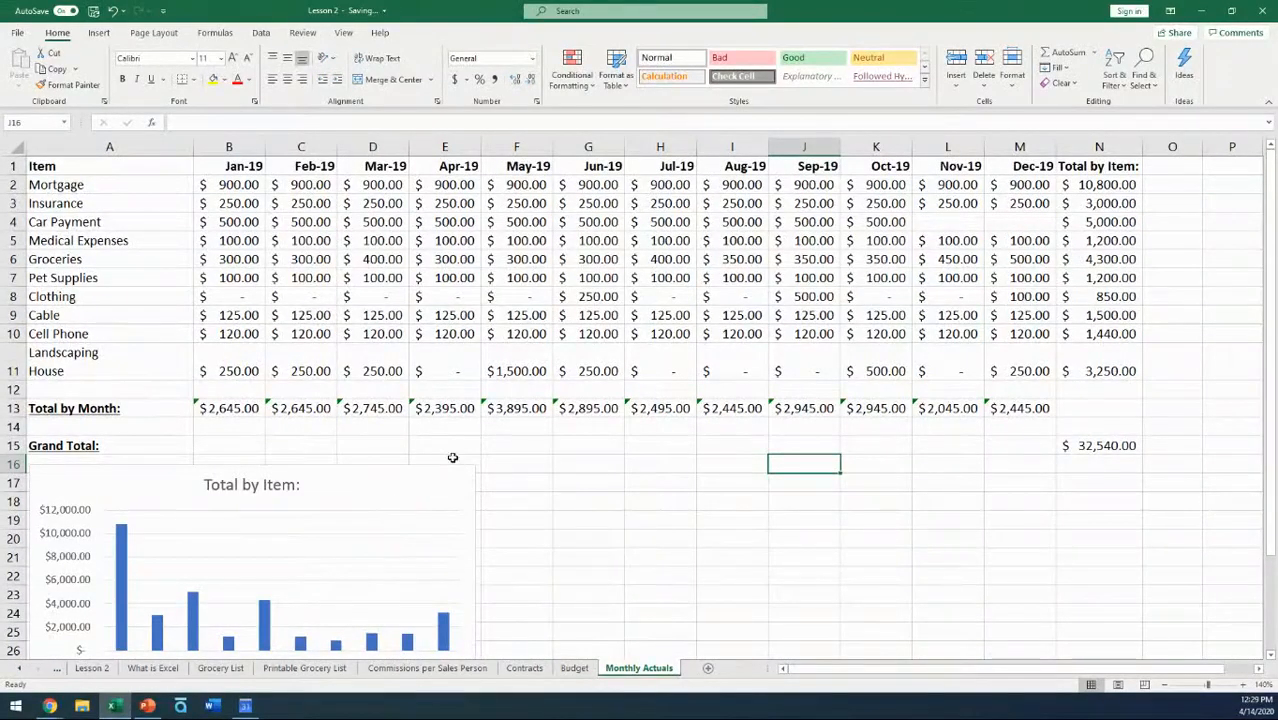
pyautogui.click(610, 498)
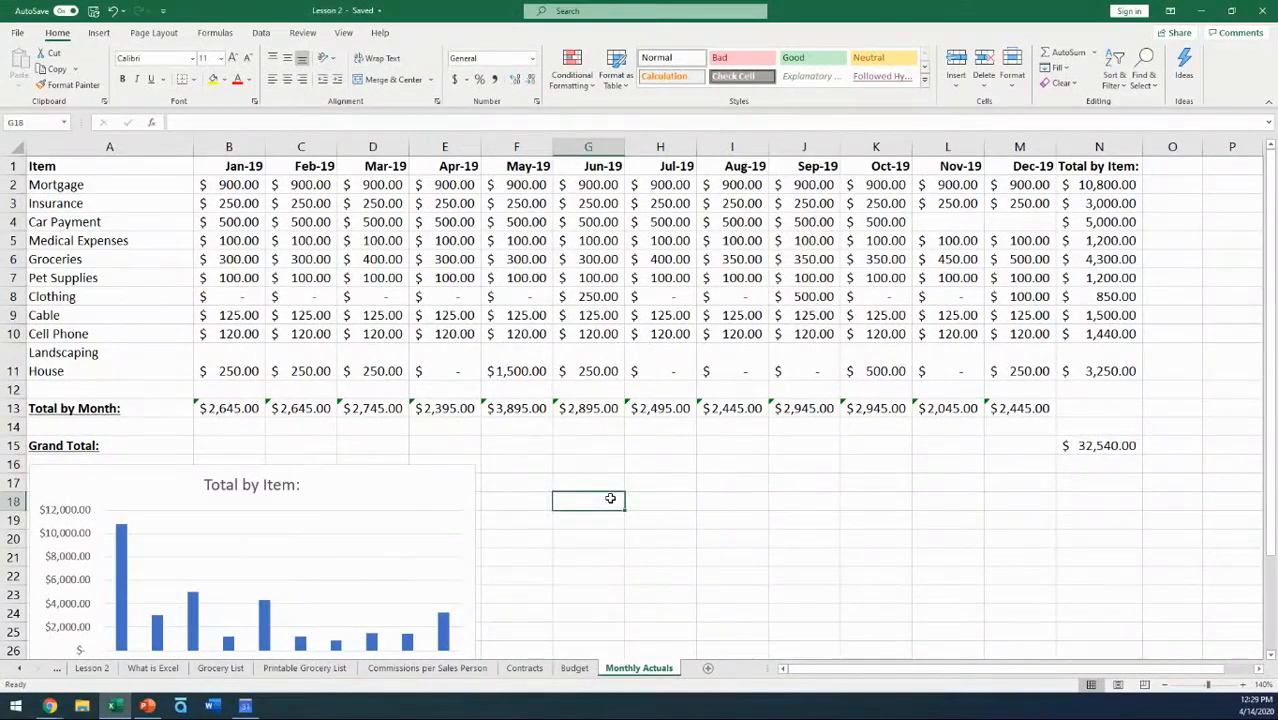
# - Insert a clustered column chart from the month headers in B1:M1 and the monthly totals in B13:M13
pyautogui.click(226, 166)
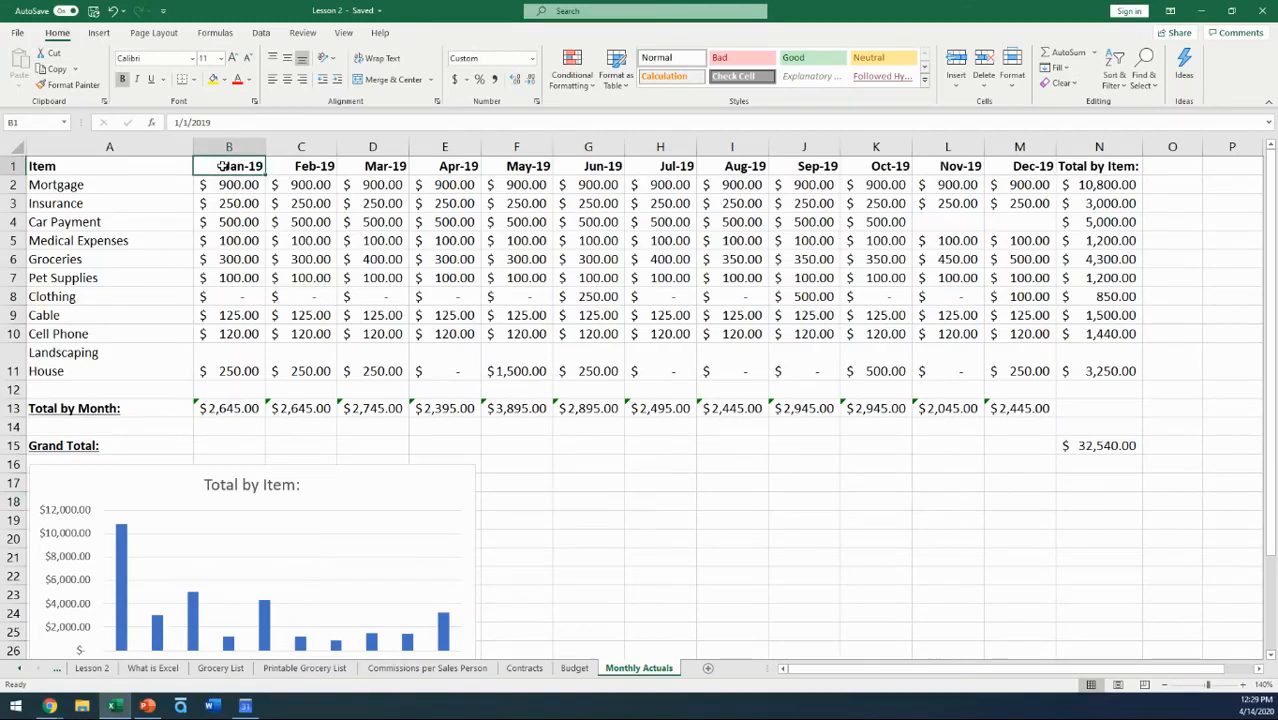
pyautogui.moveTo(222, 166); pyautogui.dragTo(1008, 160)
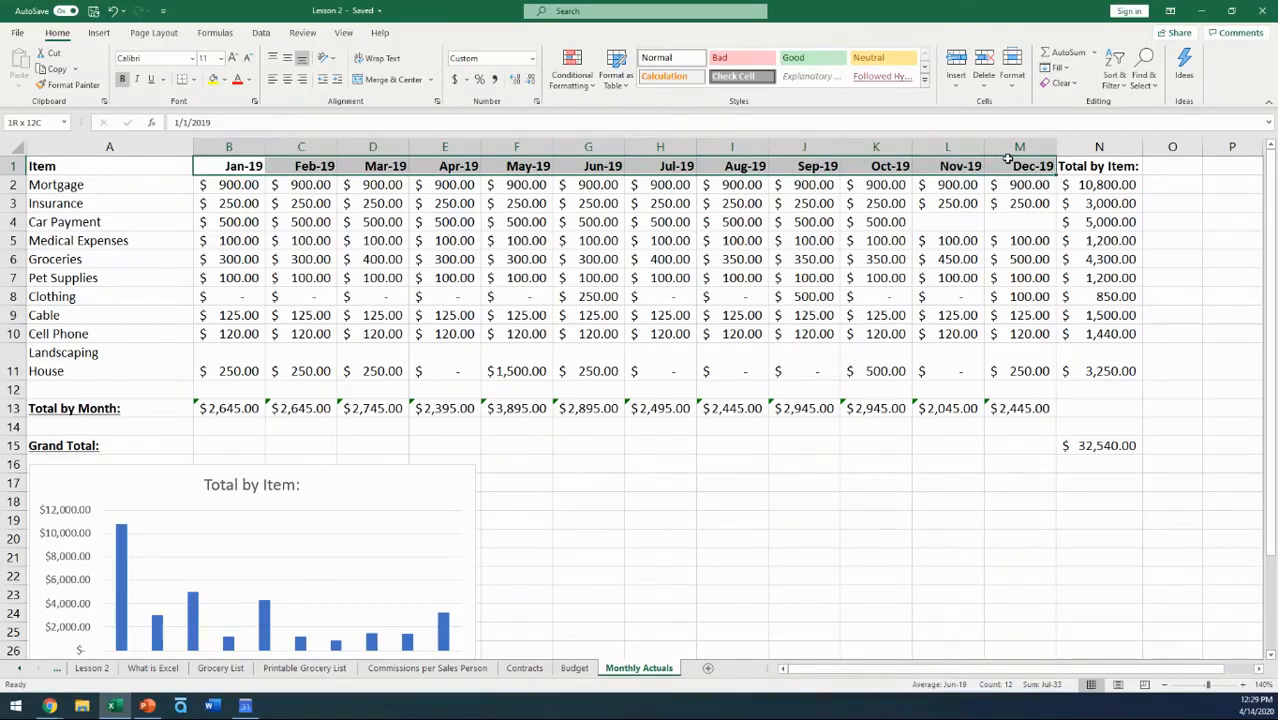
pyautogui.moveTo(1008, 160); pyautogui.dragTo(1008, 160)
pyautogui.click(210, 408)
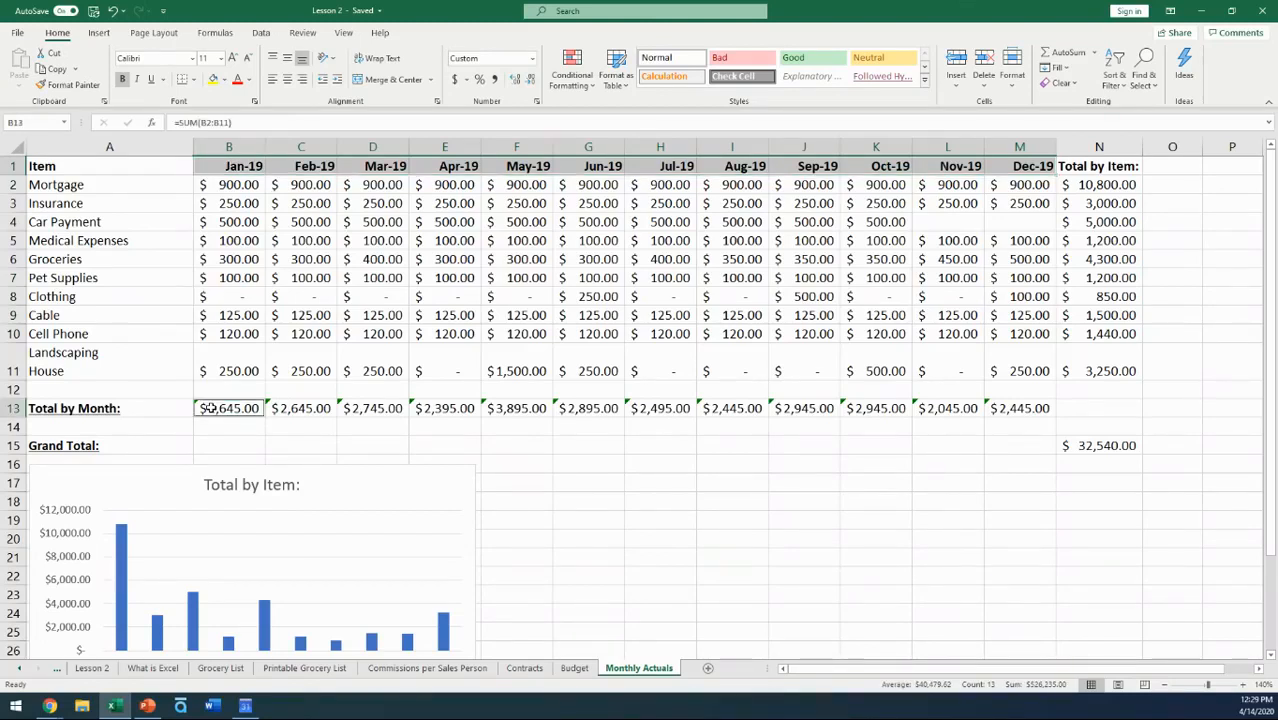
pyautogui.moveTo(210, 408); pyautogui.dragTo(1010, 410)
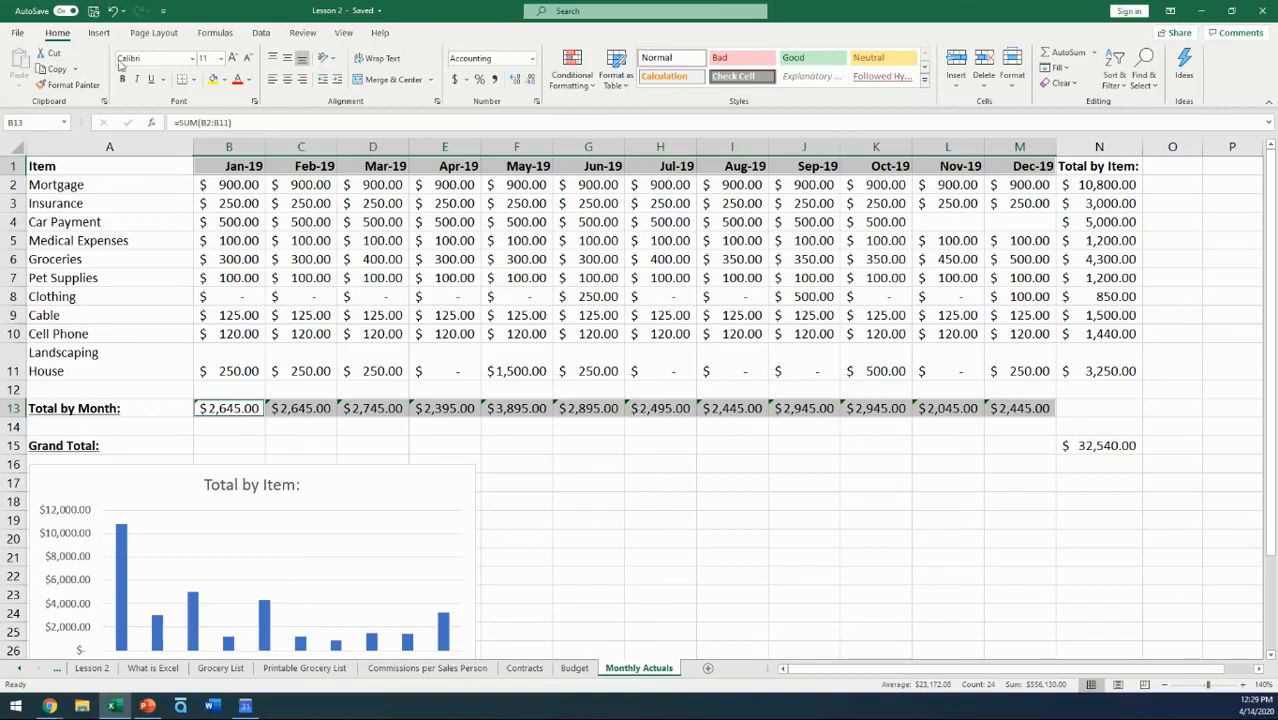
pyautogui.click(99, 33)
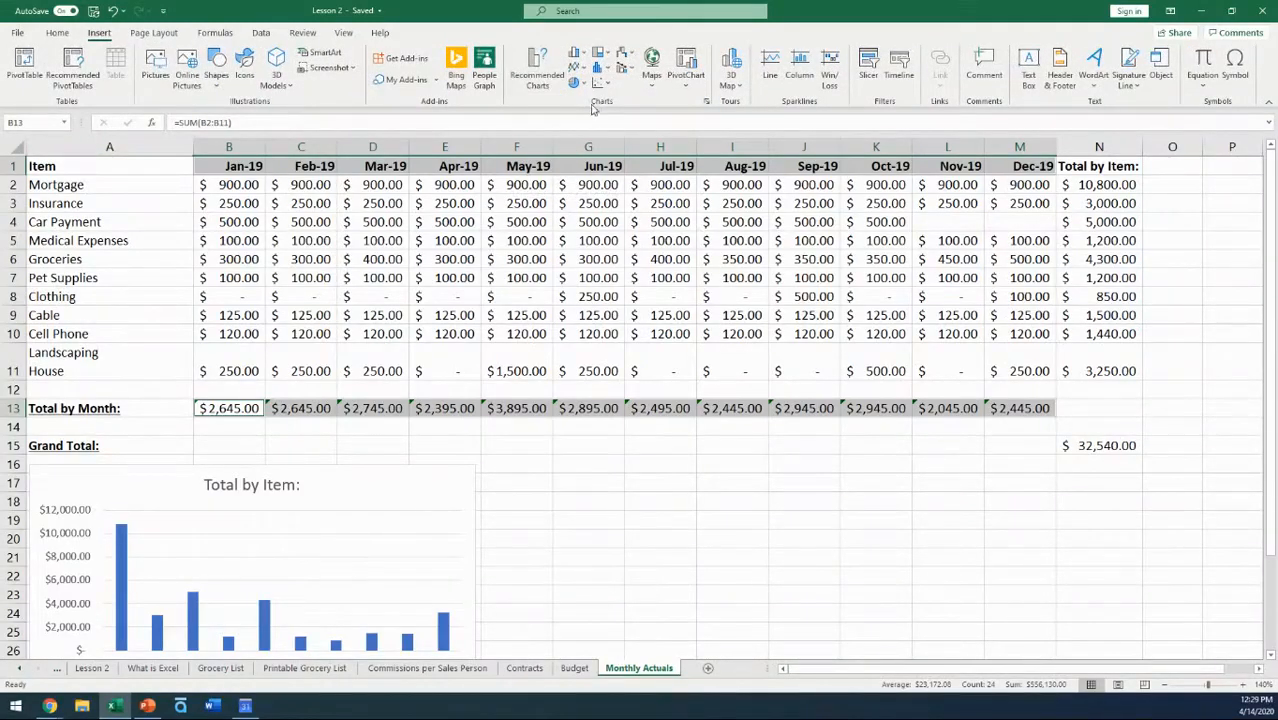
pyautogui.click(585, 57)
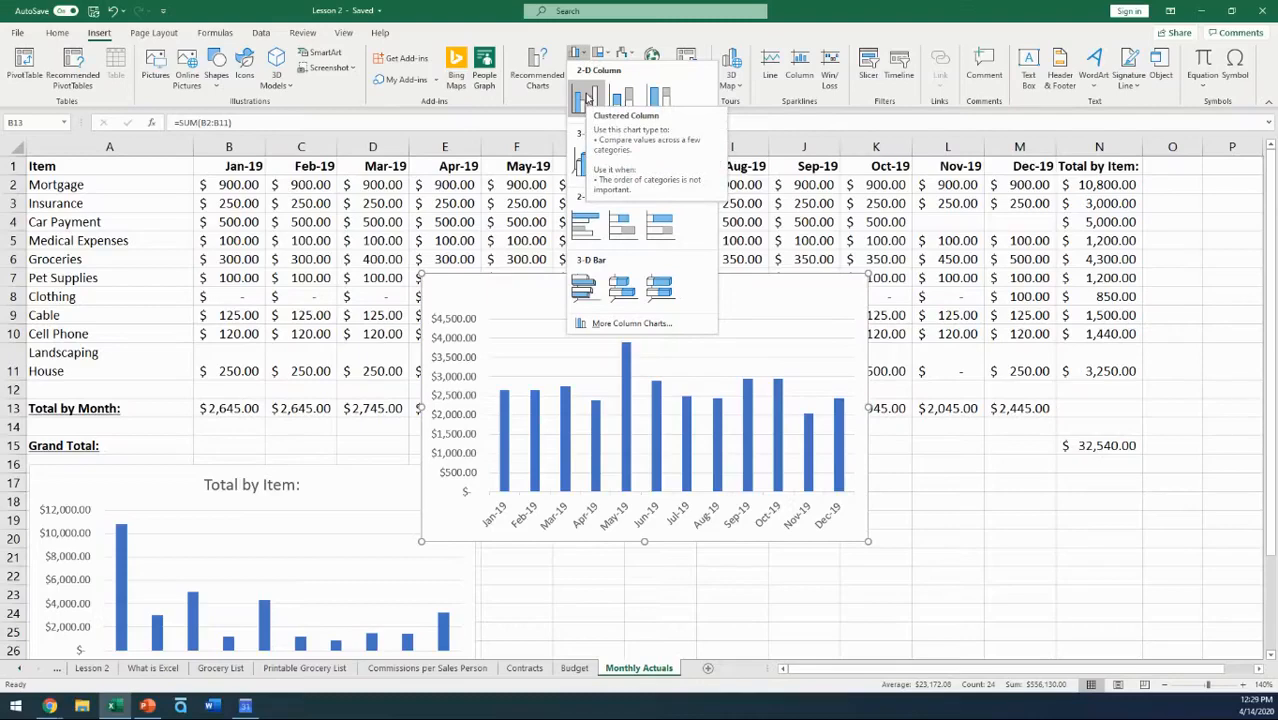
pyautogui.click(586, 97)
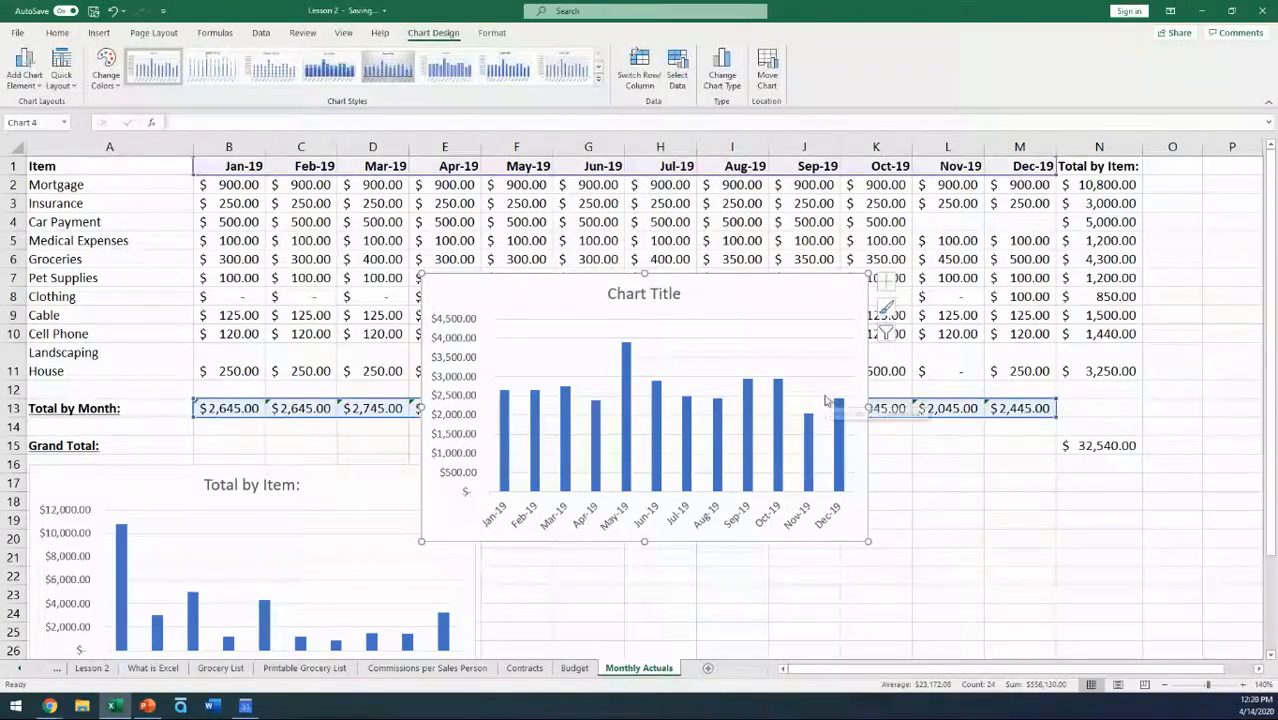
# - Move the monthly totals chart below the Grand Total row, beside the Total by Item chart
pyautogui.scroll(-1, 822, 400)
pyautogui.moveTo(759, 234); pyautogui.dragTo(839, 397)
pyautogui.scroll(-3, 905, 414)
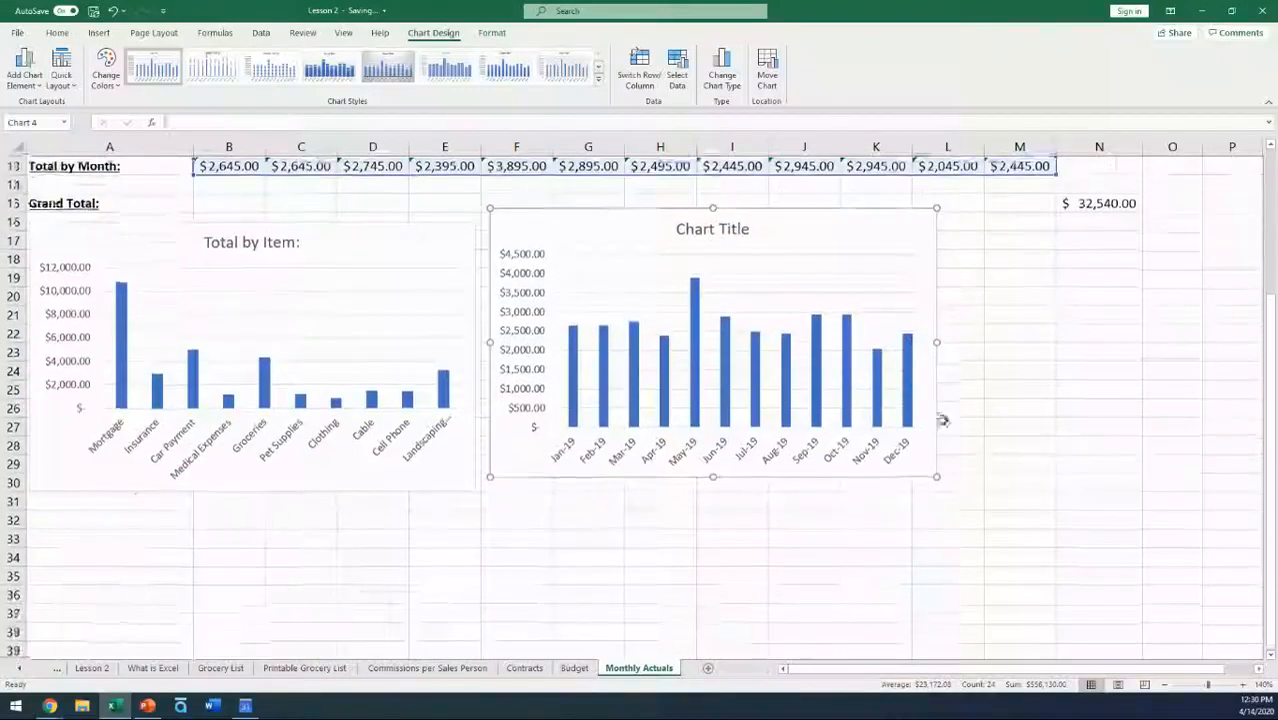
pyautogui.scroll(3, 1100, 450)
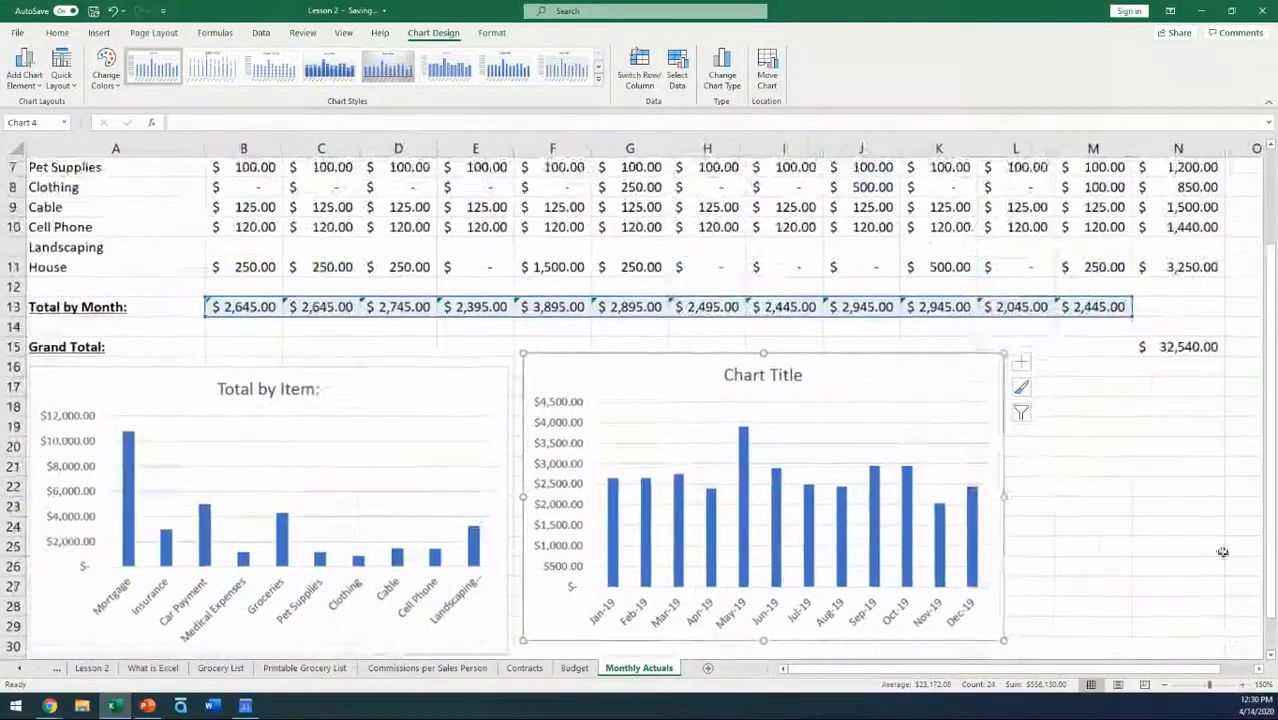
pyautogui.scroll(1, 1126, 465)
pyautogui.click(1118, 450)
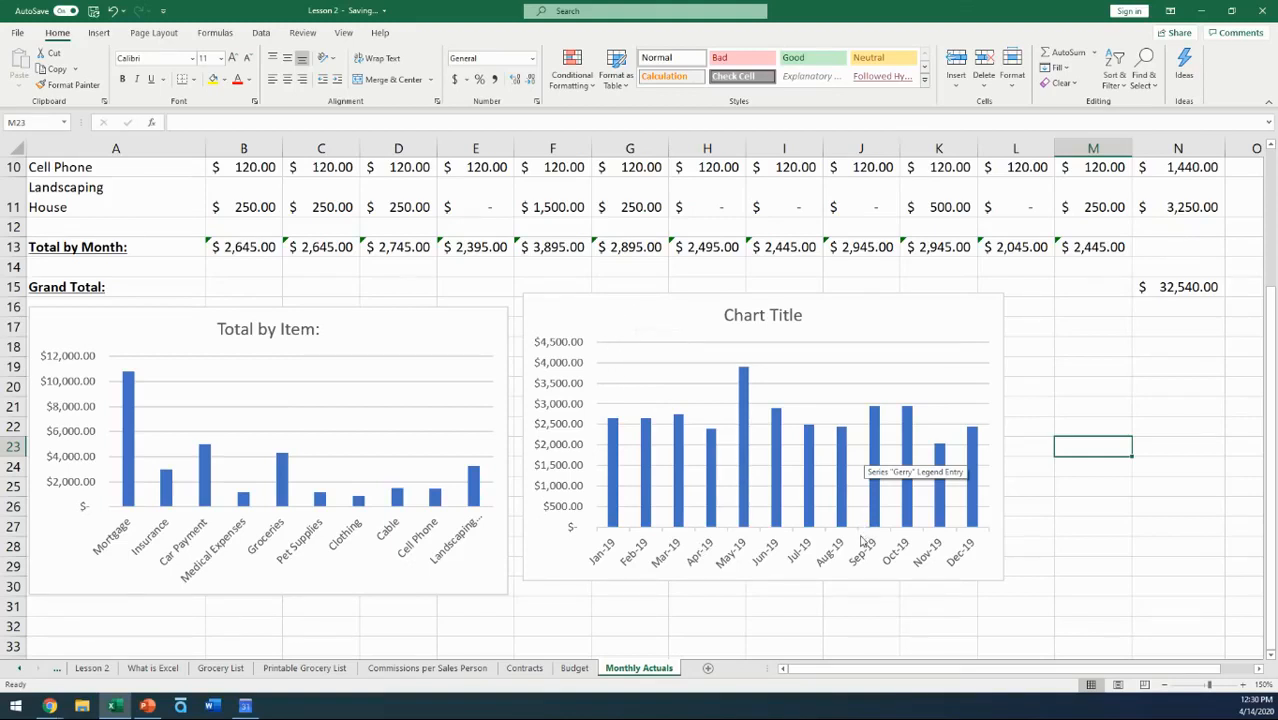
# - Title the monthly totals chart "Actuals by Month 2019" and close the formatting pane
pyautogui.moveTo(743, 377)
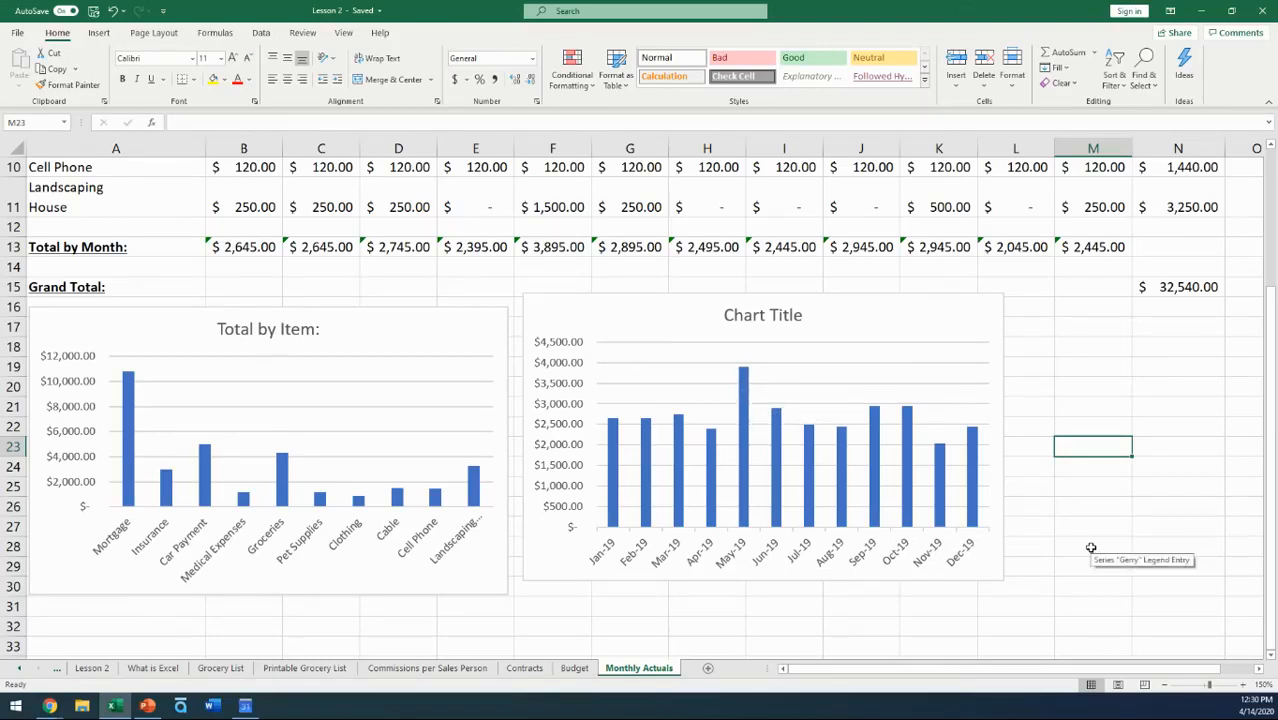
pyautogui.doubleClick(746, 317)
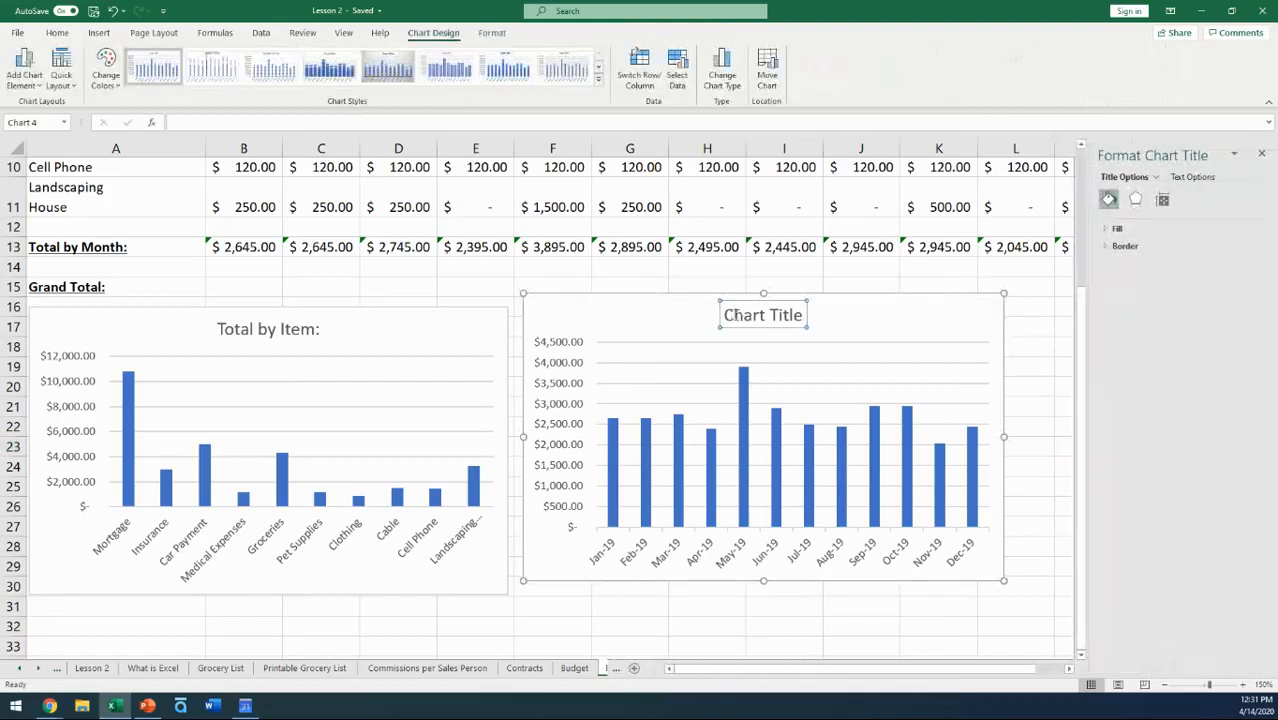
pyautogui.moveTo(731, 315); pyautogui.dragTo(798, 316)
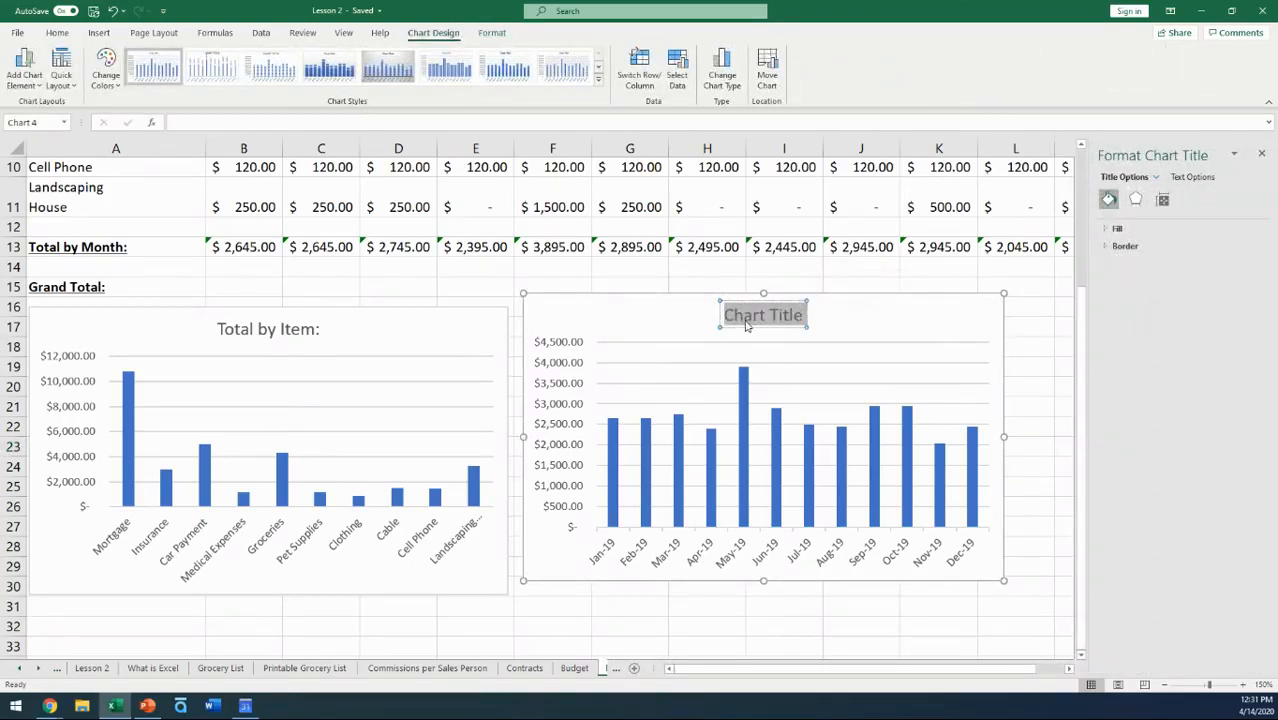
pyautogui.write('A')
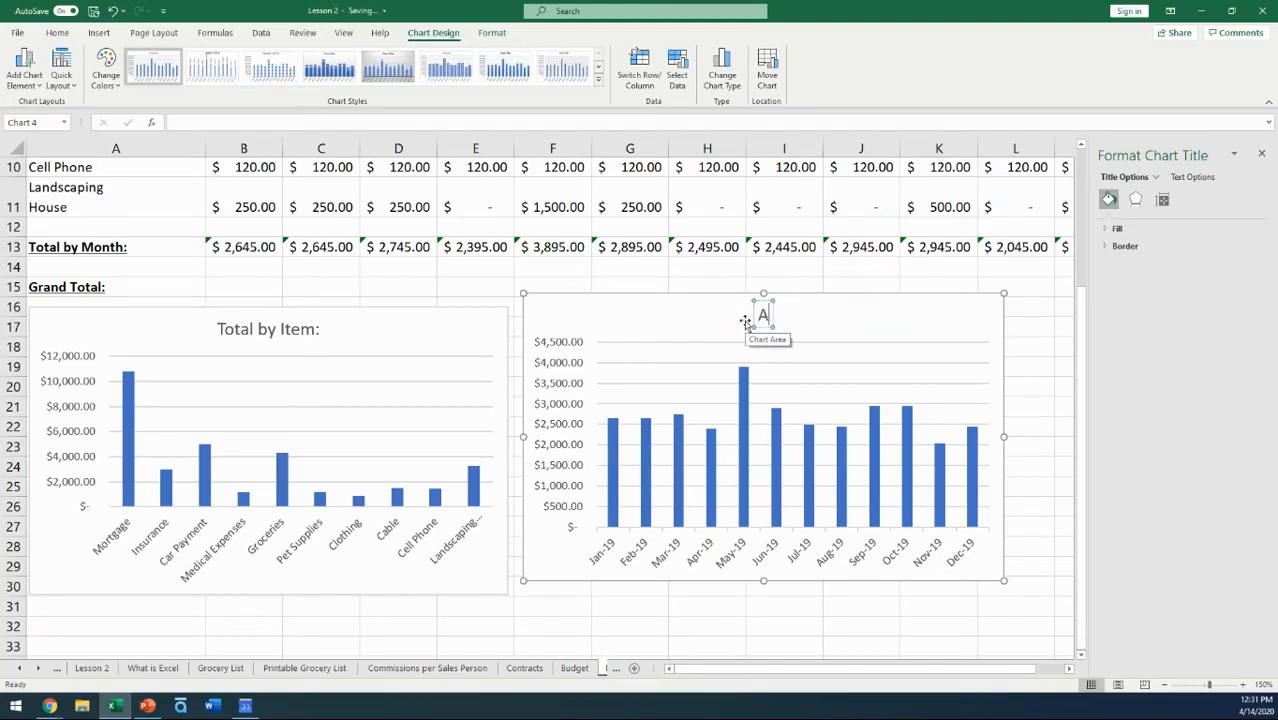
pyautogui.write('ctuals by Month 2019')
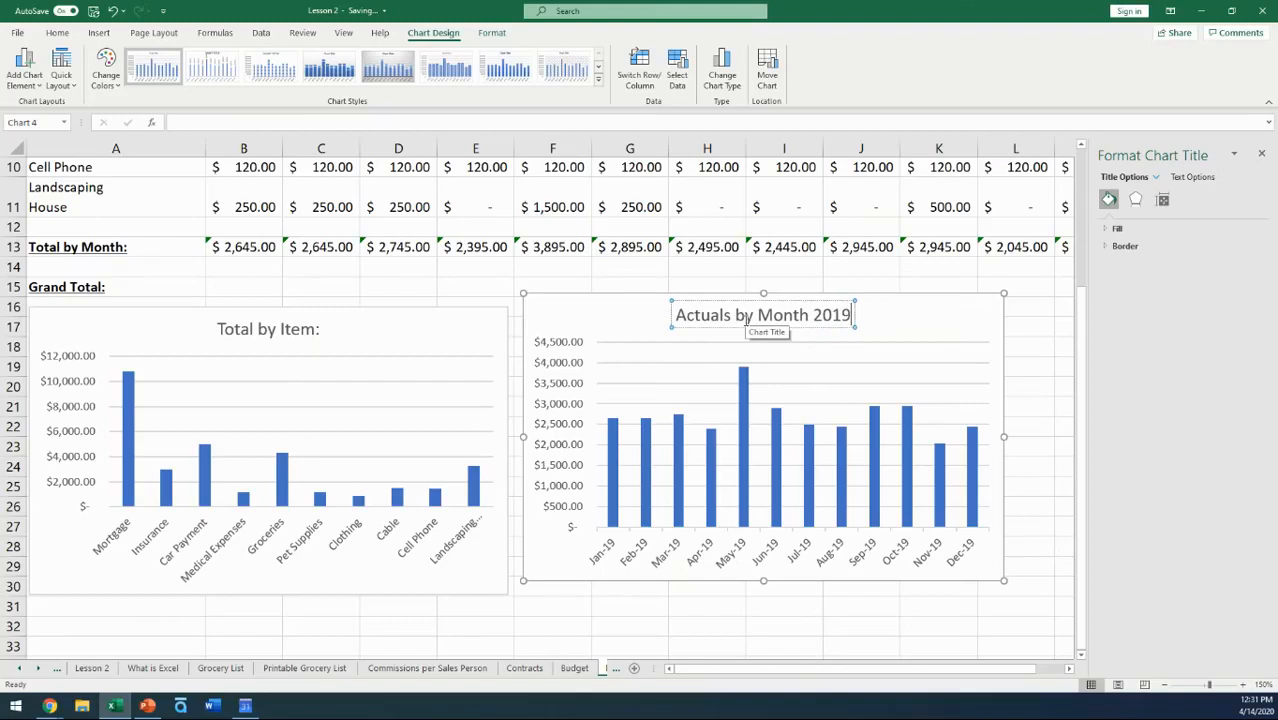
pyautogui.click(1039, 385)
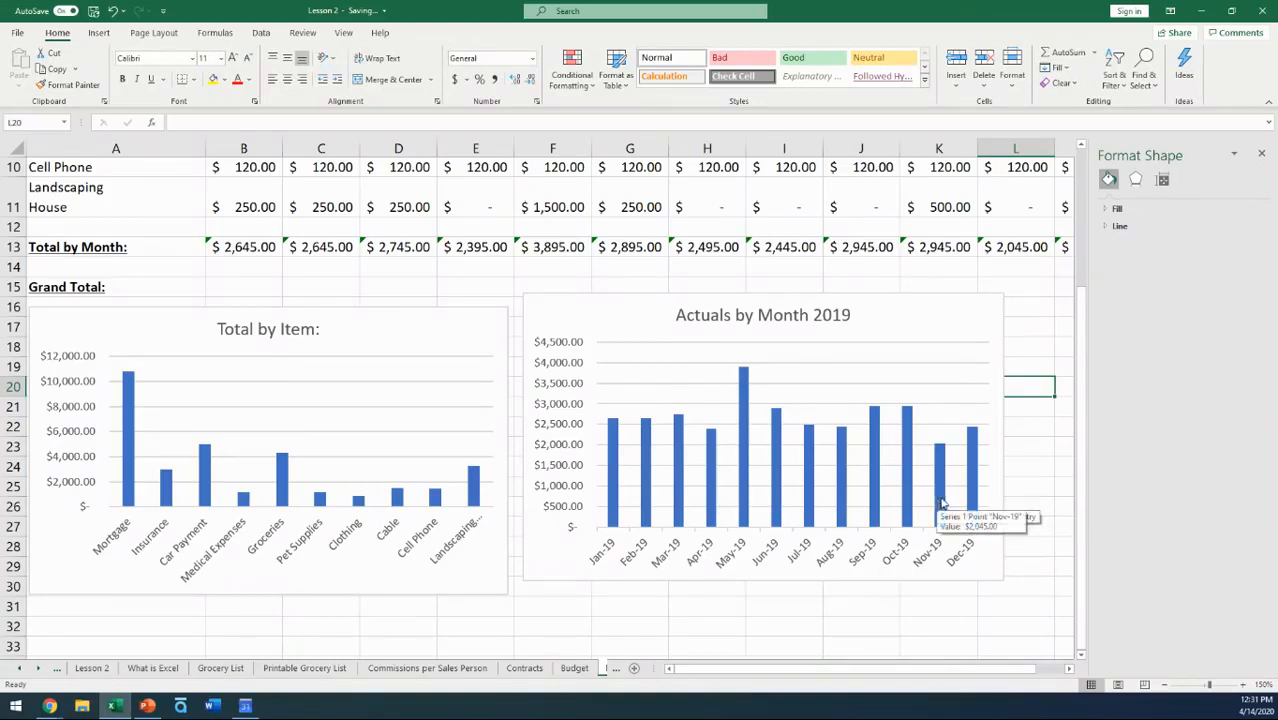
pyautogui.click(1262, 157)
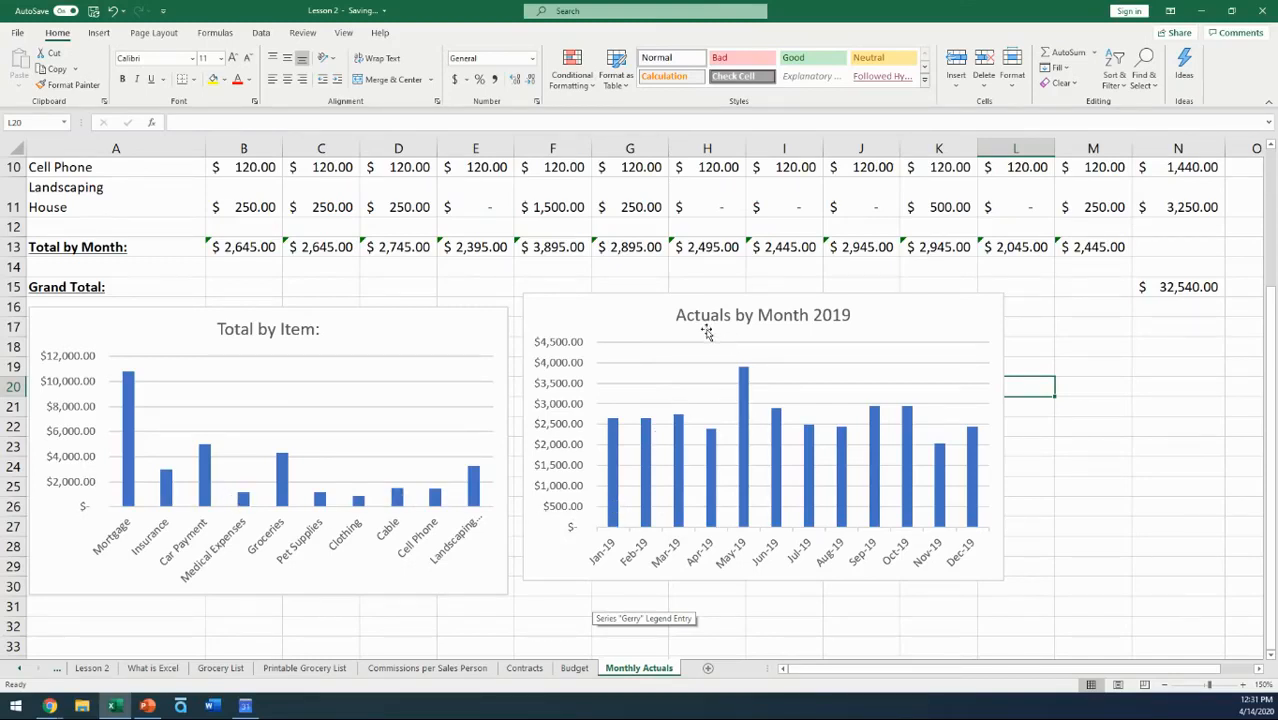
# - Fill only the Jan-19 column of the Actuals by Month 2019 chart with dark red
pyautogui.click(613, 518)
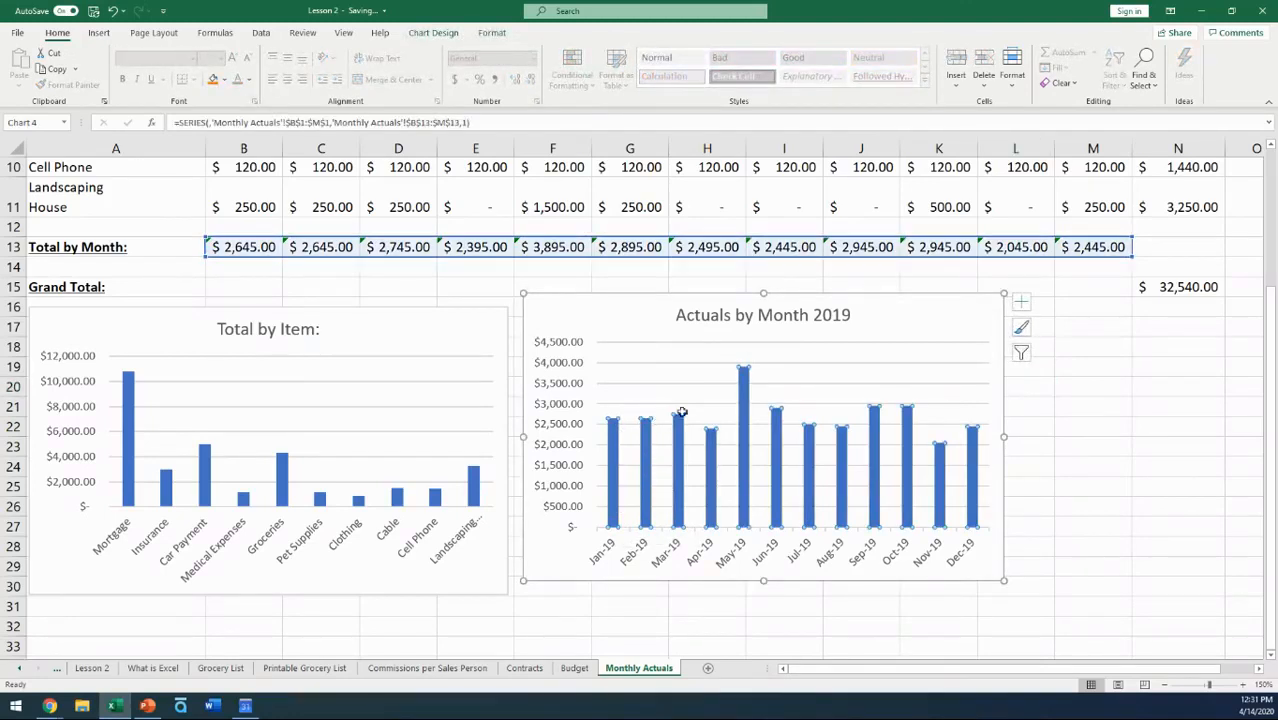
pyautogui.moveTo(616, 486)
pyautogui.click(612, 448)
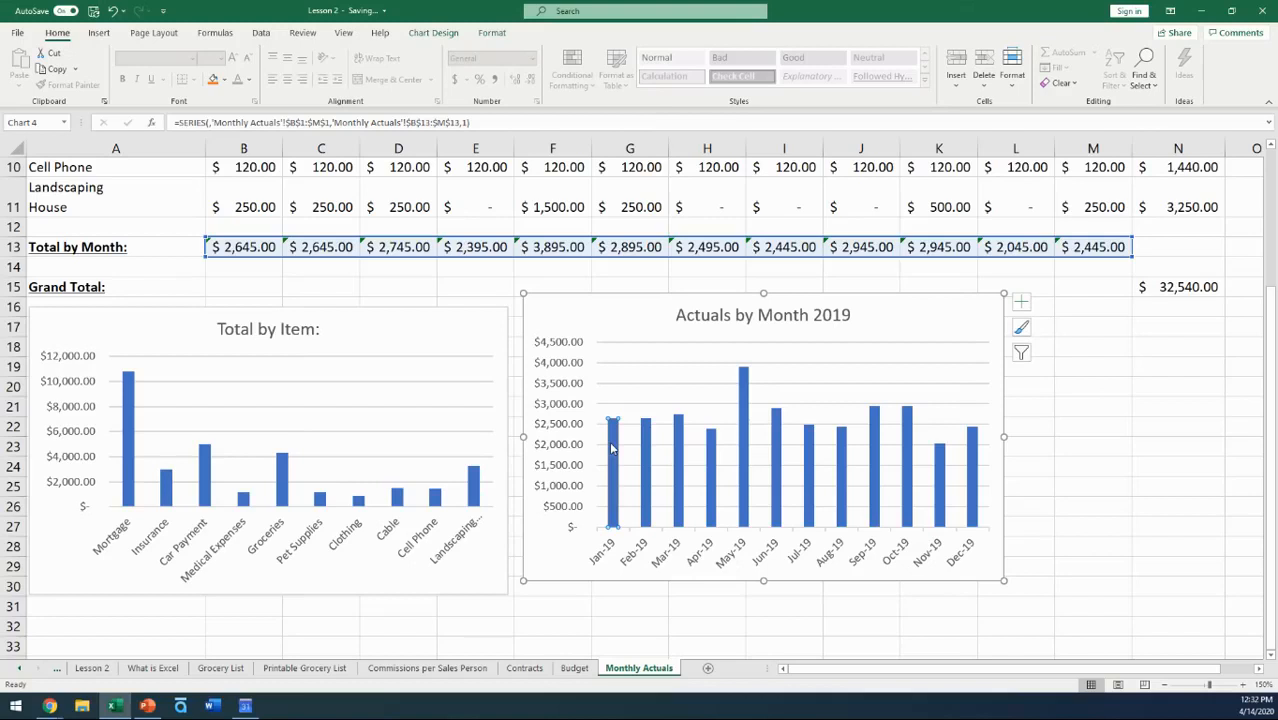
pyautogui.rightClick(612, 448)
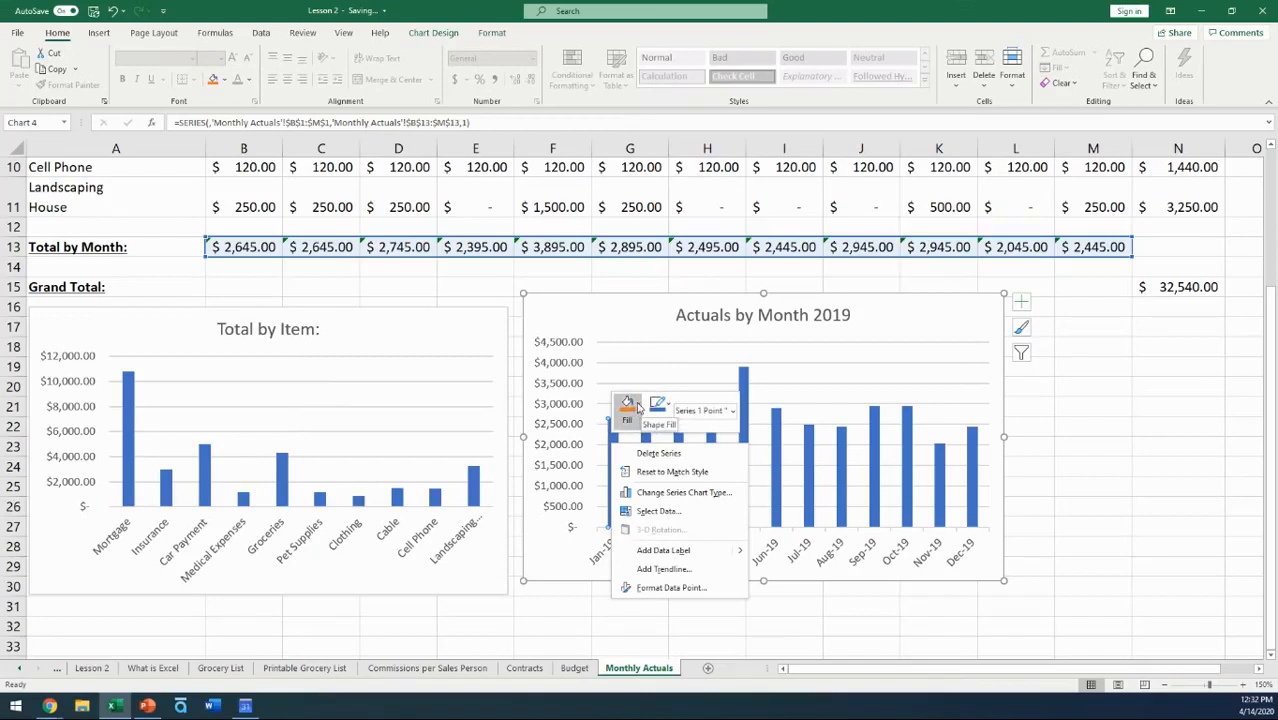
pyautogui.click(637, 407)
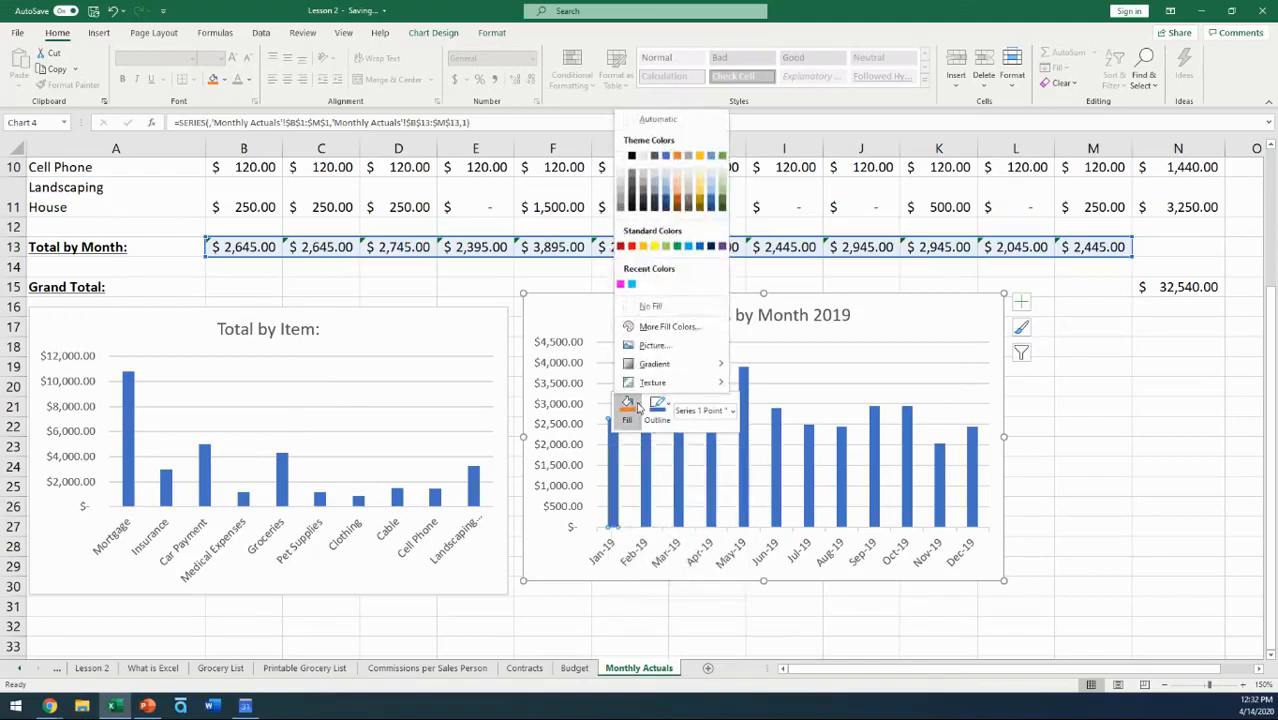
pyautogui.click(620, 247)
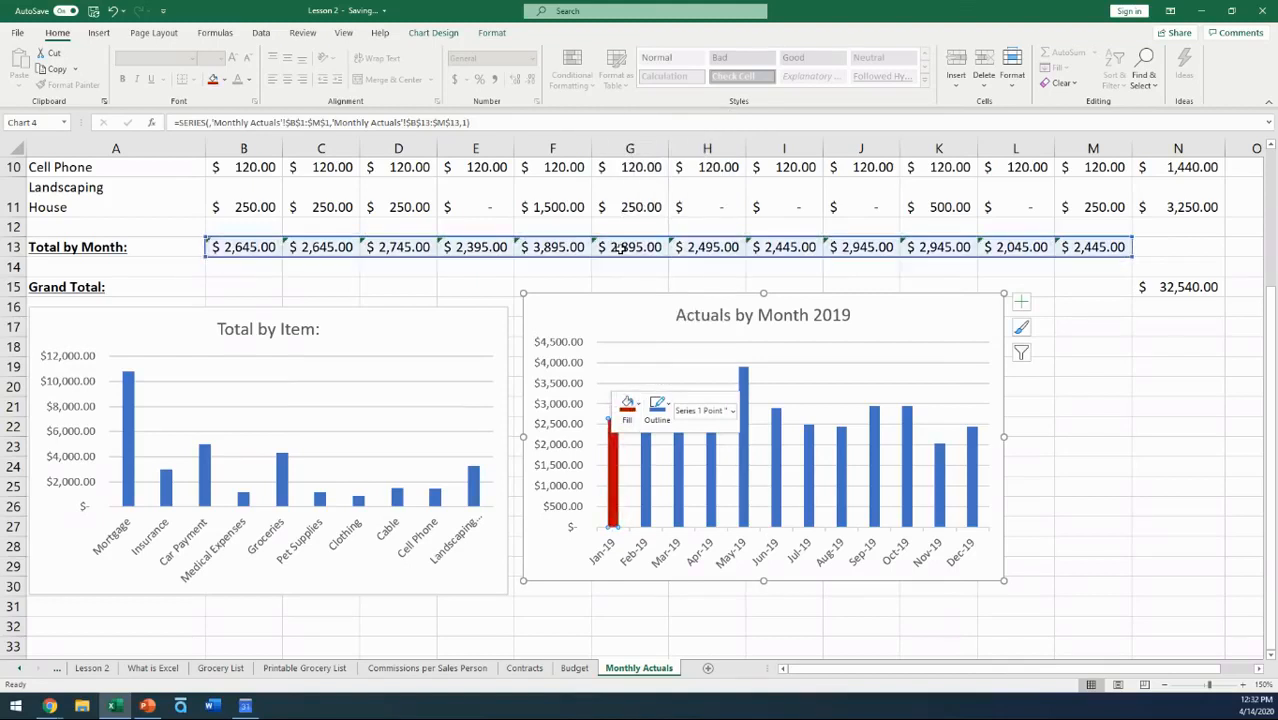
# - Fill only the Feb-19 column of the Actuals by Month 2019 chart with dark green
pyautogui.click(645, 492)
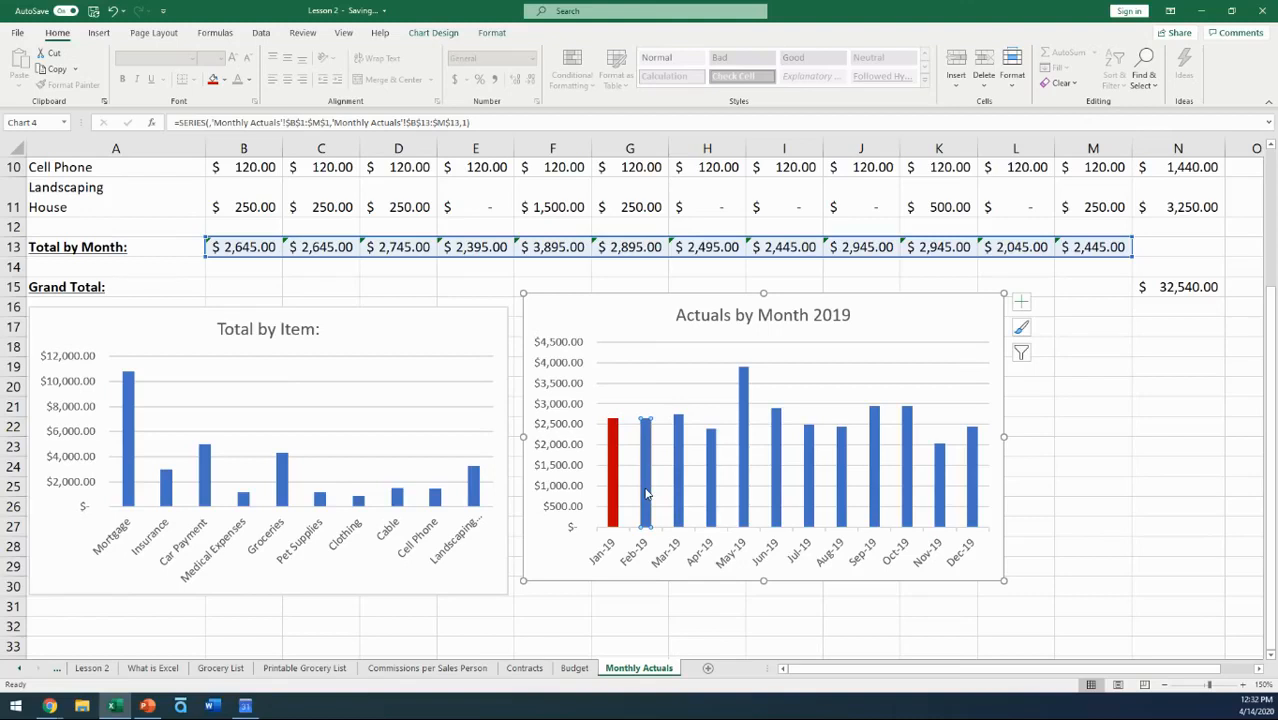
pyautogui.rightClick(646, 493)
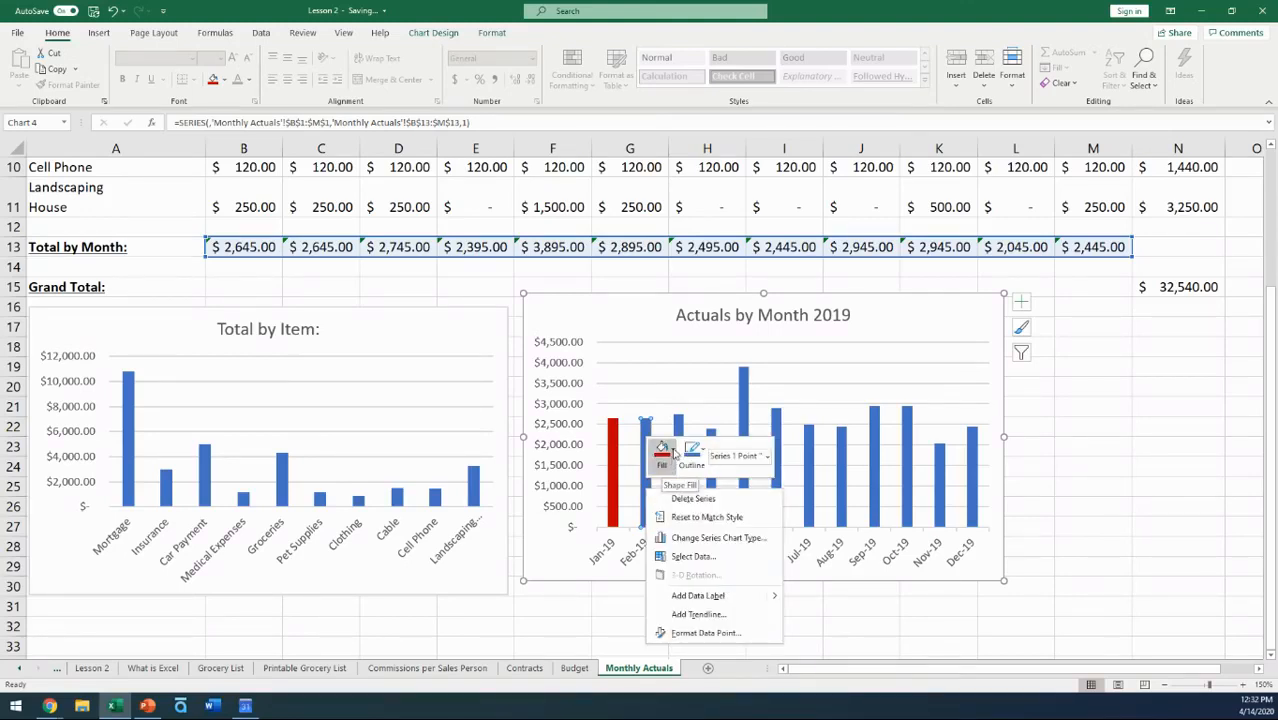
pyautogui.click(673, 453)
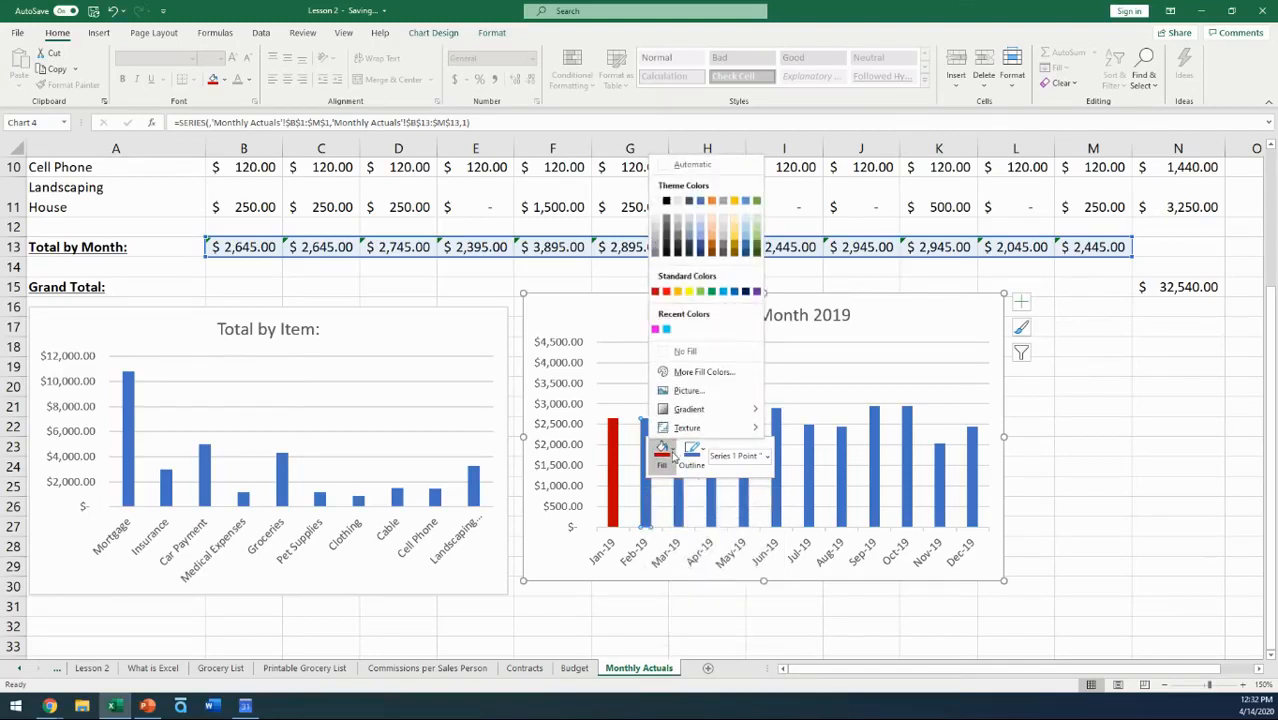
pyautogui.click(757, 249)
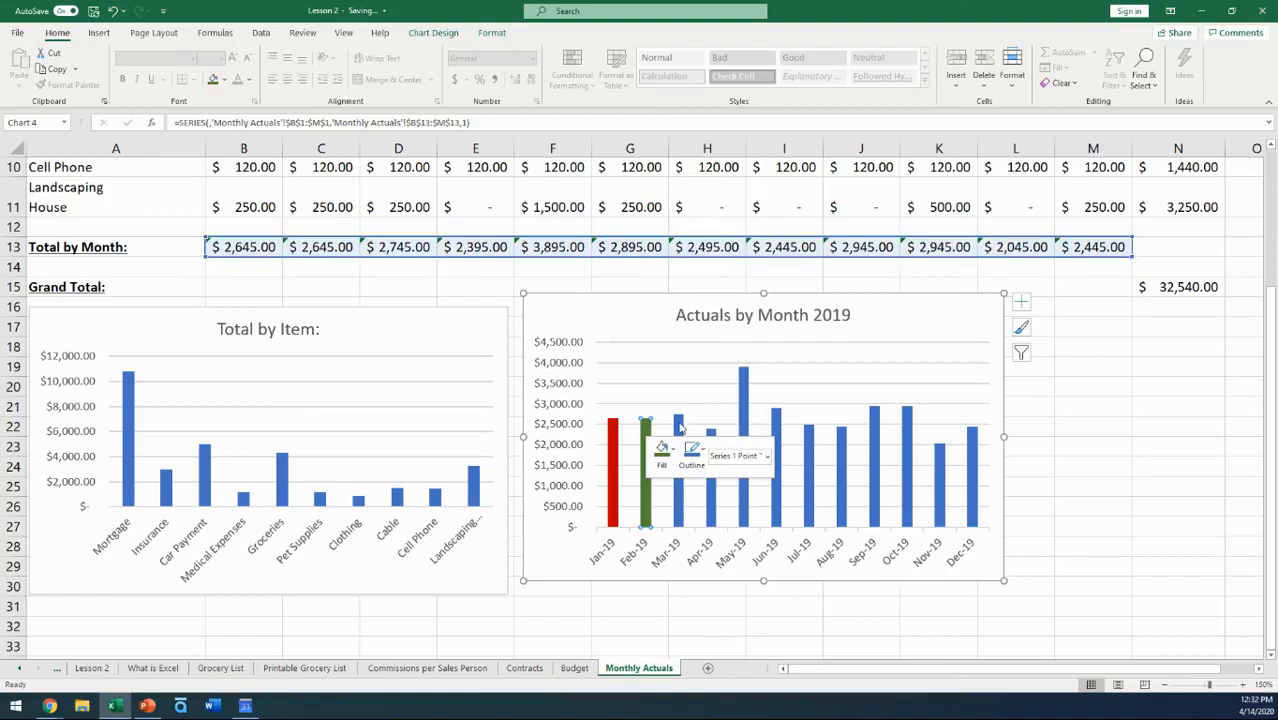
# - Fill only the Mar-19 column of the chart with yellow and deselect the chart
pyautogui.click(679, 428)
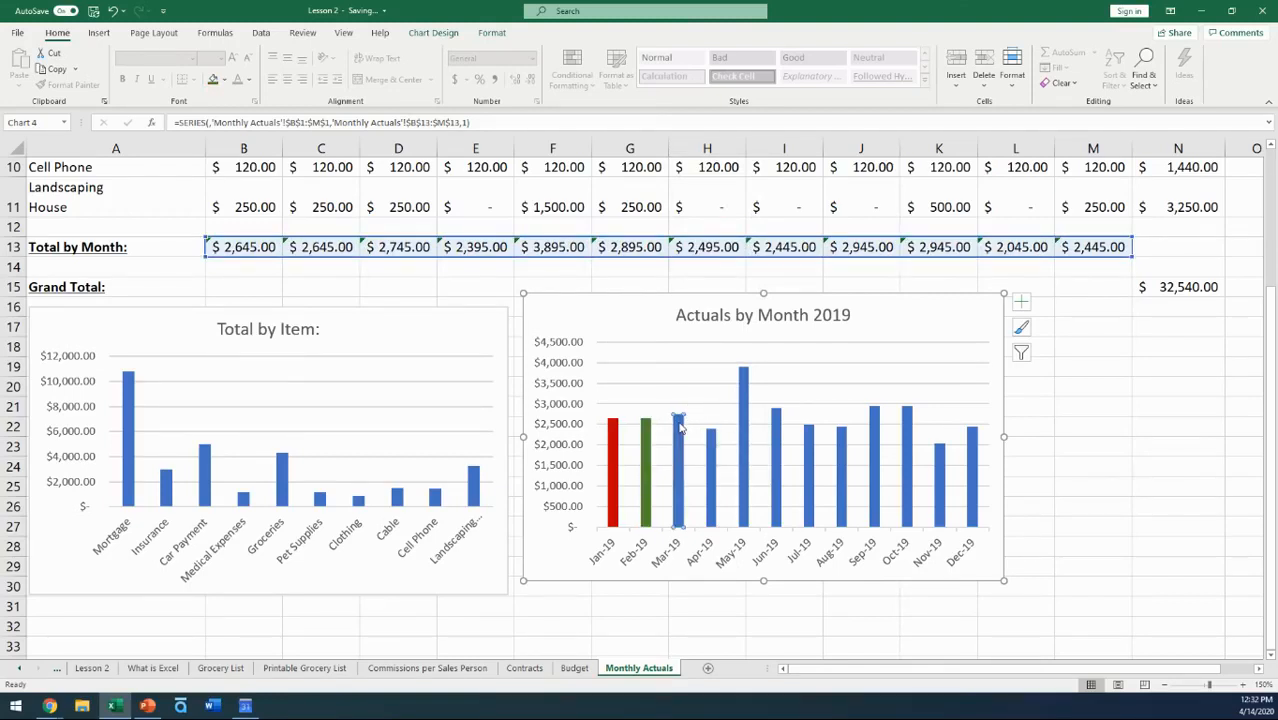
pyautogui.rightClick(679, 428)
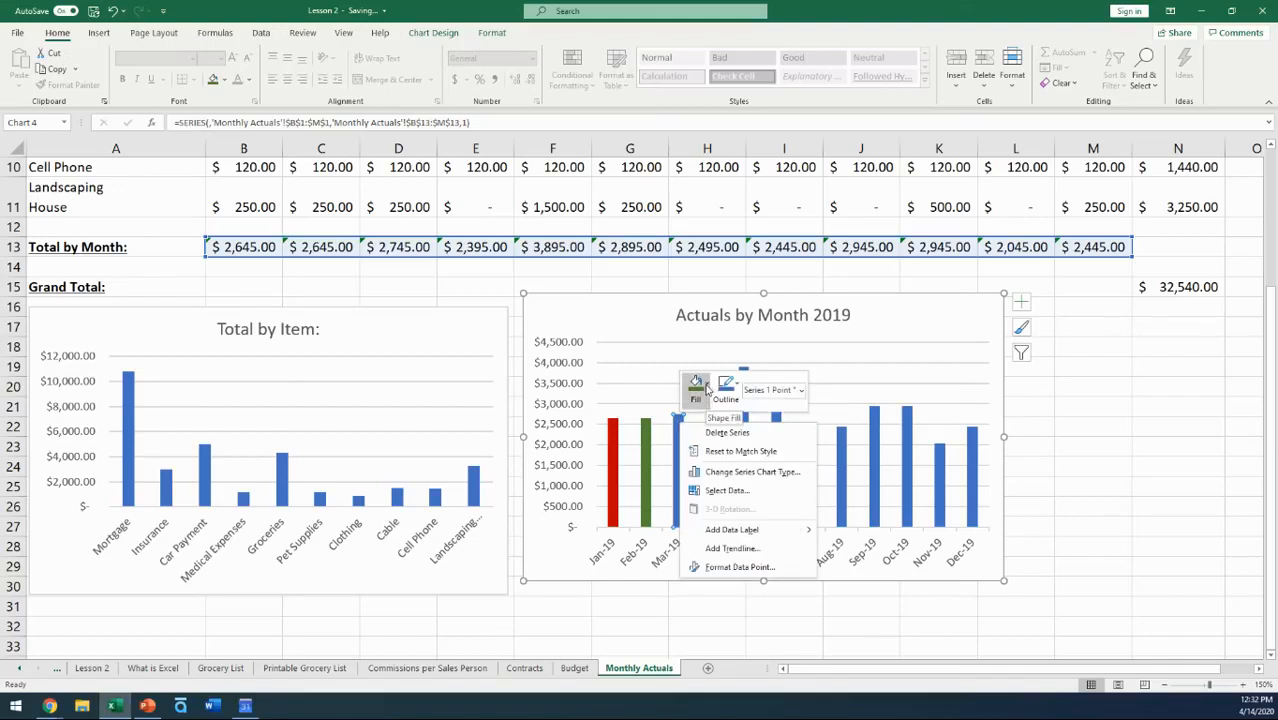
pyautogui.click(707, 387)
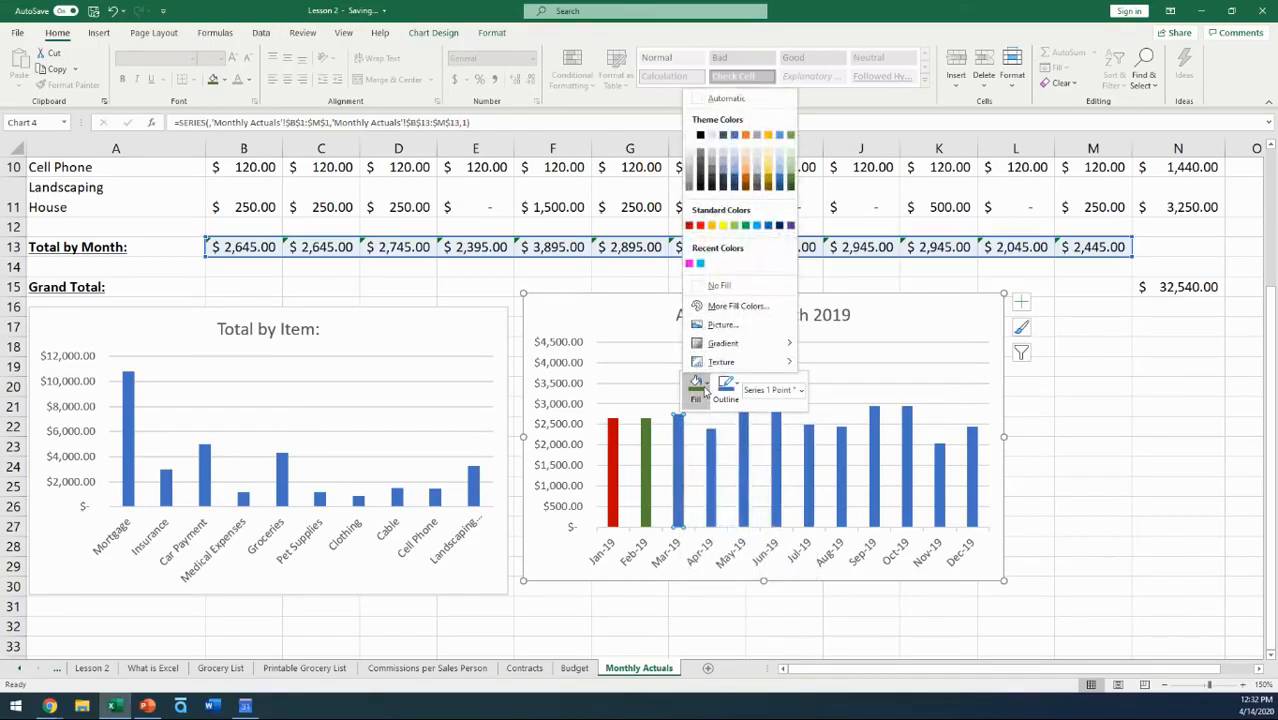
pyautogui.click(724, 229)
pyautogui.click(1098, 429)
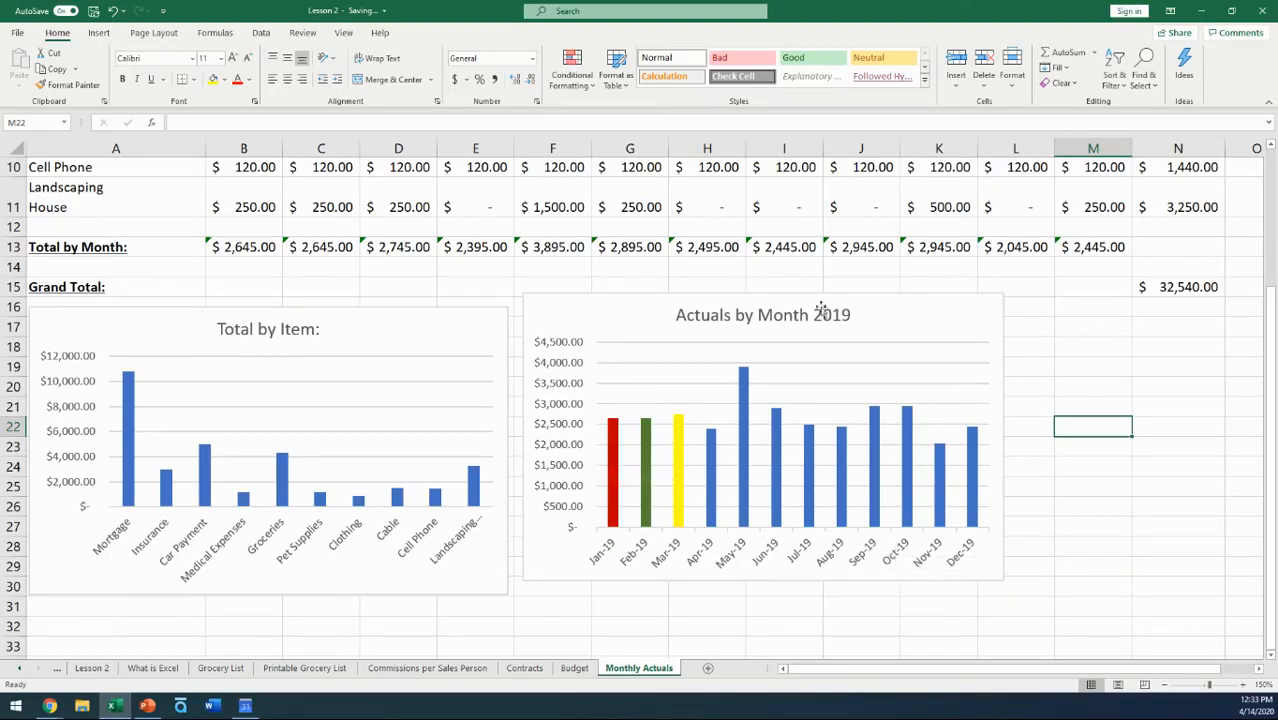
# - Move the Actuals by Month 2019 chart down slightly so its upper edge lines up with the Total by Item chart
pyautogui.moveTo(892, 308); pyautogui.dragTo(890, 322)
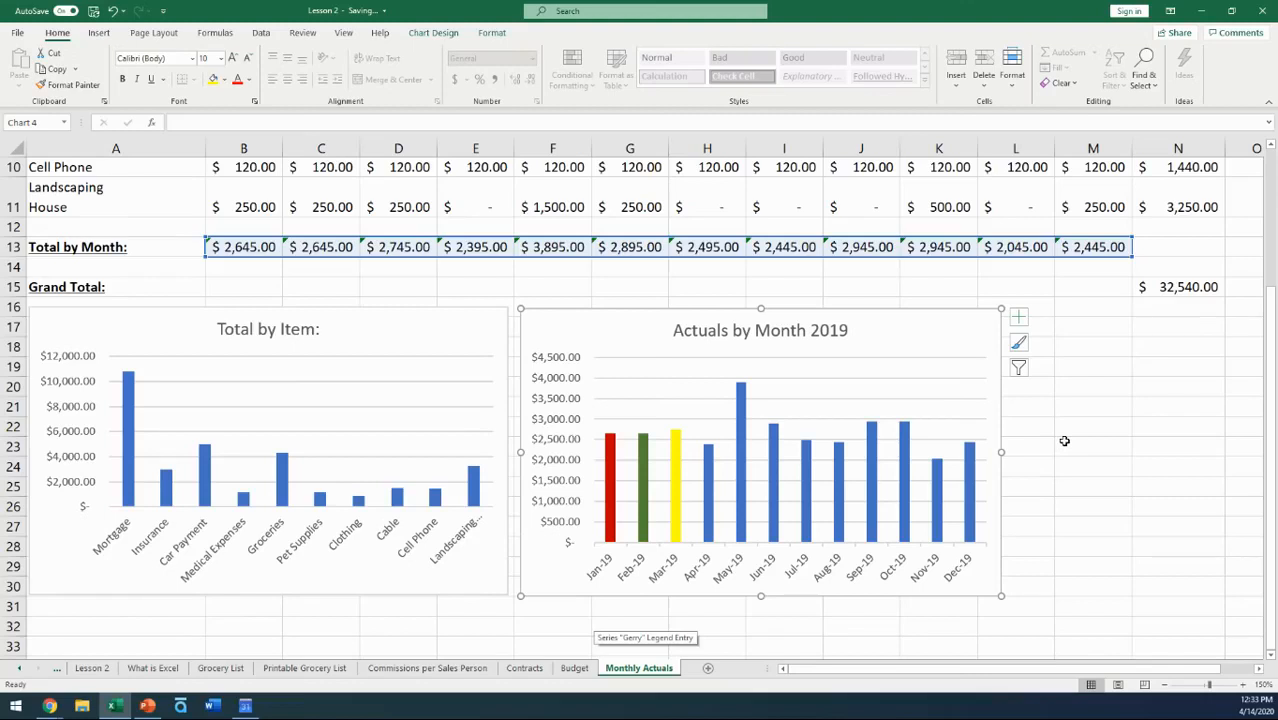
pyautogui.click(1126, 437)
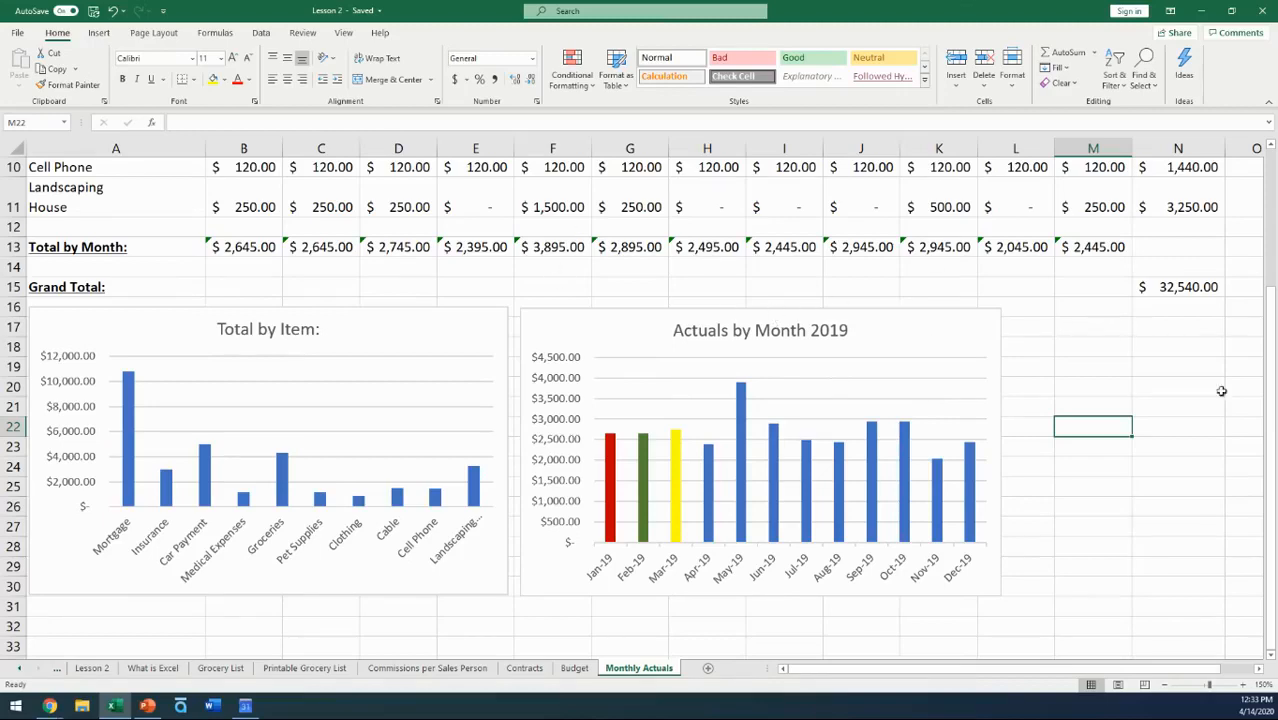
pyautogui.scroll(3, 996, 418)
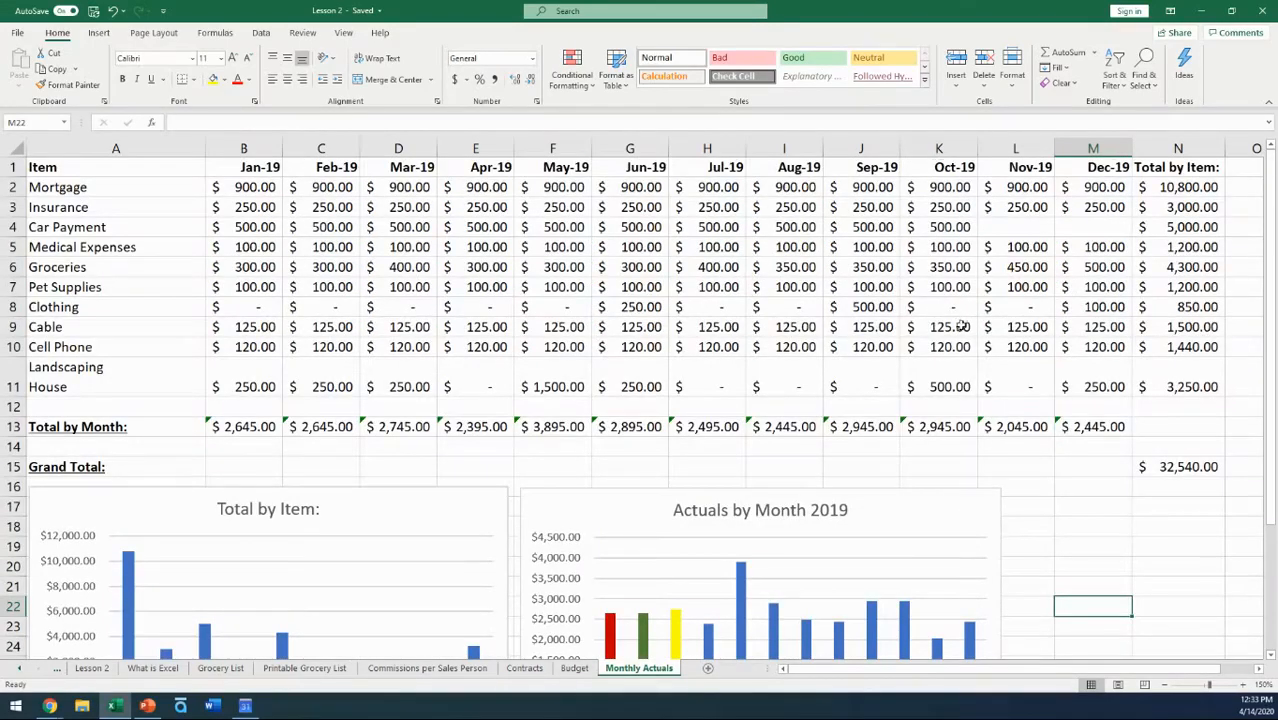
pyautogui.scroll(-4, 957, 323)
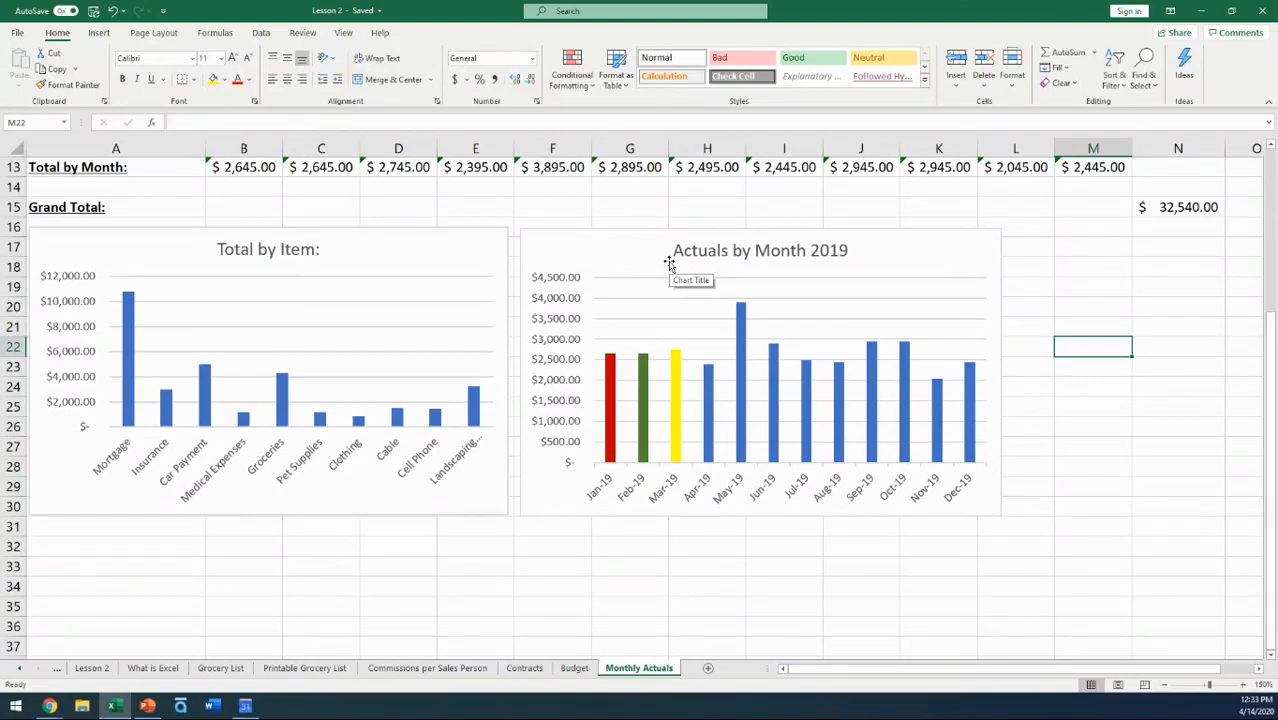
pyautogui.click(1100, 451)
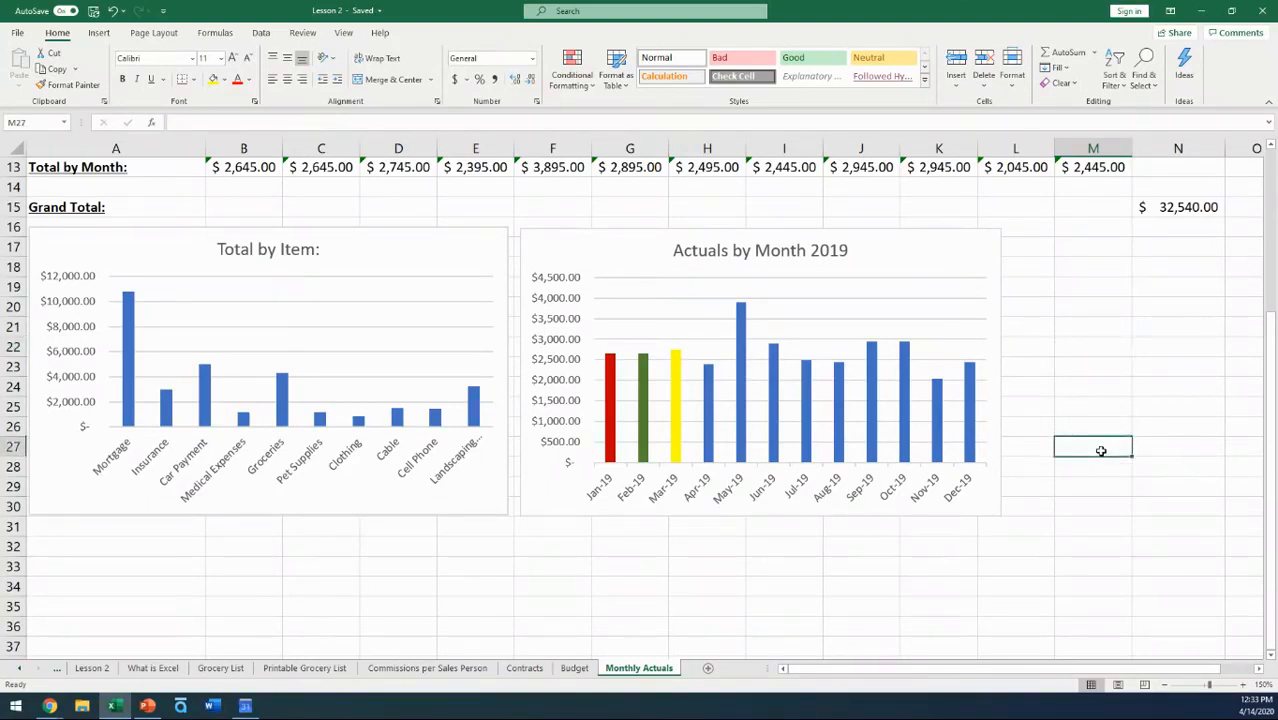
# - Copy the Actuals by Month 2019 chart and paste it onto the blank PowerPoint slide using the destination theme with an embedded workbook
pyautogui.click(938, 244)
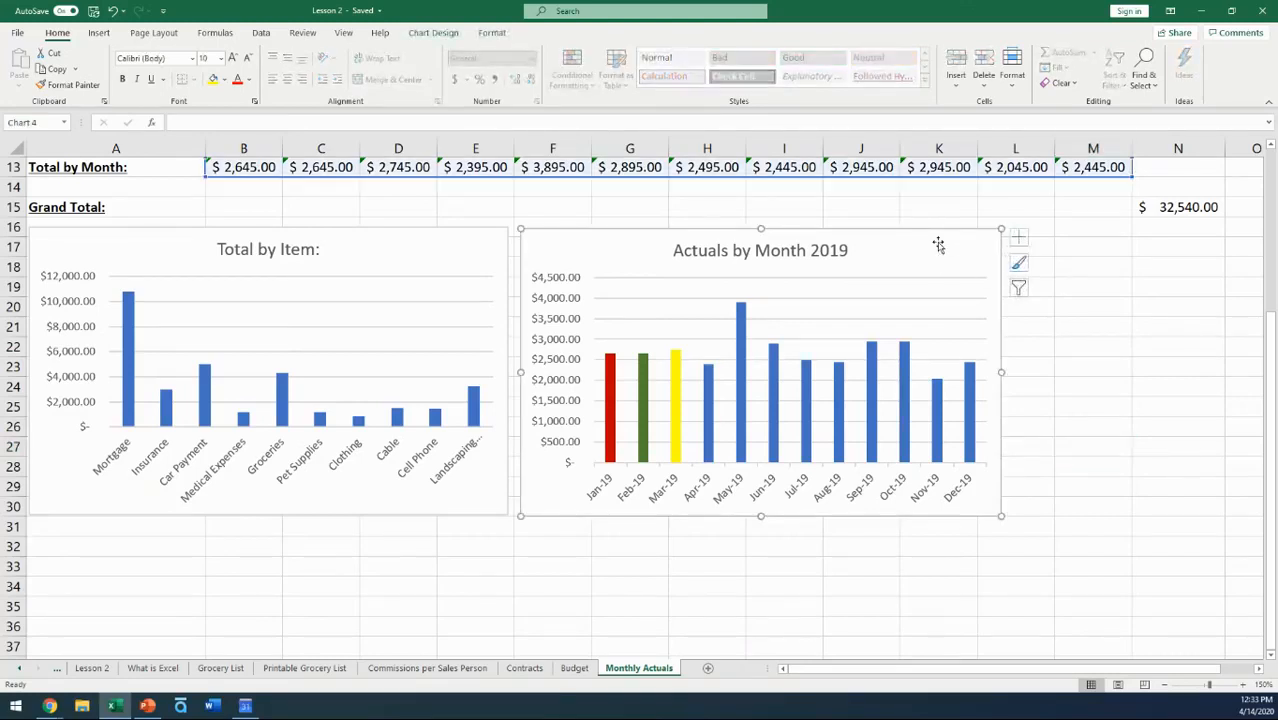
pyautogui.rightClick(938, 243)
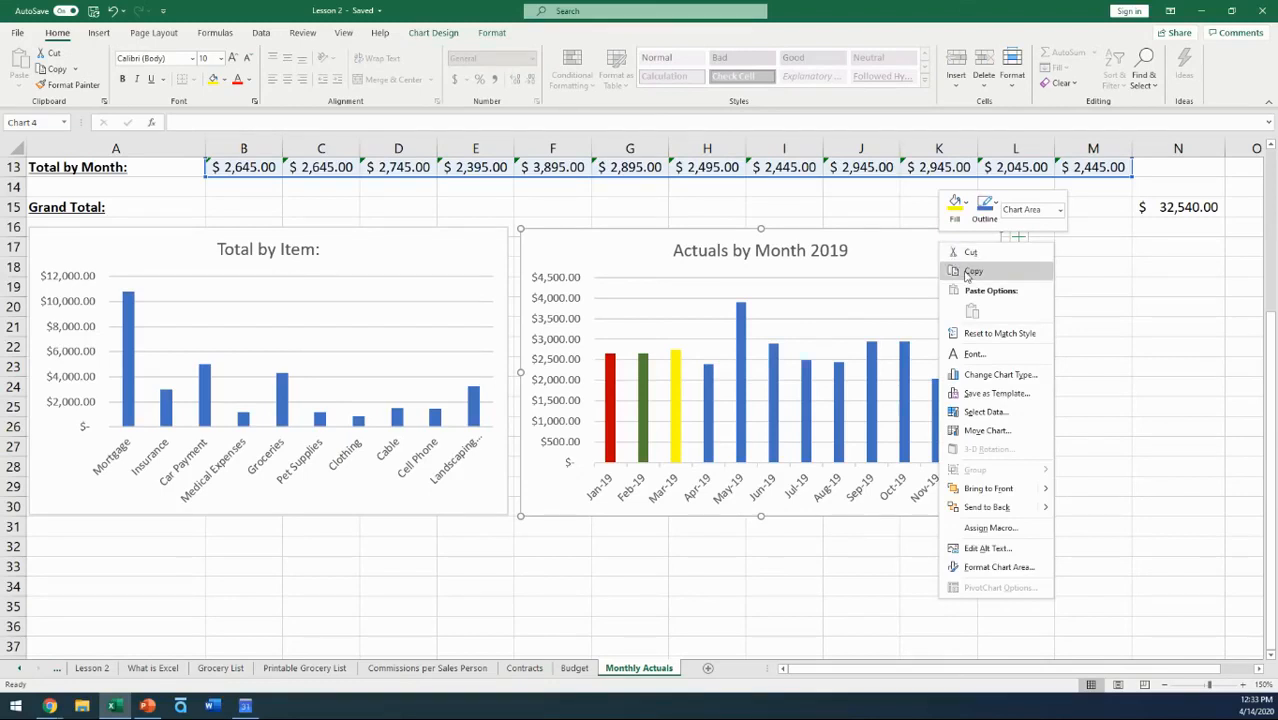
pyautogui.click(968, 272)
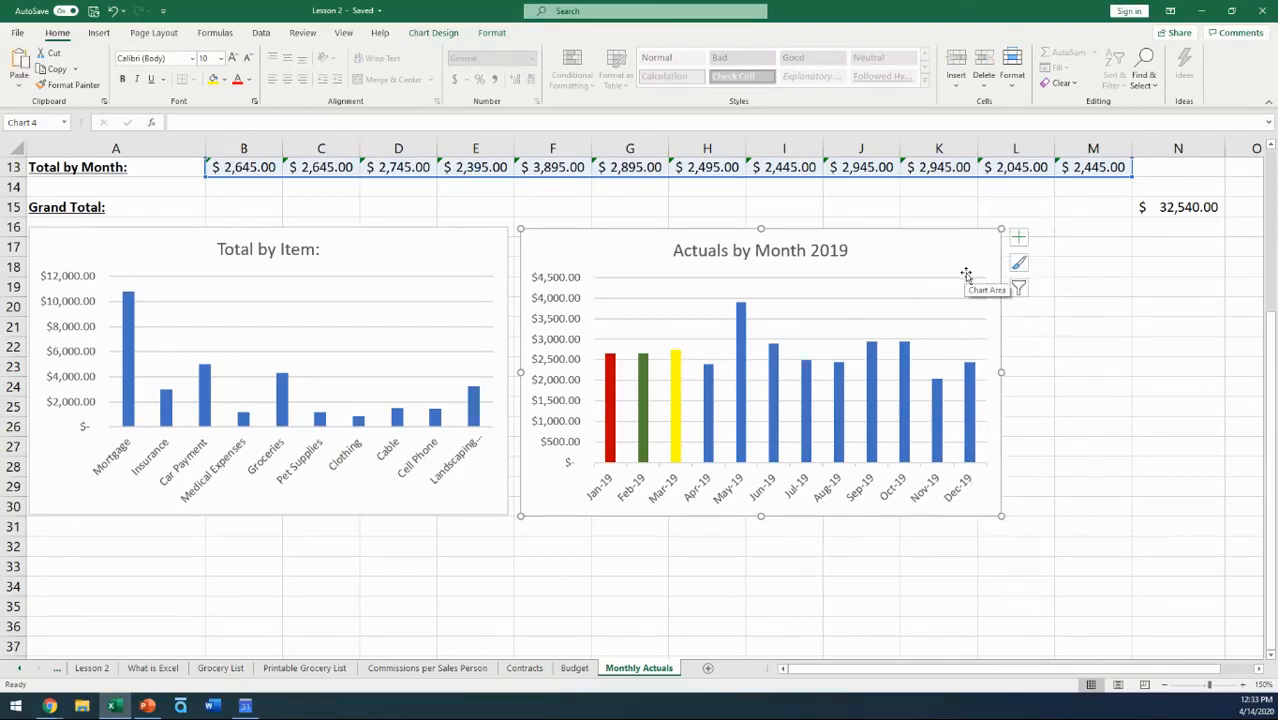
pyautogui.click(147, 706)
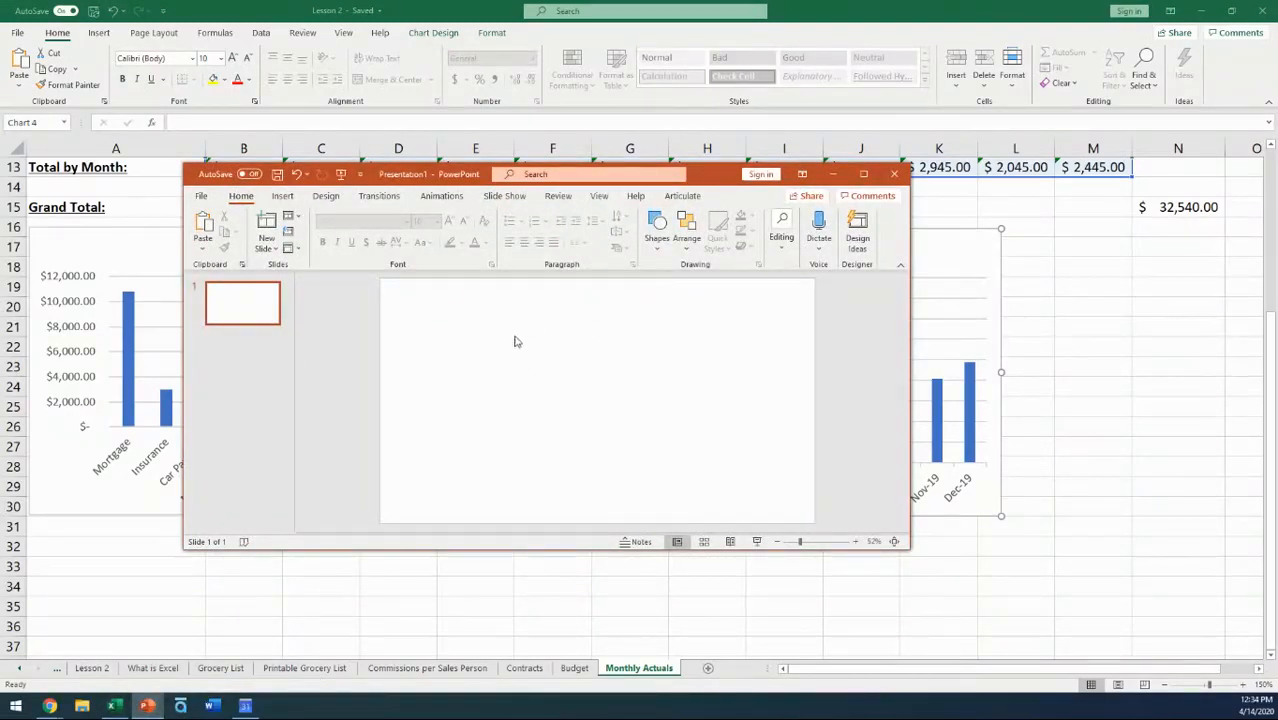
pyautogui.rightClick(566, 334)
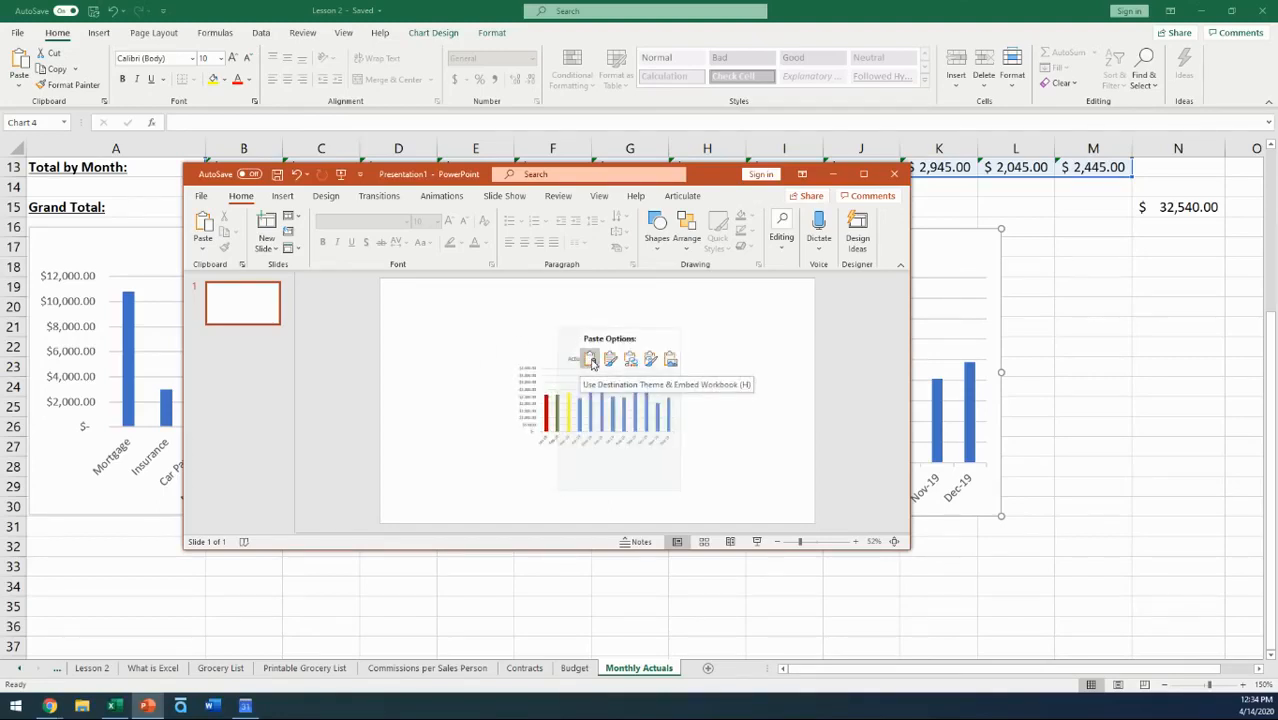
pyautogui.click(591, 362)
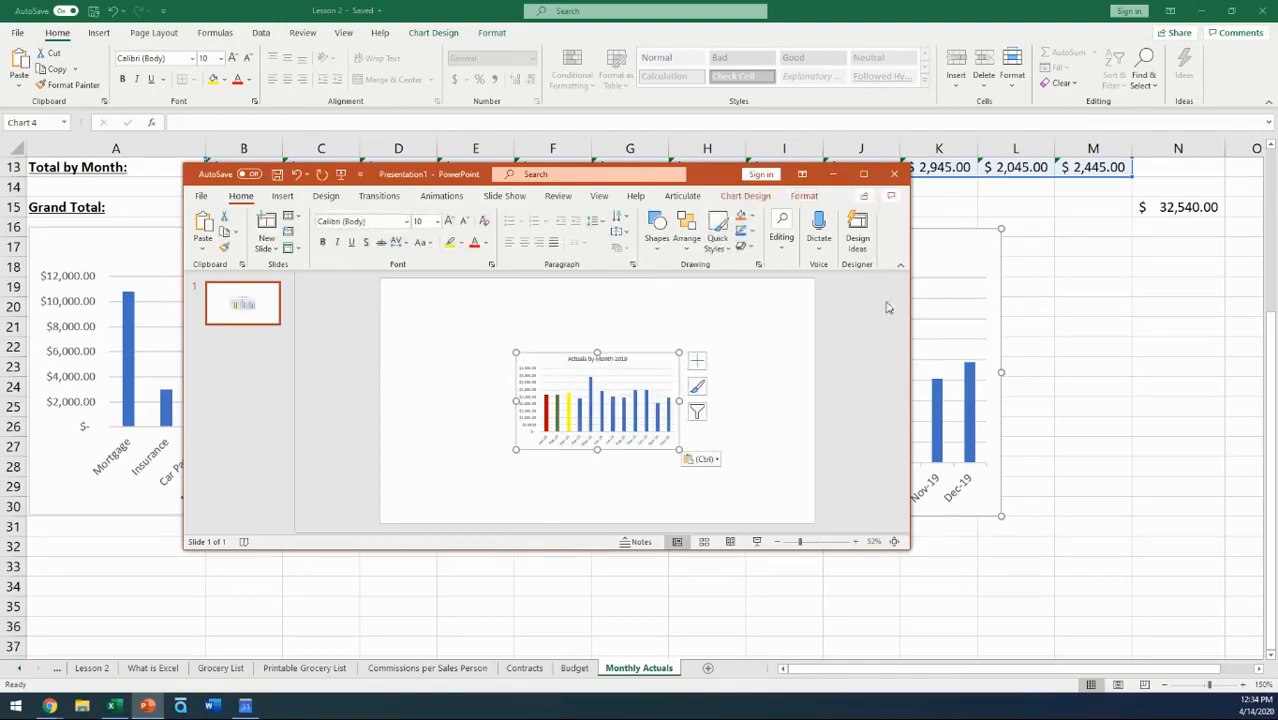
# - Maximize PowerPoint to inspect the pasted chart and return to the Monthly Actuals sheet in Excel
pyautogui.click(864, 174)
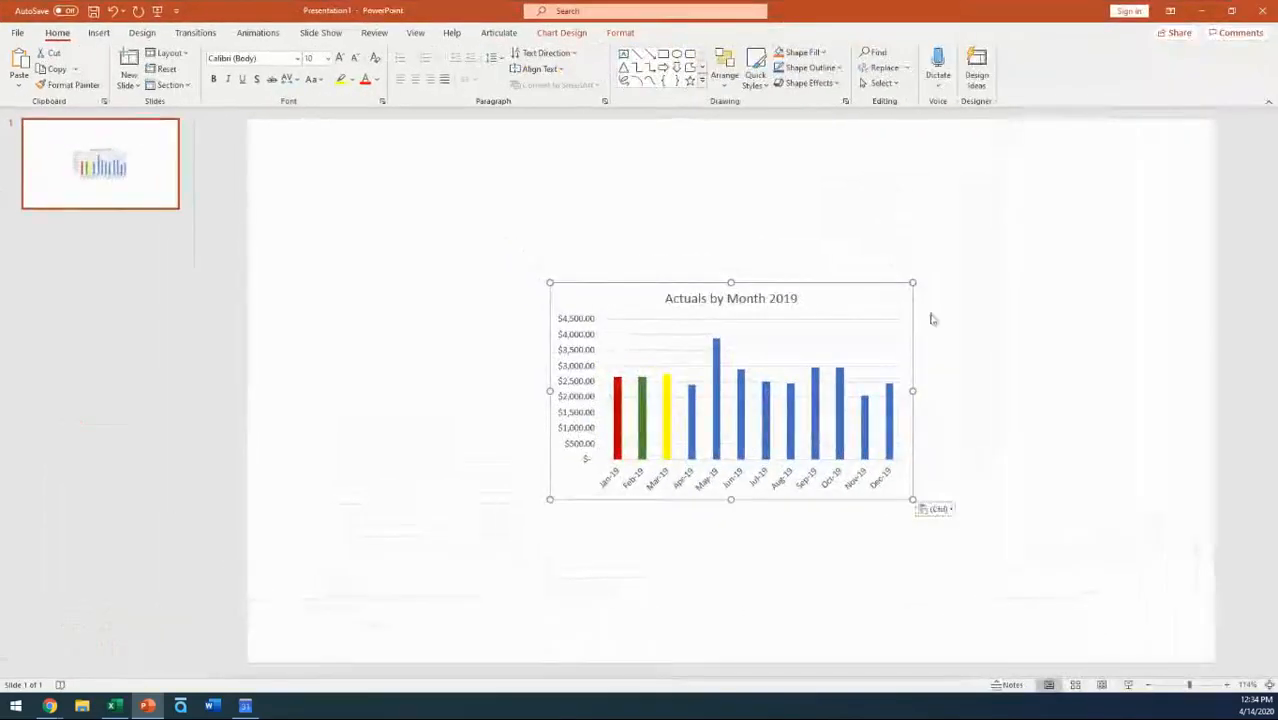
pyautogui.click(447, 403)
pyautogui.click(714, 393)
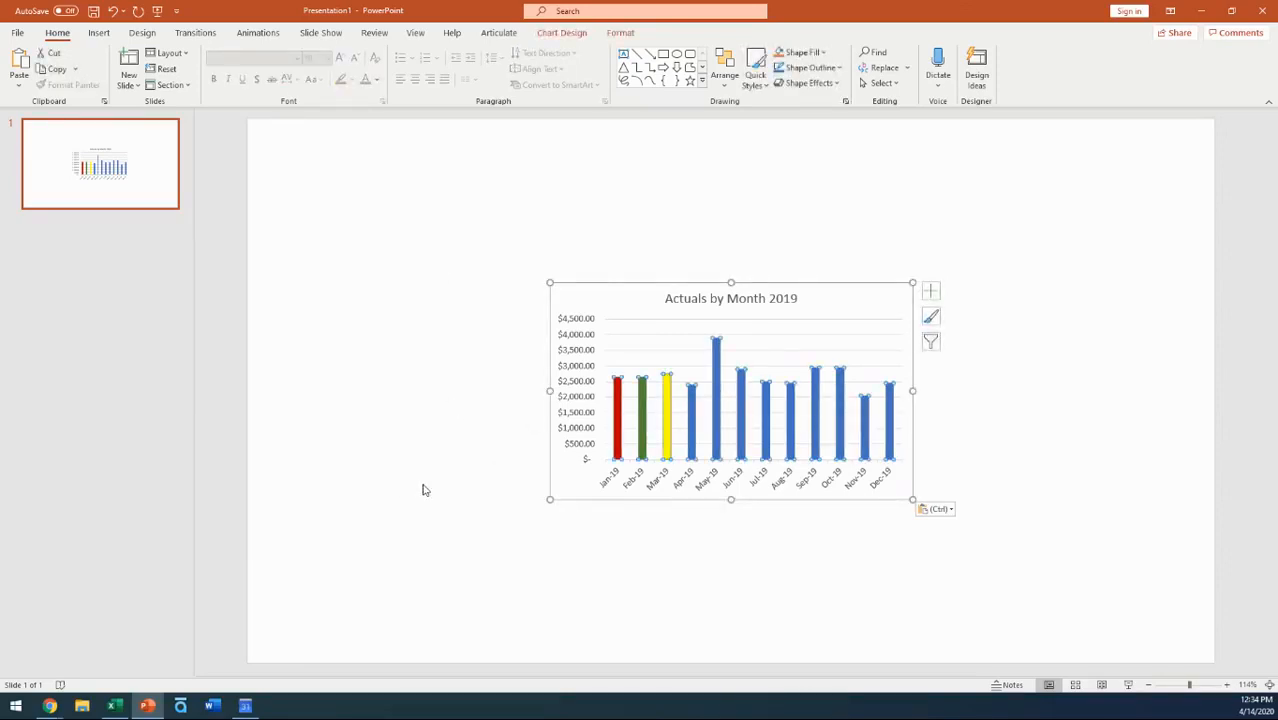
pyautogui.click(114, 708)
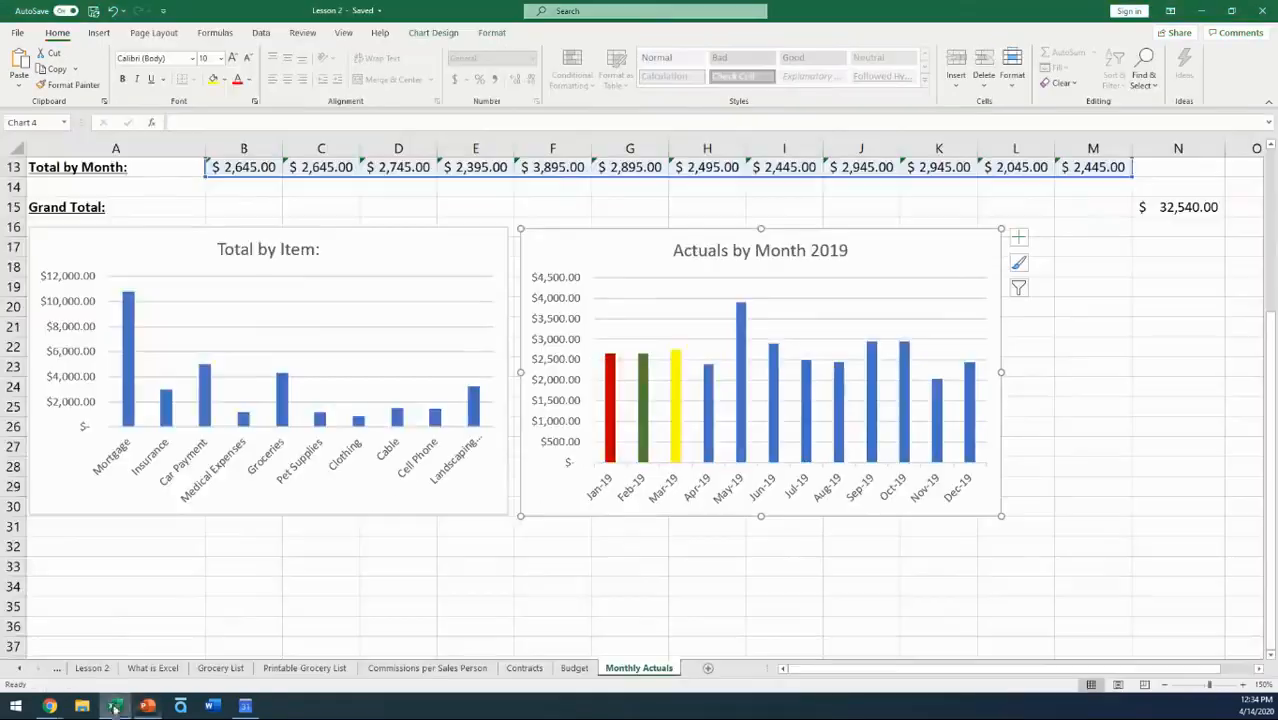
pyautogui.click(301, 557)
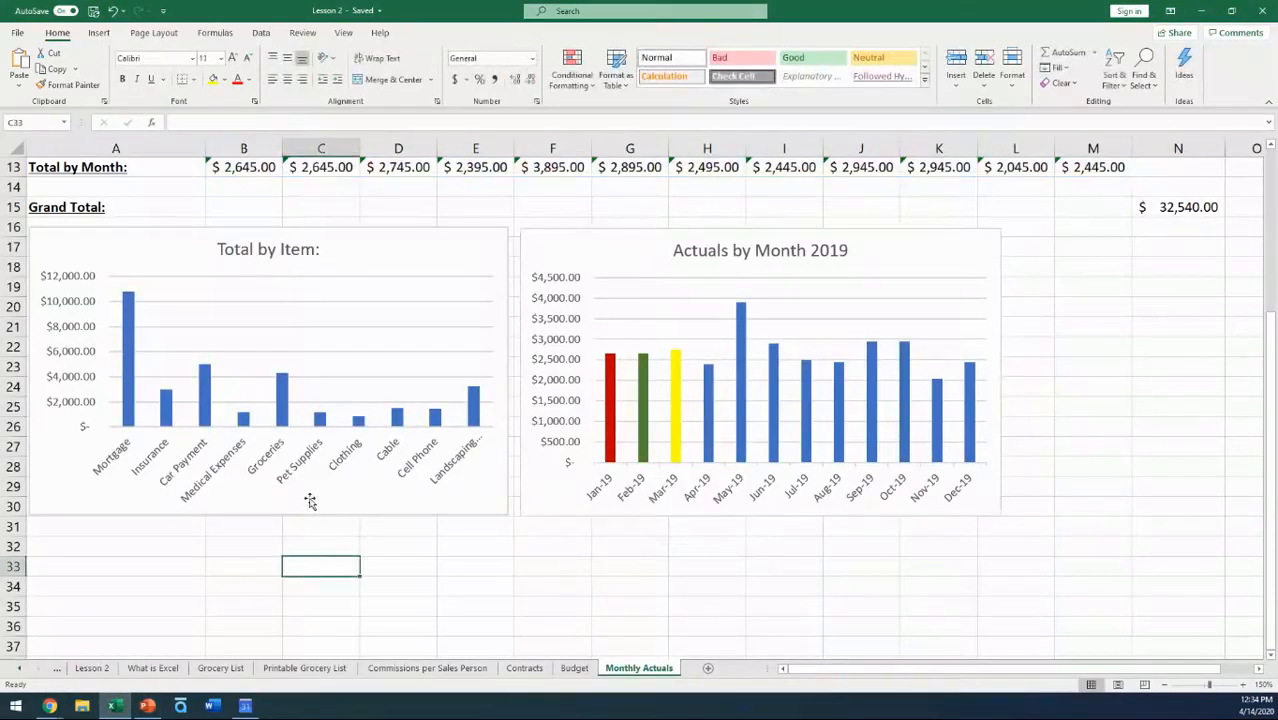
# - View the commands available for the Insurance row without applying any, and select the whole Jan-19 column
pyautogui.scroll(4, 309, 500)
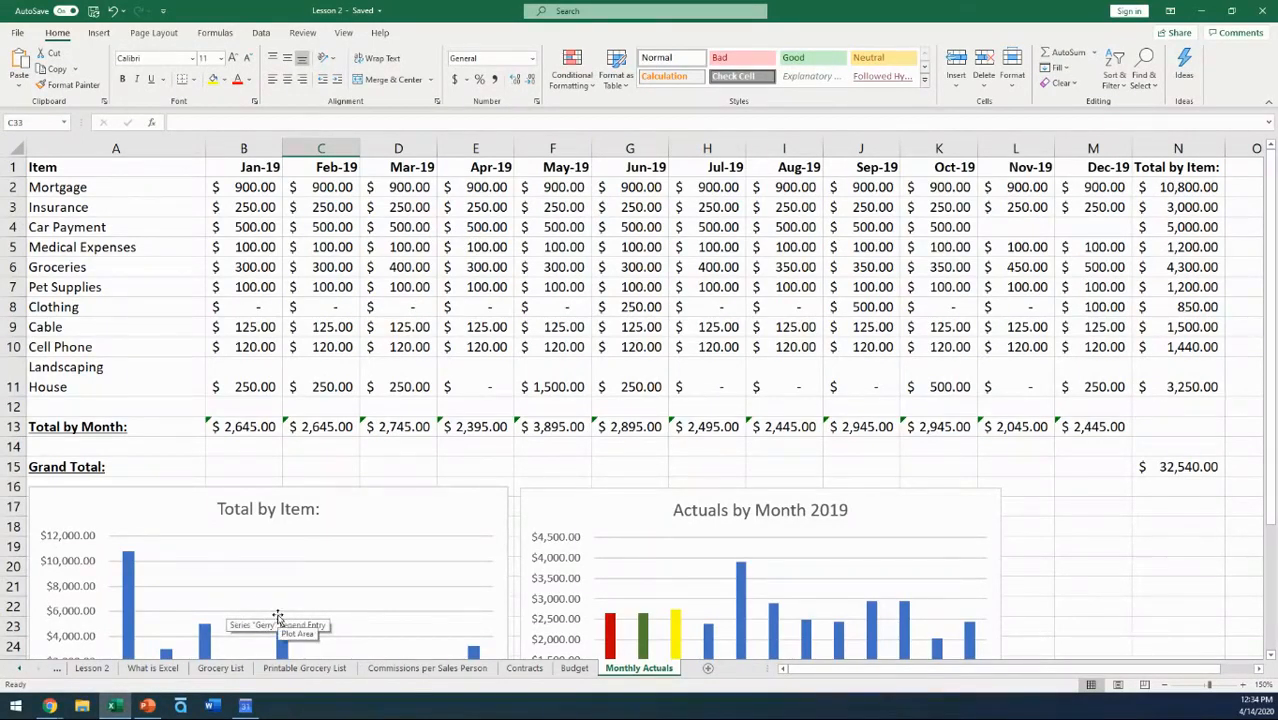
pyautogui.click(12, 207)
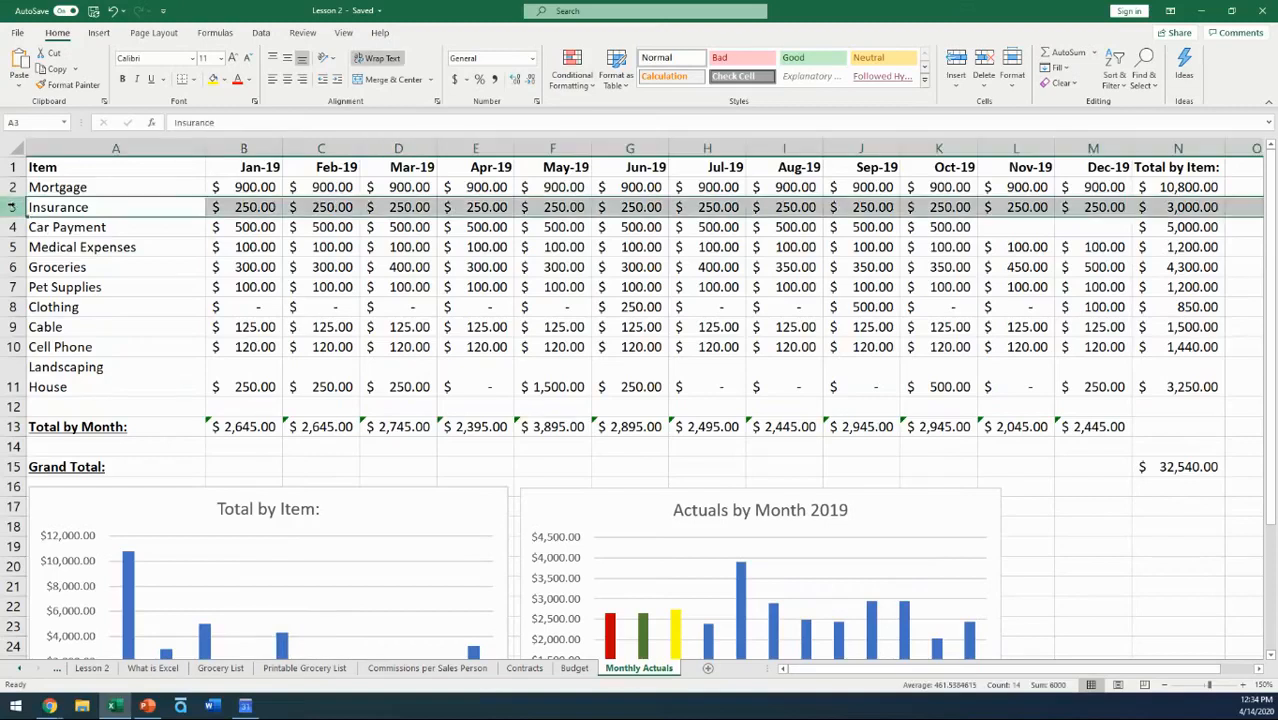
pyautogui.rightClick(12, 207)
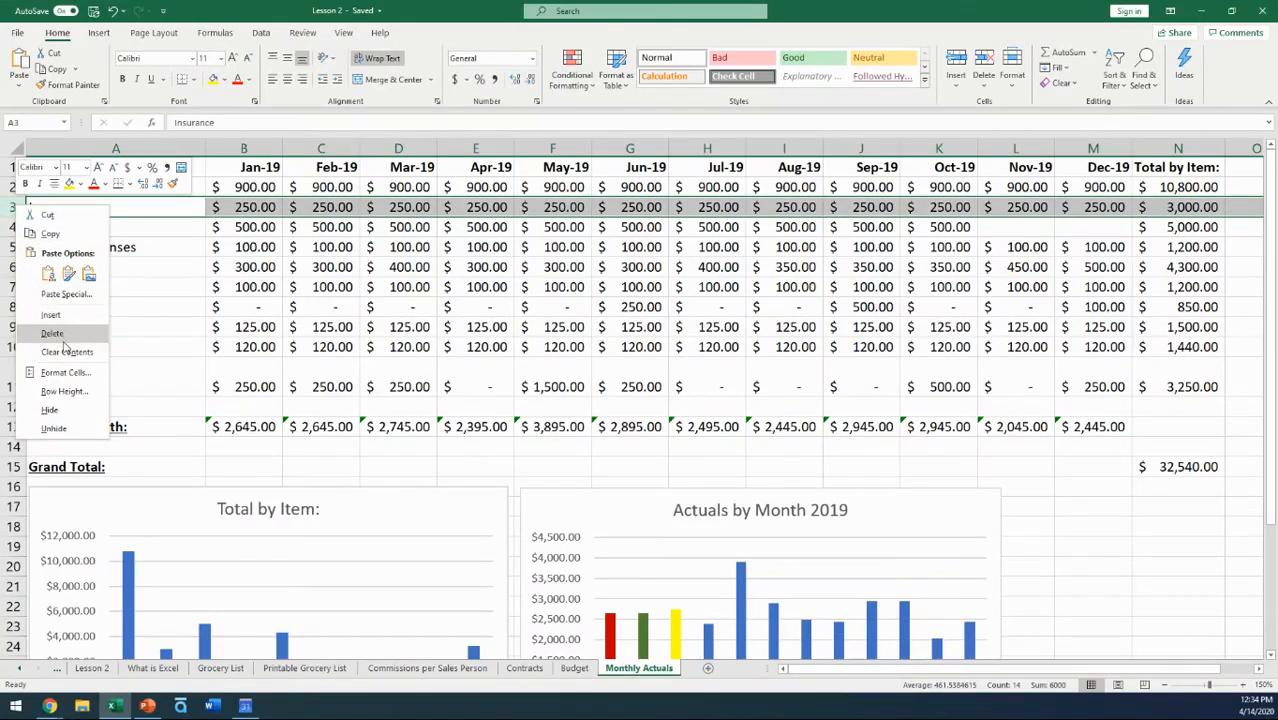
pyautogui.click(335, 346)
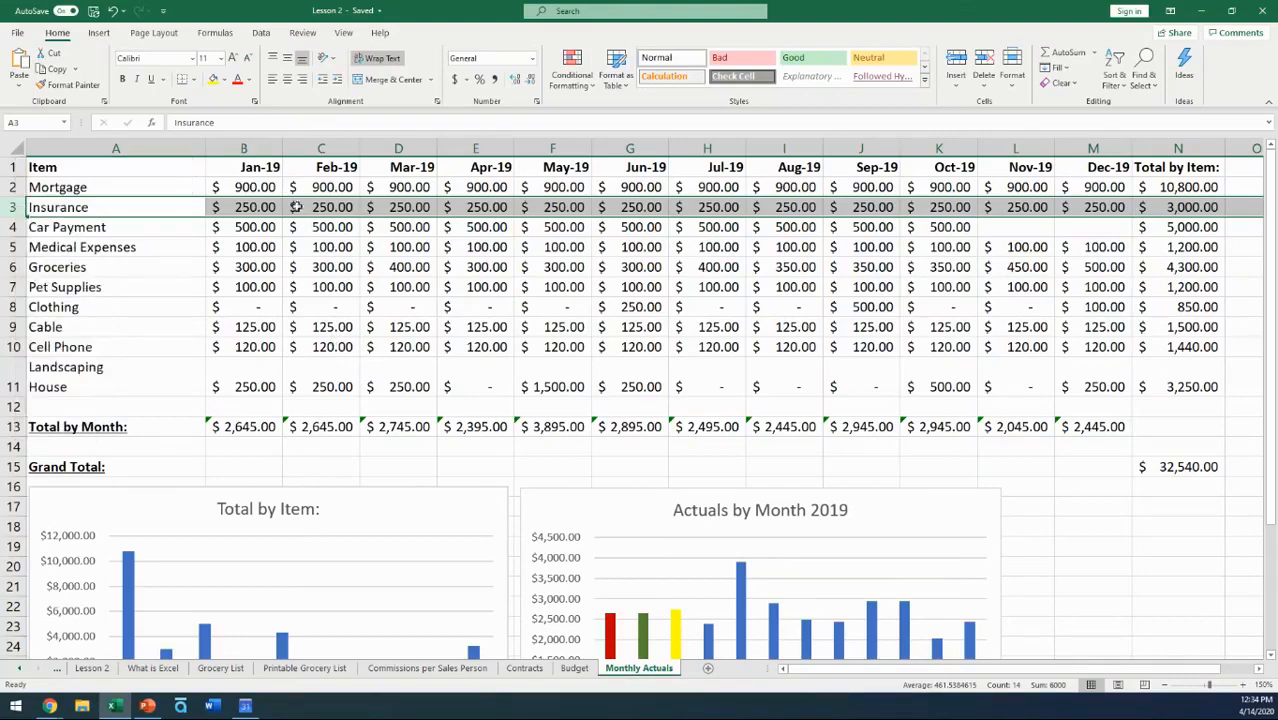
pyautogui.click(249, 146)
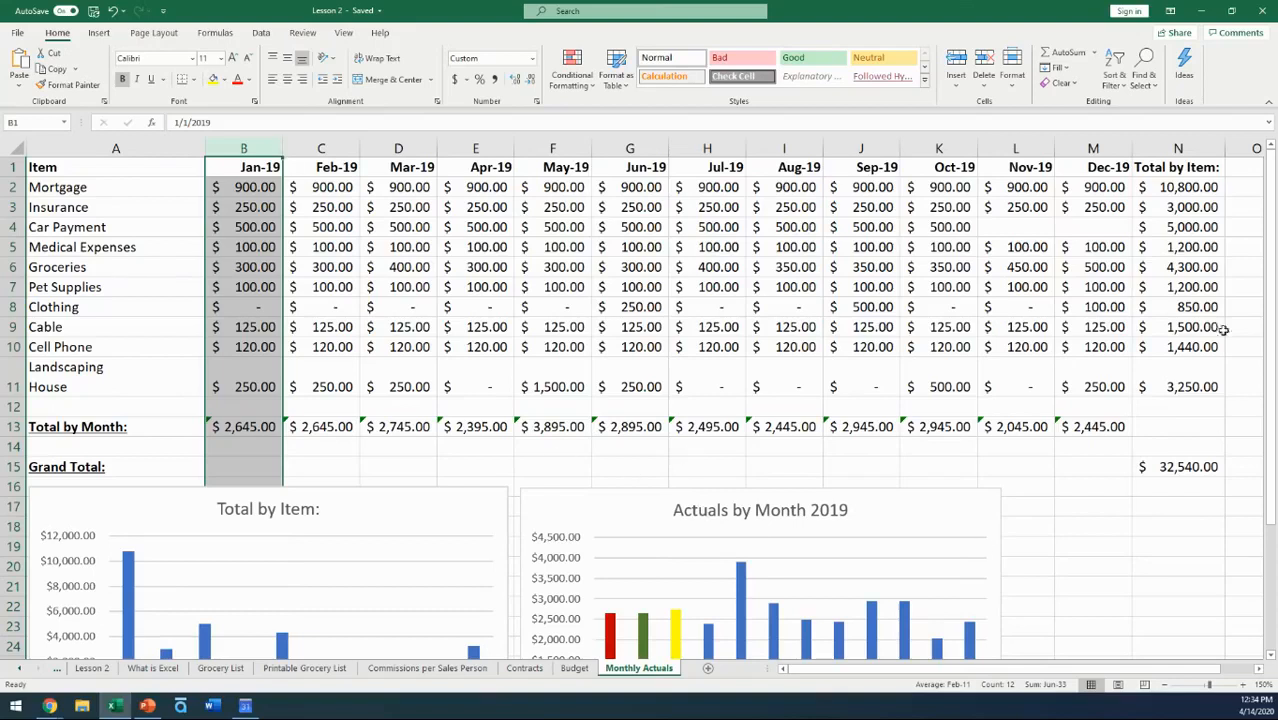
# - Inspect the Mortgage total's formula in N2 and the available formula tools, and check the sum of the item totals in N2:N11
pyautogui.click(1165, 187)
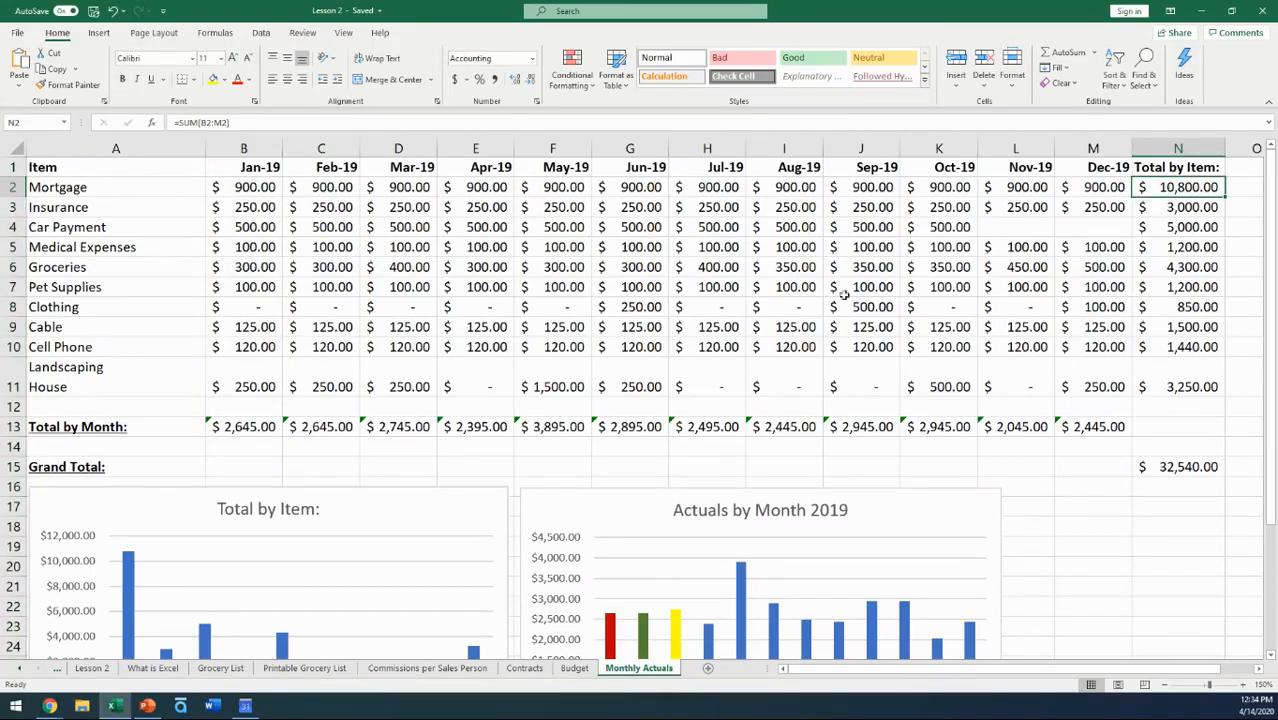
pyautogui.click(216, 33)
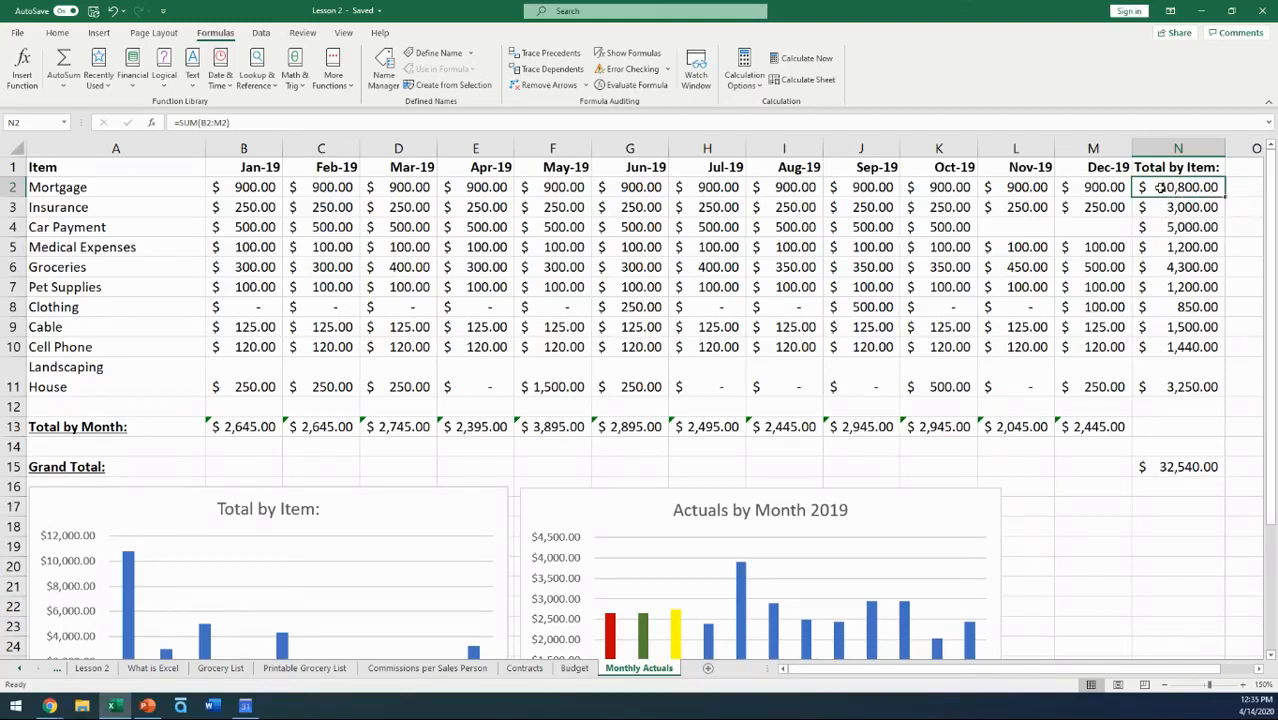
pyautogui.moveTo(1166, 187); pyautogui.dragTo(1170, 387)
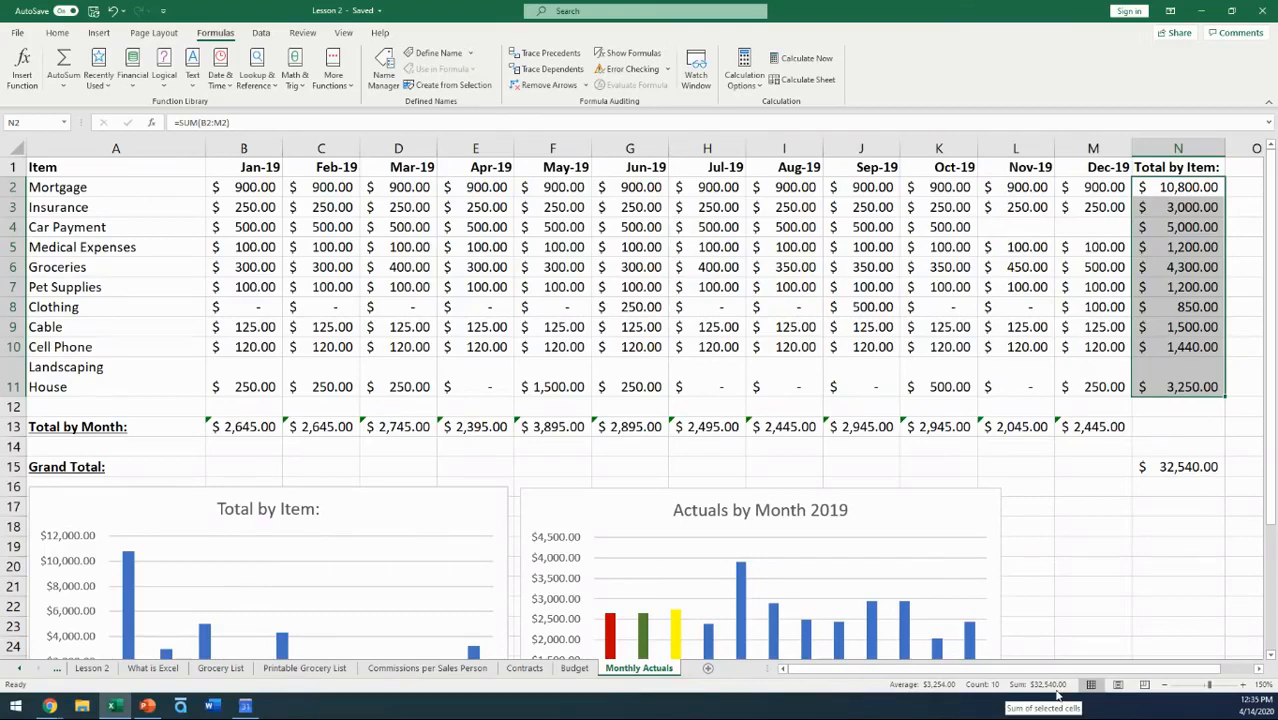
pyautogui.click(1104, 572)
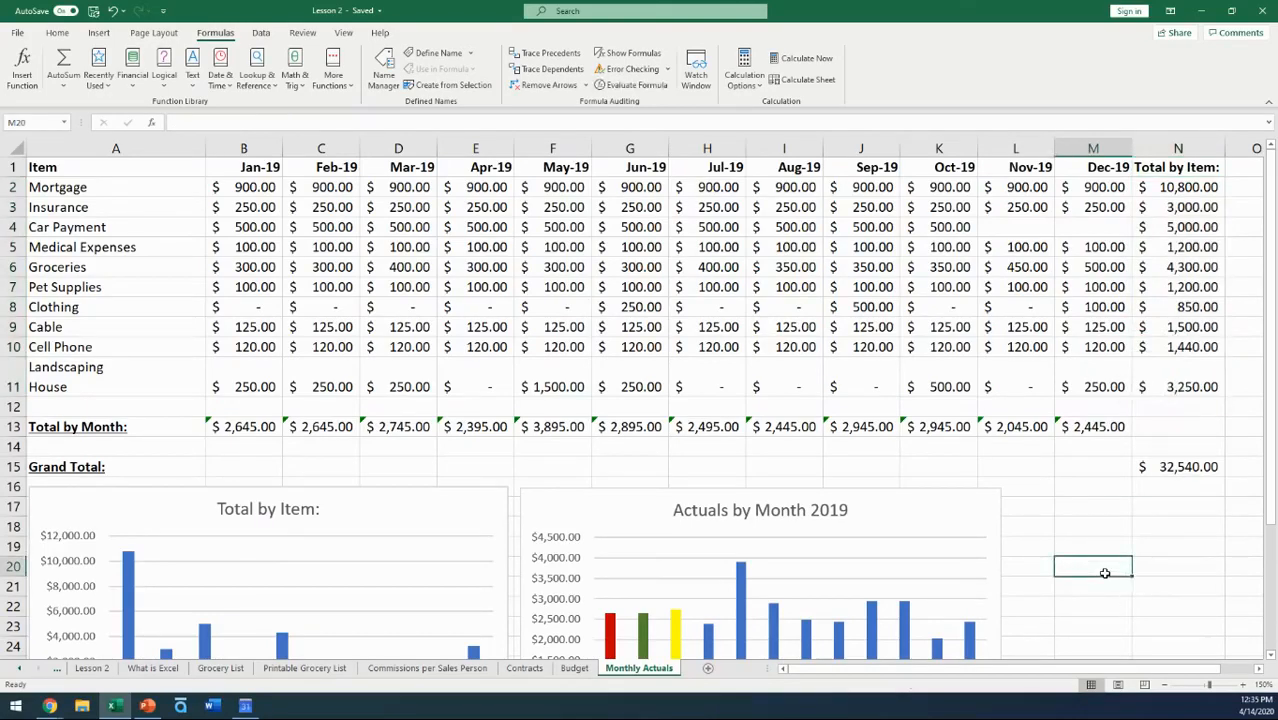
# - Look over the two finished charts, open the workbook's About sheet and switch to Chrome
pyautogui.scroll(-2, 1104, 572)
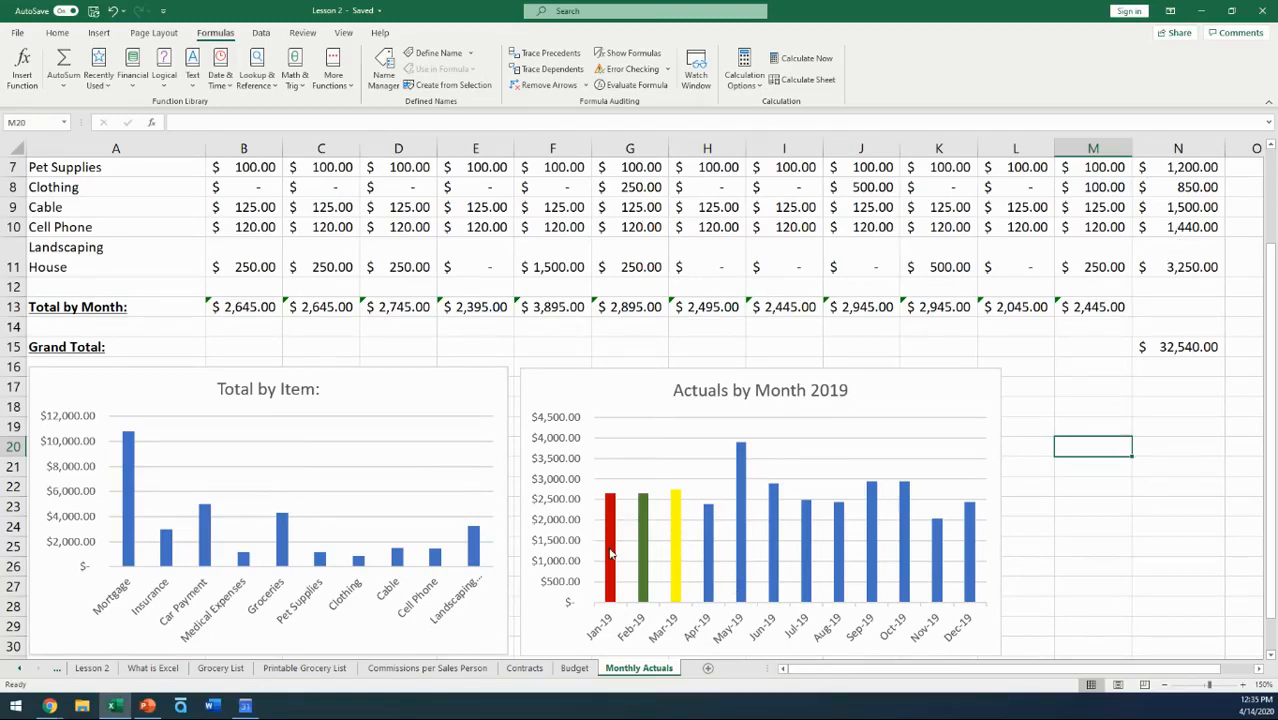
pyautogui.moveTo(611, 553)
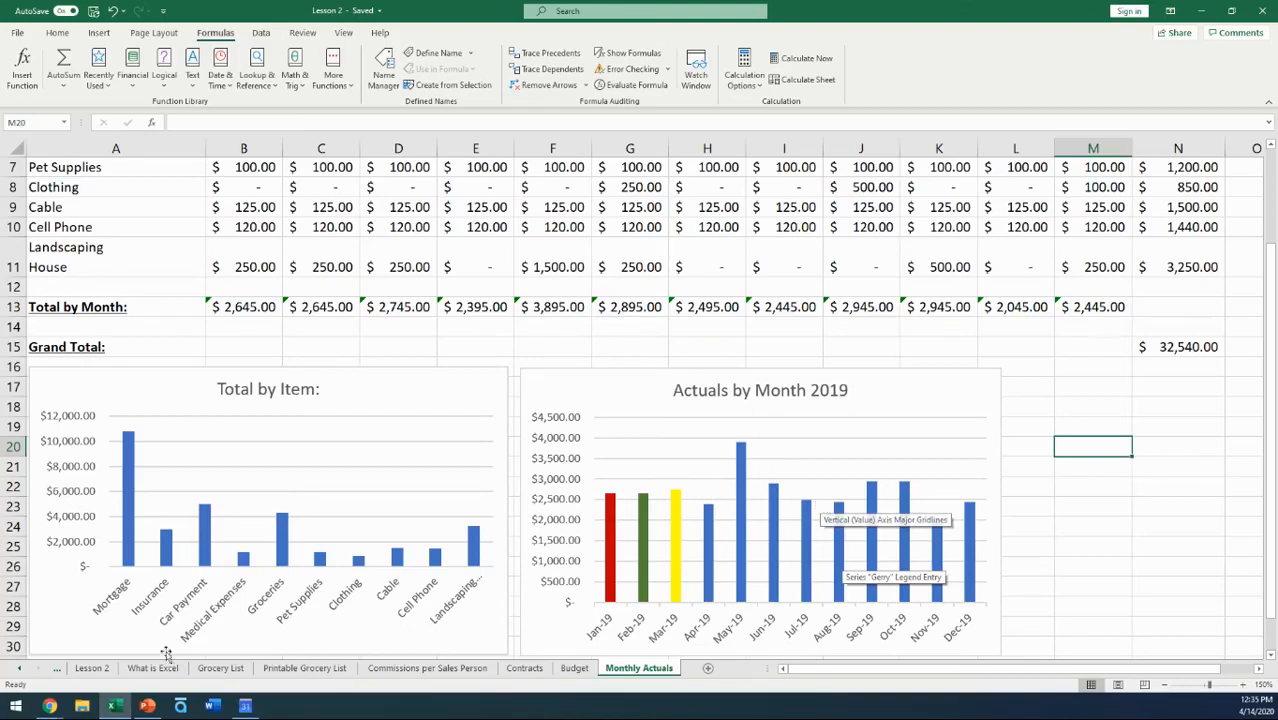
pyautogui.click(19, 669)
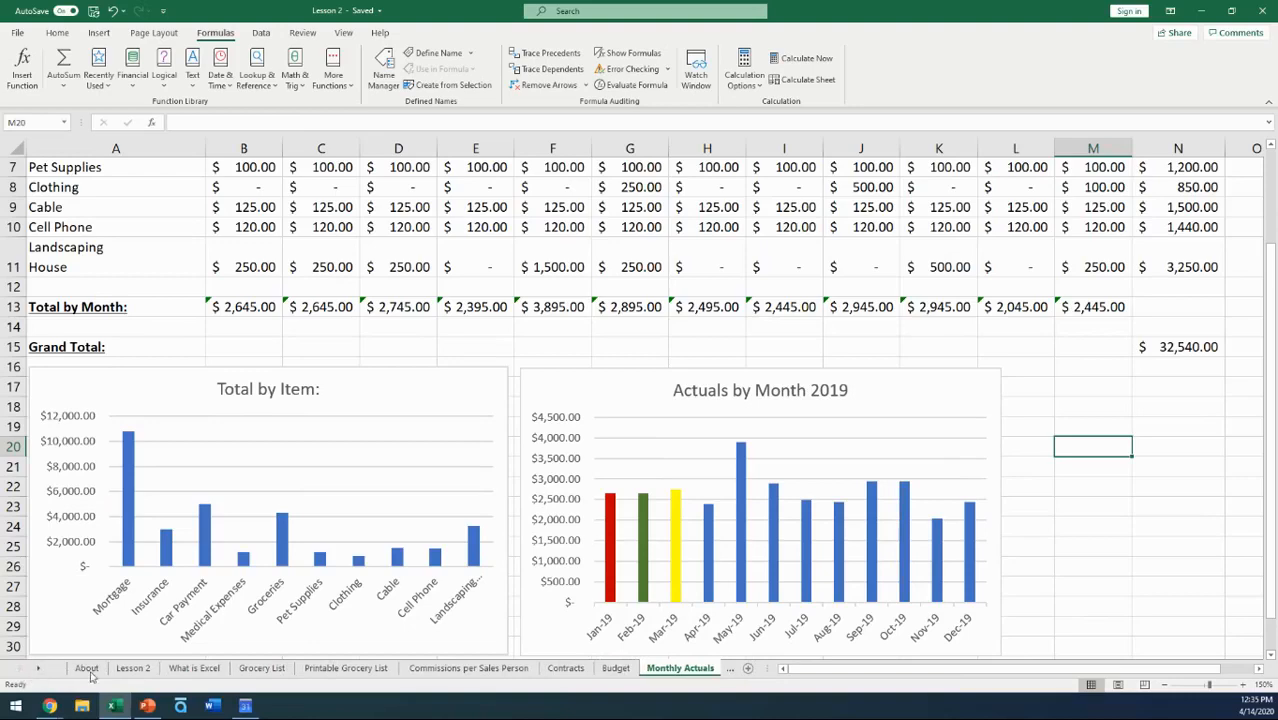
pyautogui.click(87, 668)
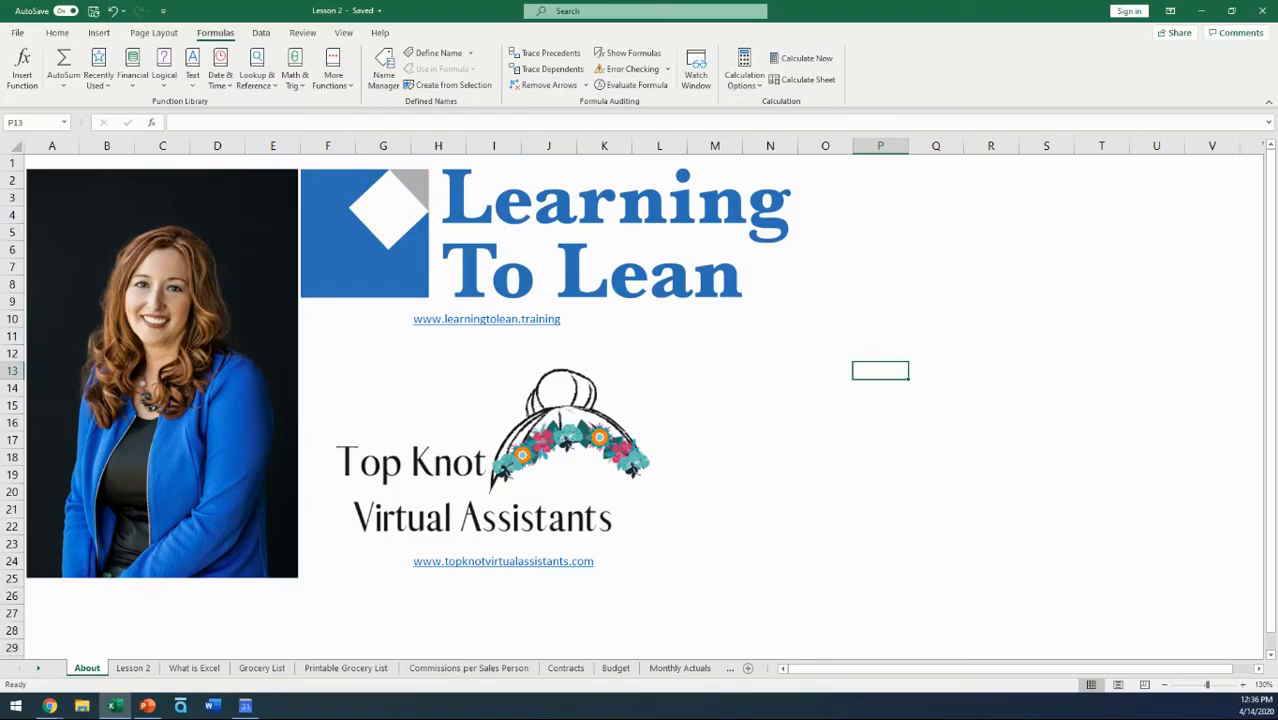
pyautogui.click(49, 706)
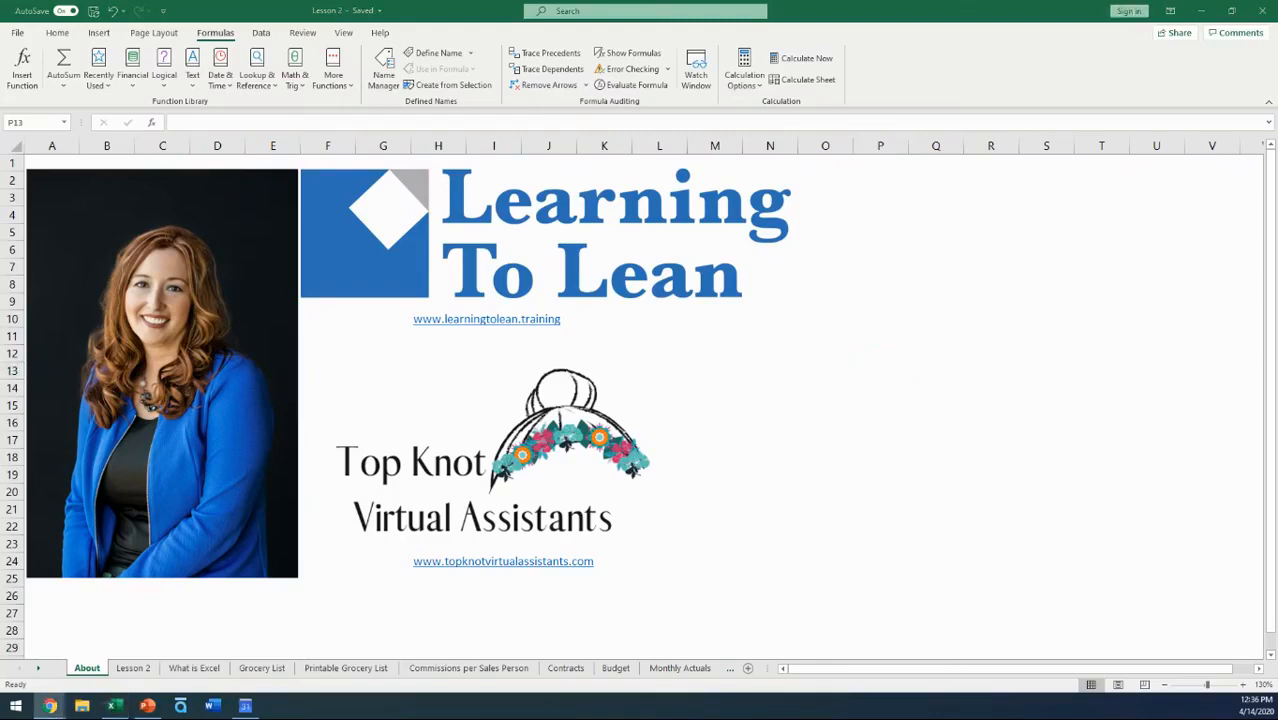